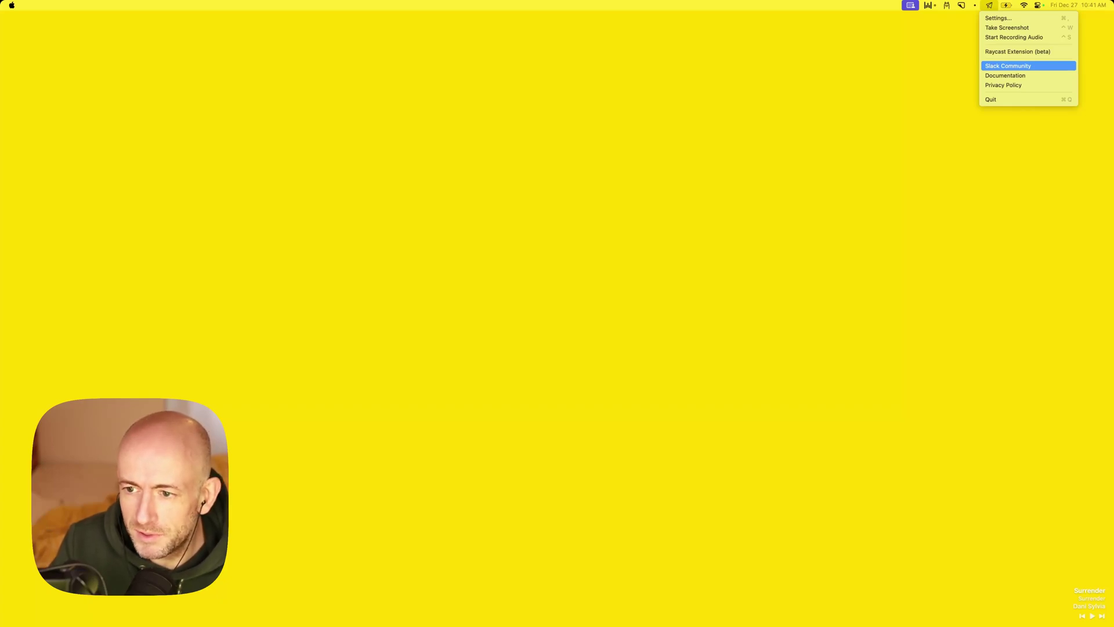
Open Inbox AI's settings, select the OpenAI provider, and open the OpenAI API keys page from its API Key field.
{"action": "left_click", "coordinate": [1004, 19]}
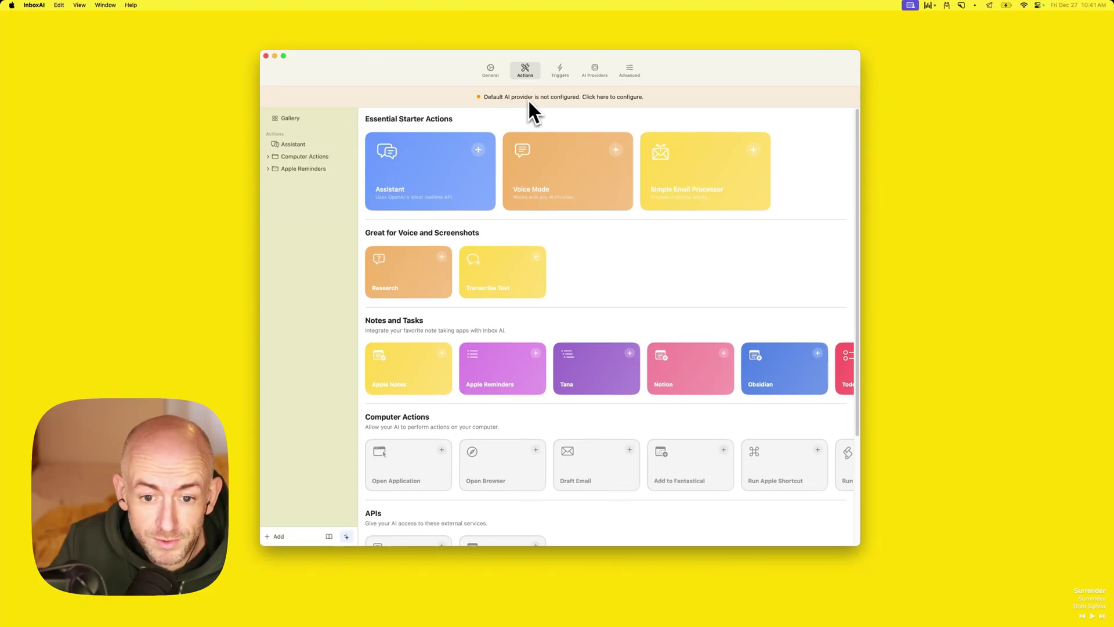
{"action": "left_click", "coordinate": [595, 70]}
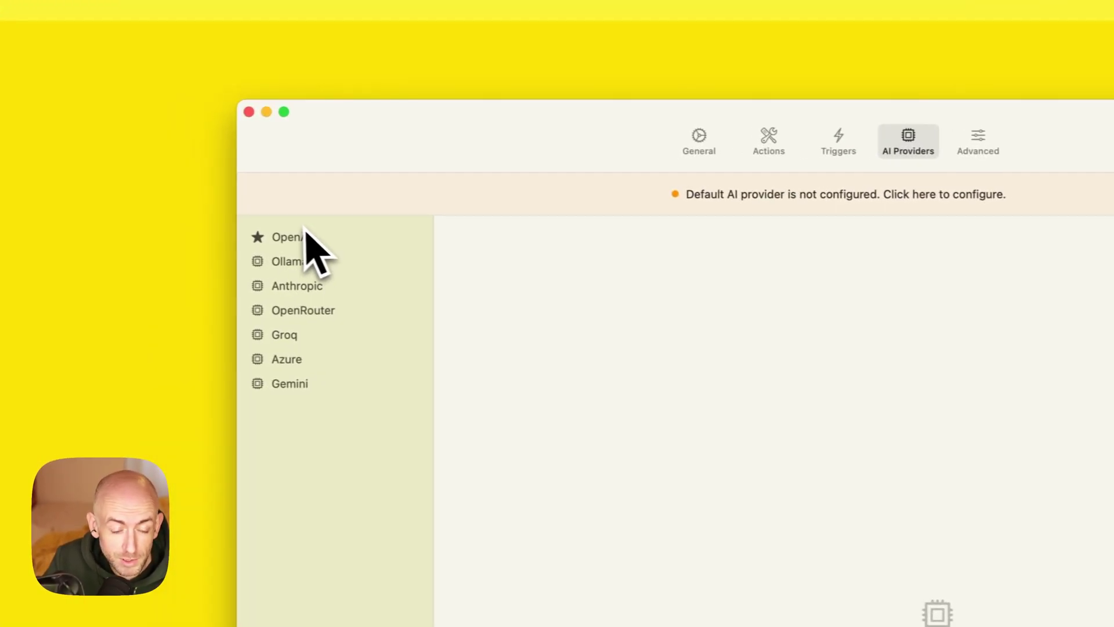
{"action": "left_click", "coordinate": [286, 239]}
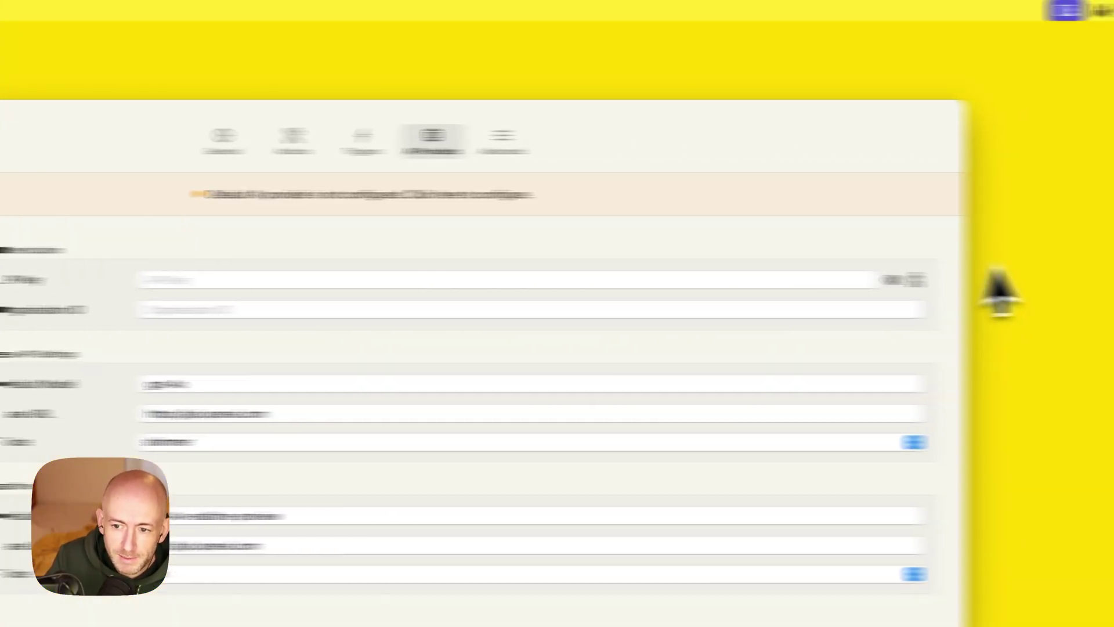
{"action": "left_click", "coordinate": [916, 280]}
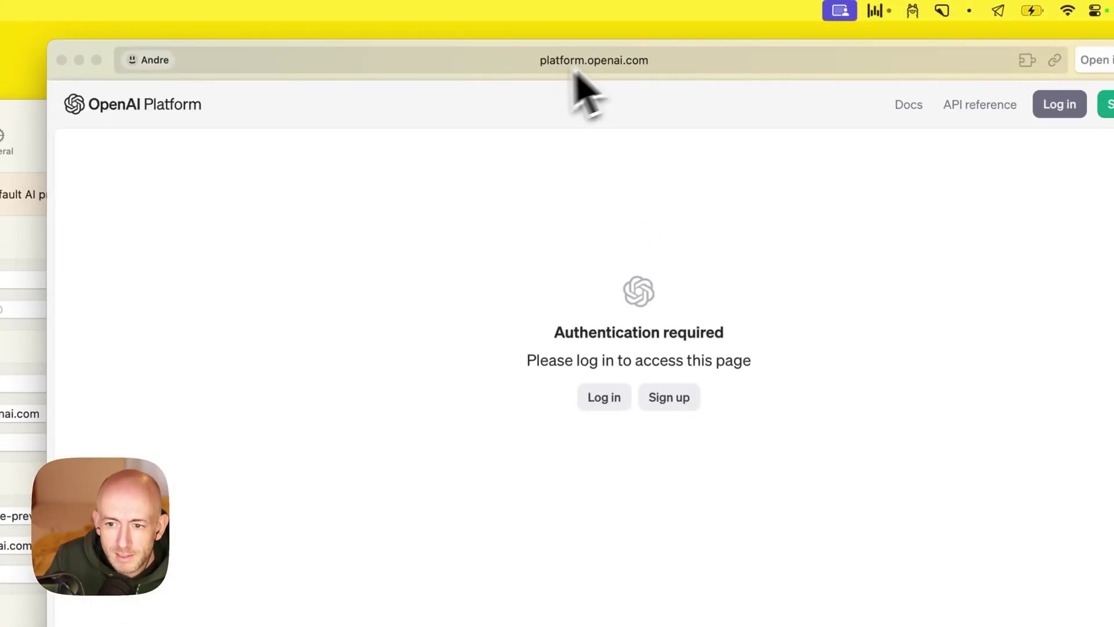
Log in to the OpenAI Platform with the saved account e-mail and password.
{"action": "left_click_drag", "start_coordinate": [721, 46], "coordinate": [294, 100]}
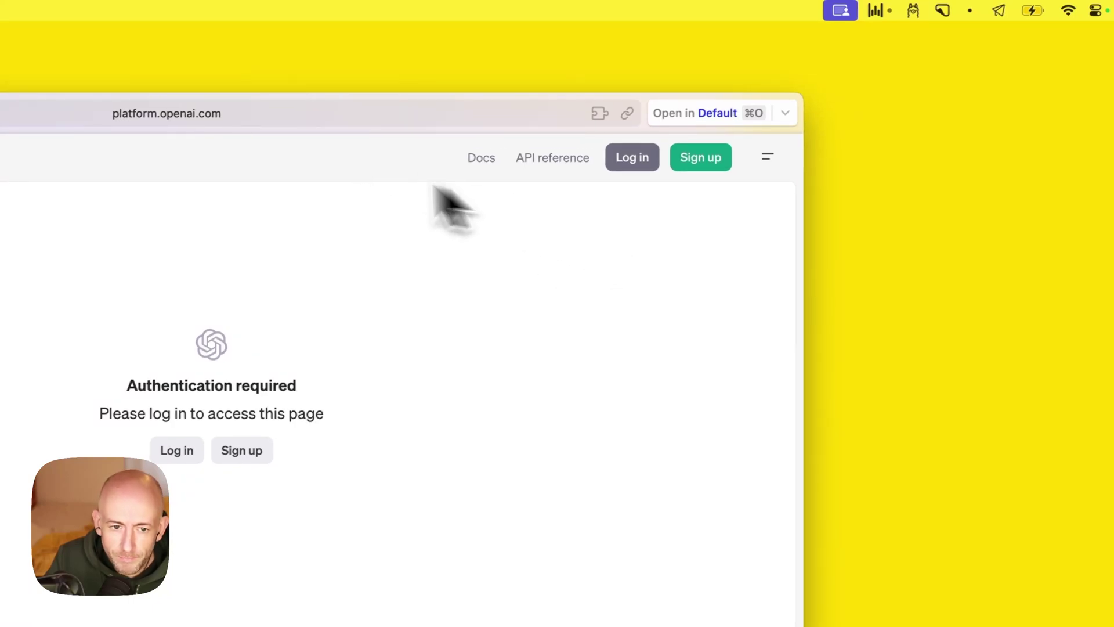
{"action": "left_click", "coordinate": [632, 158]}
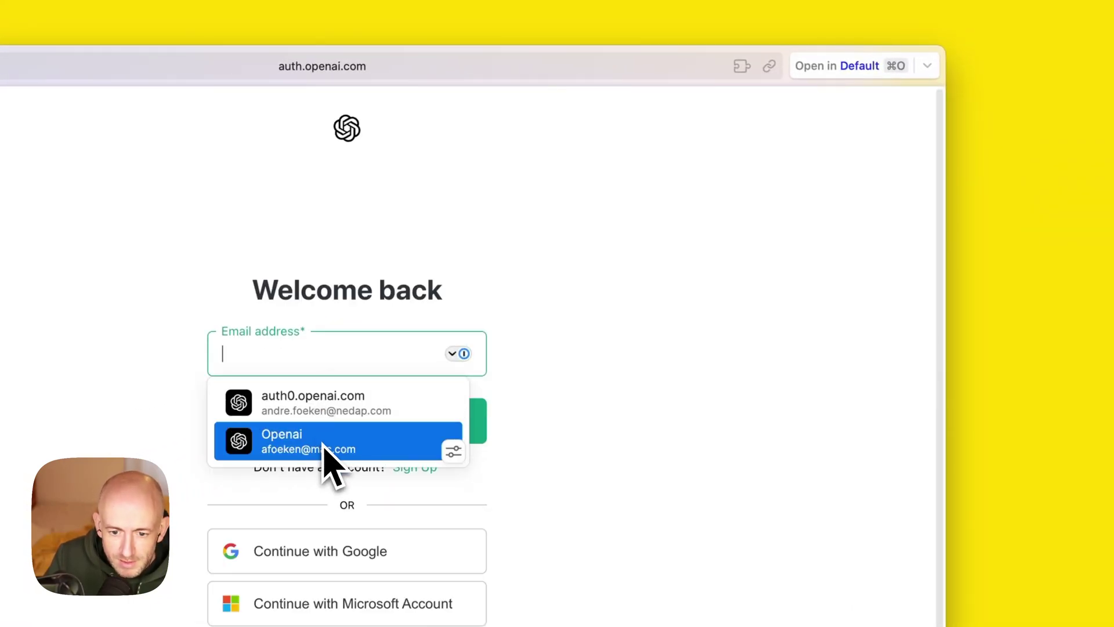
{"action": "left_click", "coordinate": [323, 450]}
{"action": "left_click", "coordinate": [339, 432]}
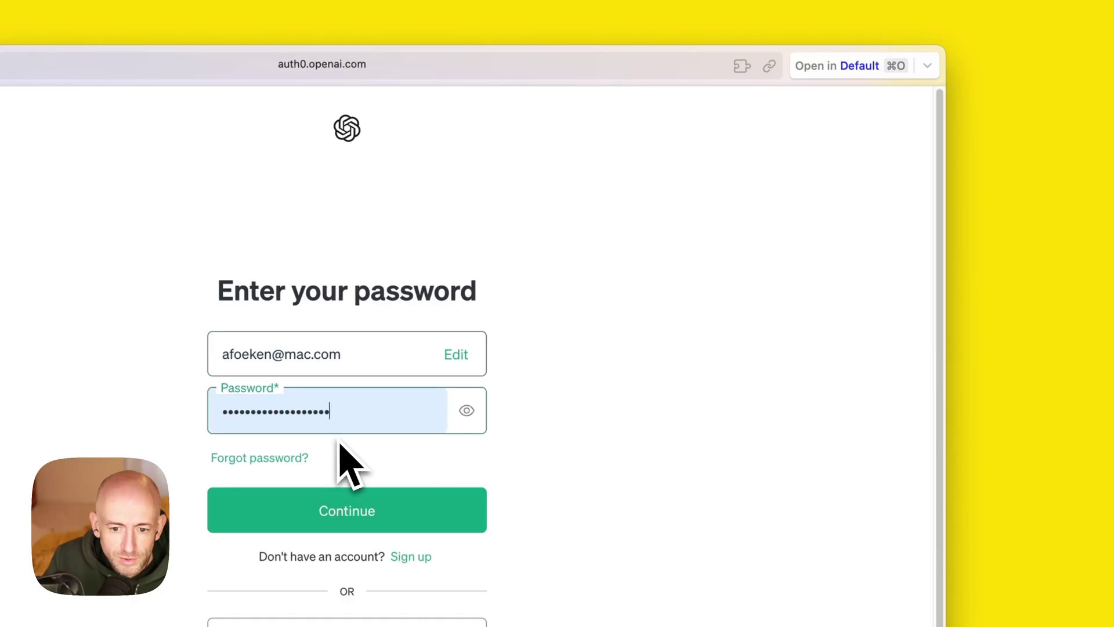
{"action": "left_click", "coordinate": [339, 516]}
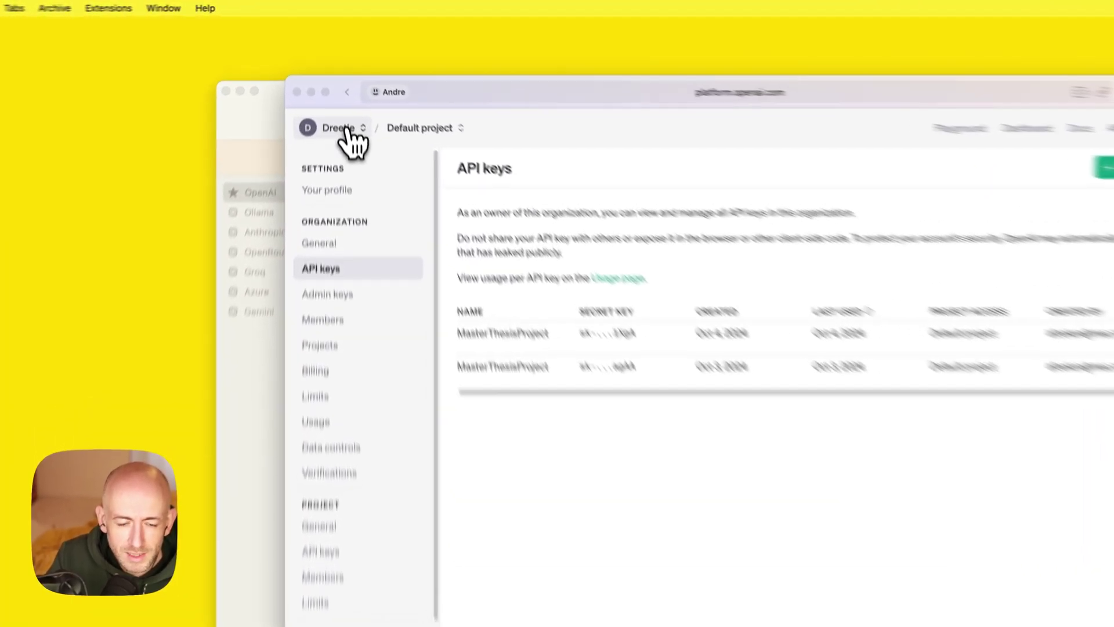
Switch to the Personal organization and create a secret key named "Inbox AI" in the Default project with All permissions.
{"action": "left_click", "coordinate": [336, 78]}
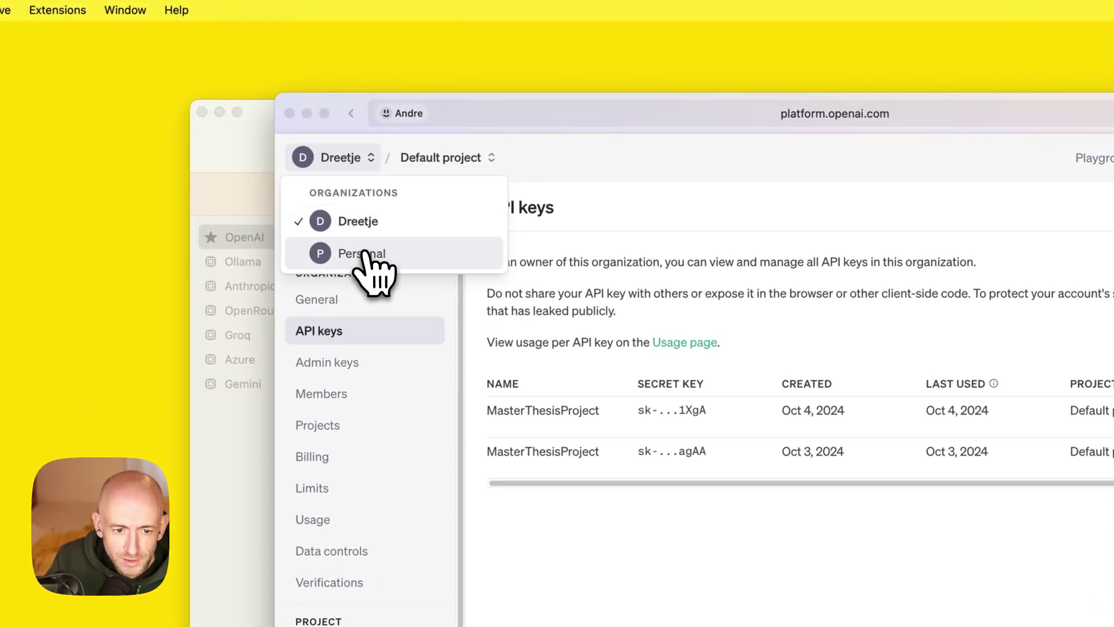
{"action": "left_click", "coordinate": [364, 254]}
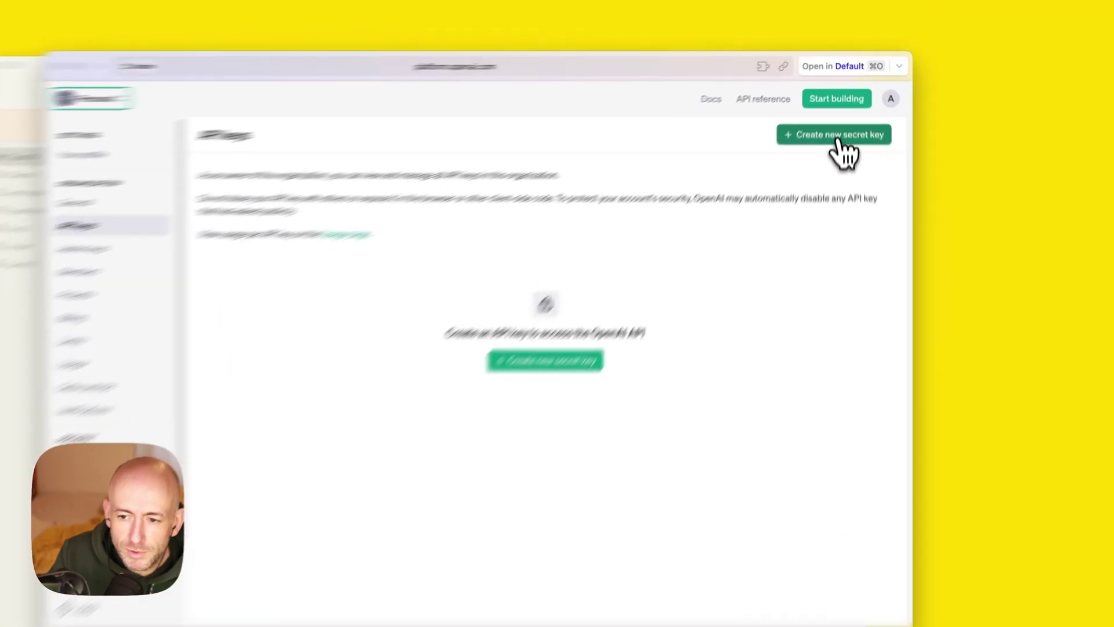
{"action": "left_click", "coordinate": [840, 105]}
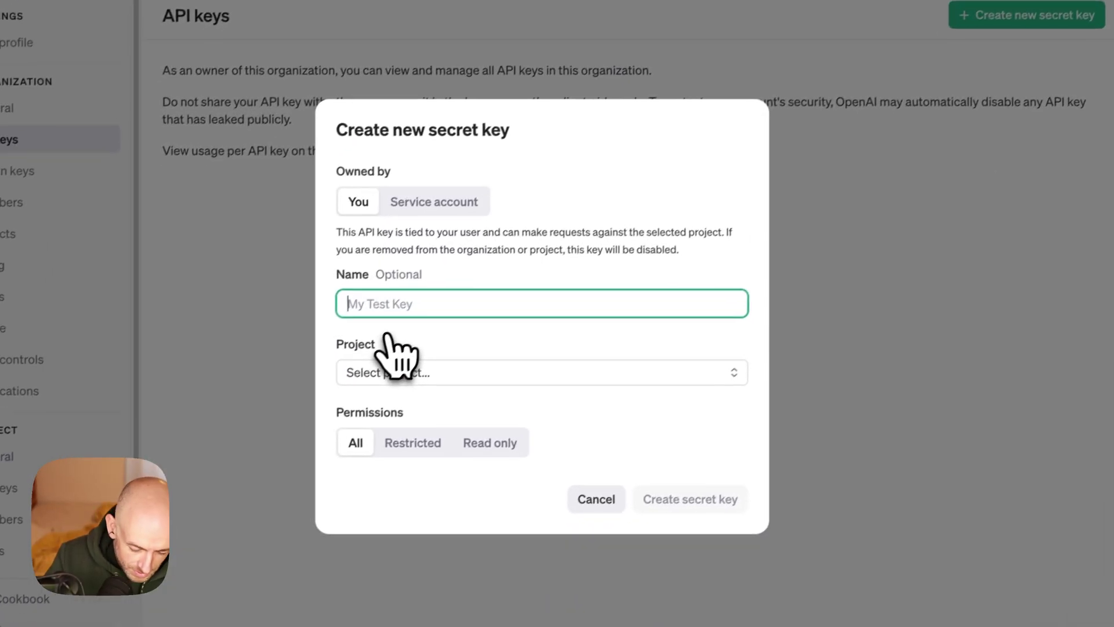
{"action": "type", "text": "Inbox AI"}
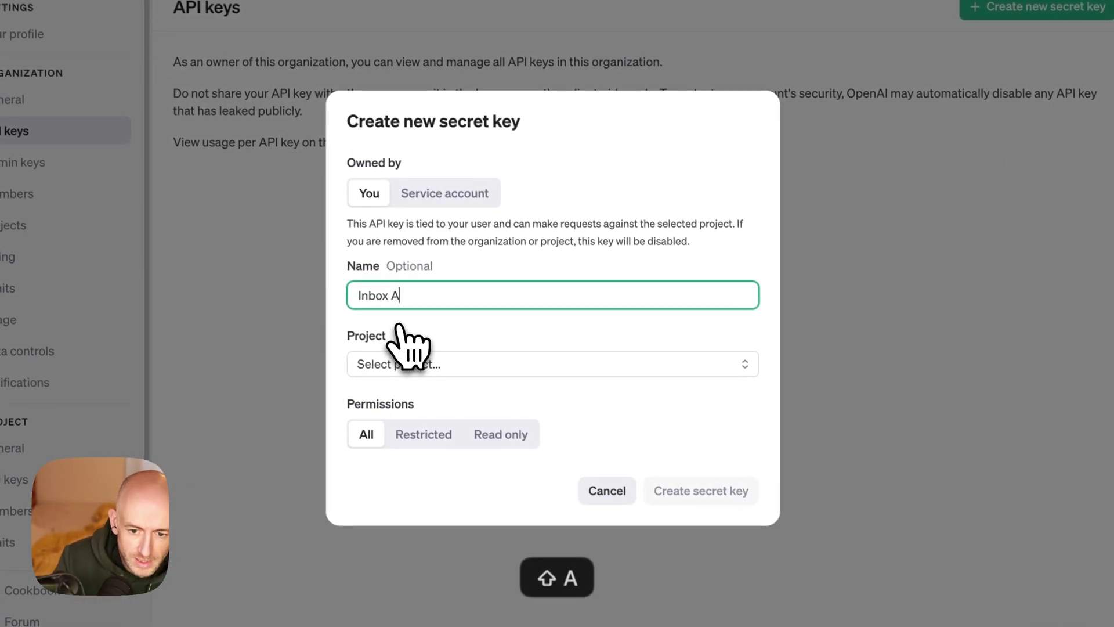
{"action": "left_click", "coordinate": [421, 363]}
{"action": "left_click", "coordinate": [427, 398]}
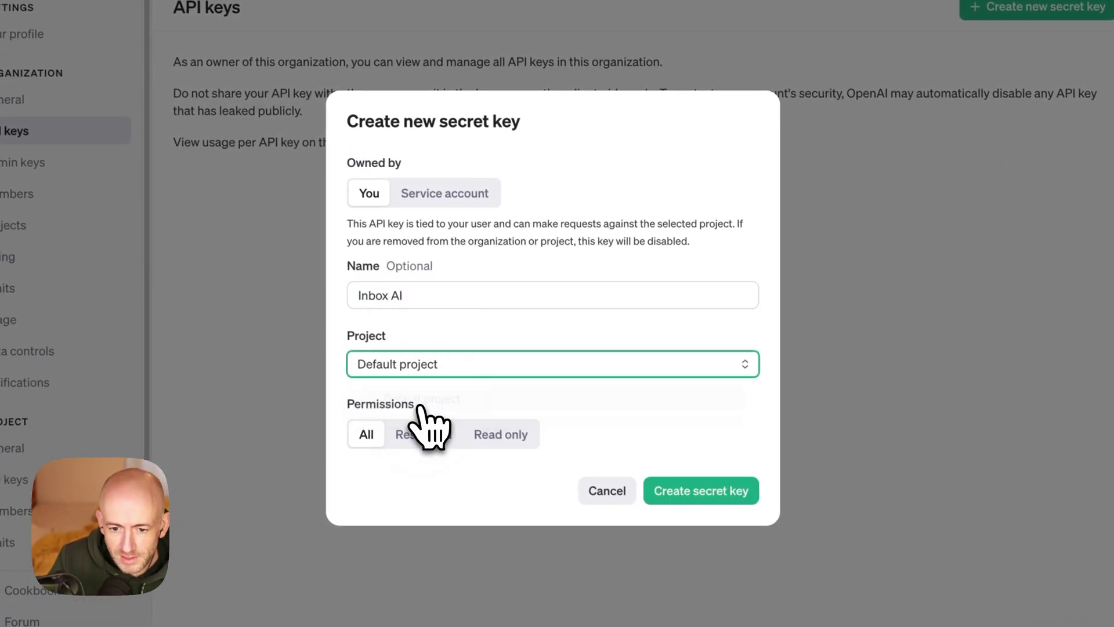
{"action": "left_click", "coordinate": [713, 497]}
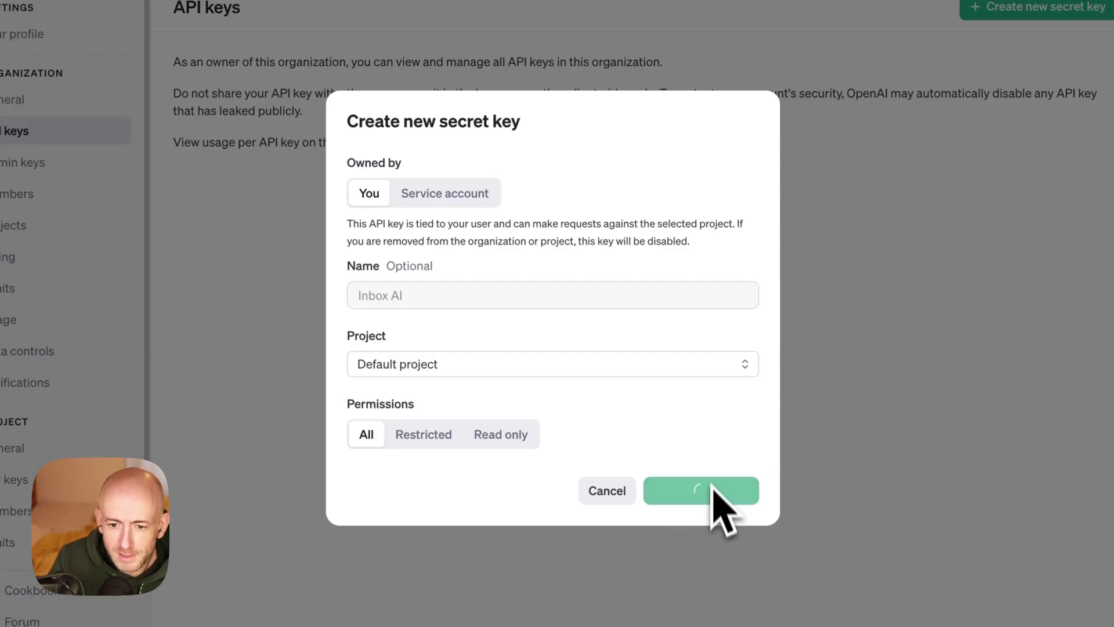
Copy the new secret key, close the browser window, and paste it as the API key of the OpenAI provider.
{"action": "left_click", "coordinate": [723, 322]}
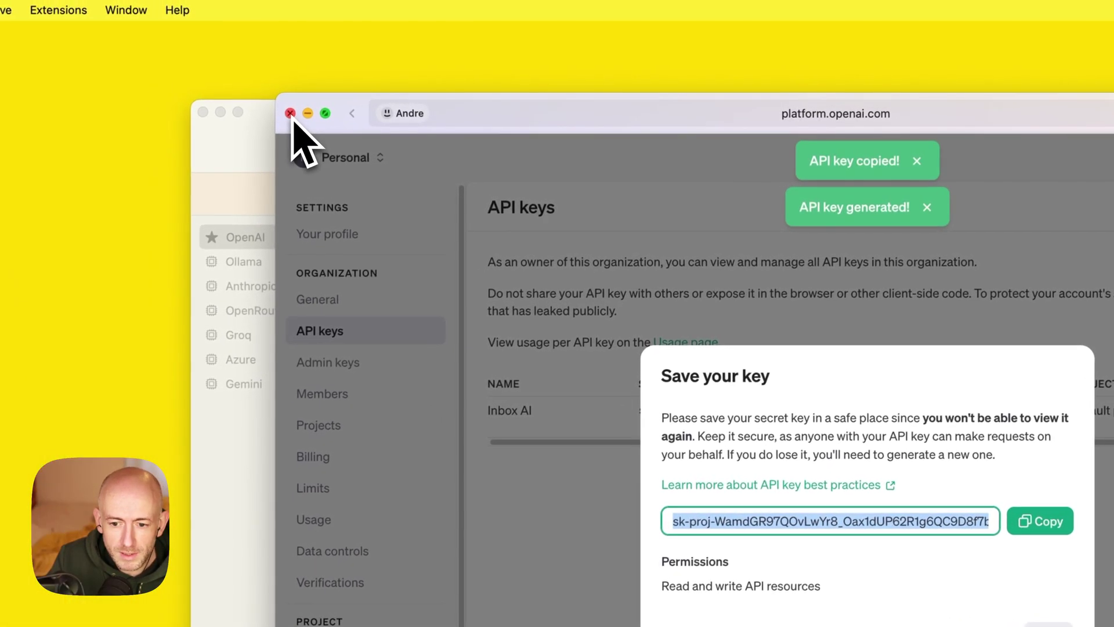
{"action": "left_click", "coordinate": [291, 113]}
{"action": "left_click", "coordinate": [654, 282]}
{"action": "key", "text": "super+v"}
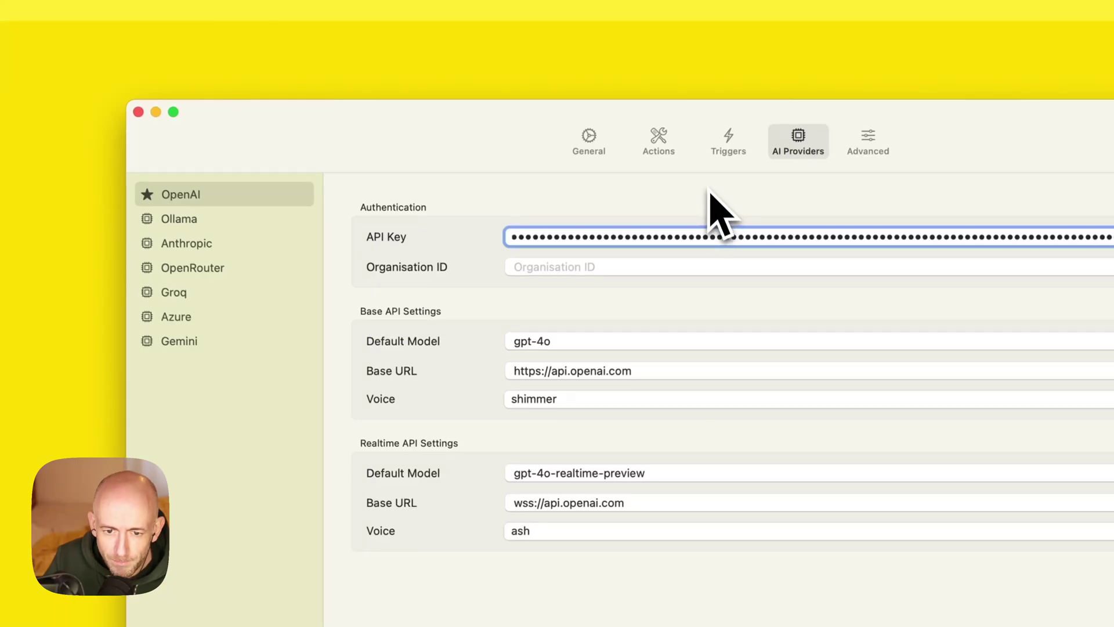
Review the available actions and the trigger hotkeys, and invoke the Assistant with its audio hotkey.
{"action": "left_click", "coordinate": [661, 148]}
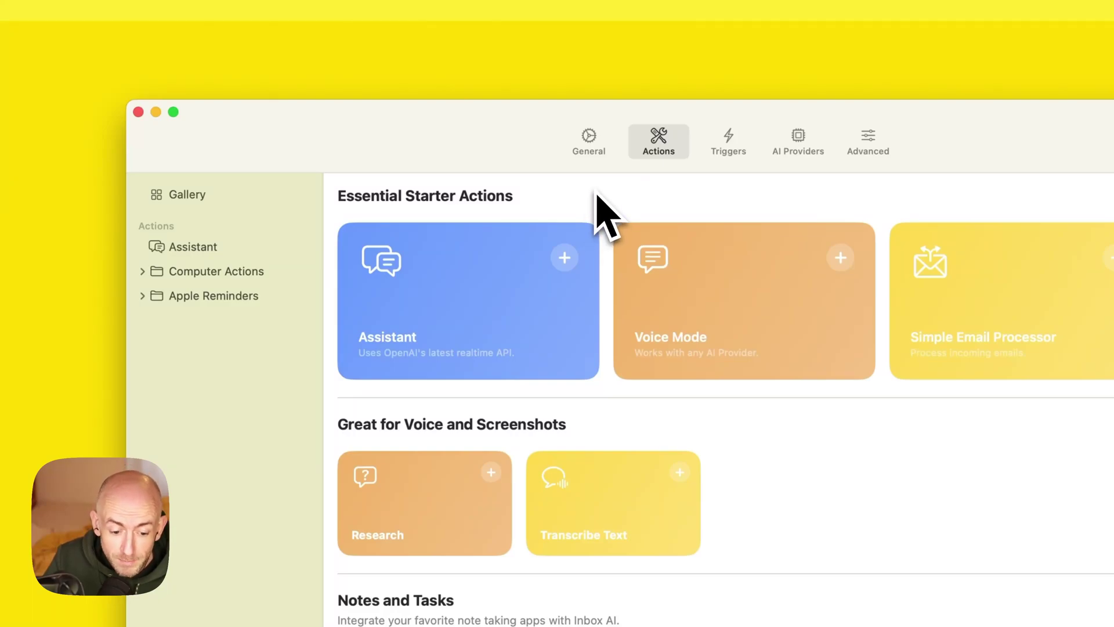
{"action": "left_click", "coordinate": [726, 152]}
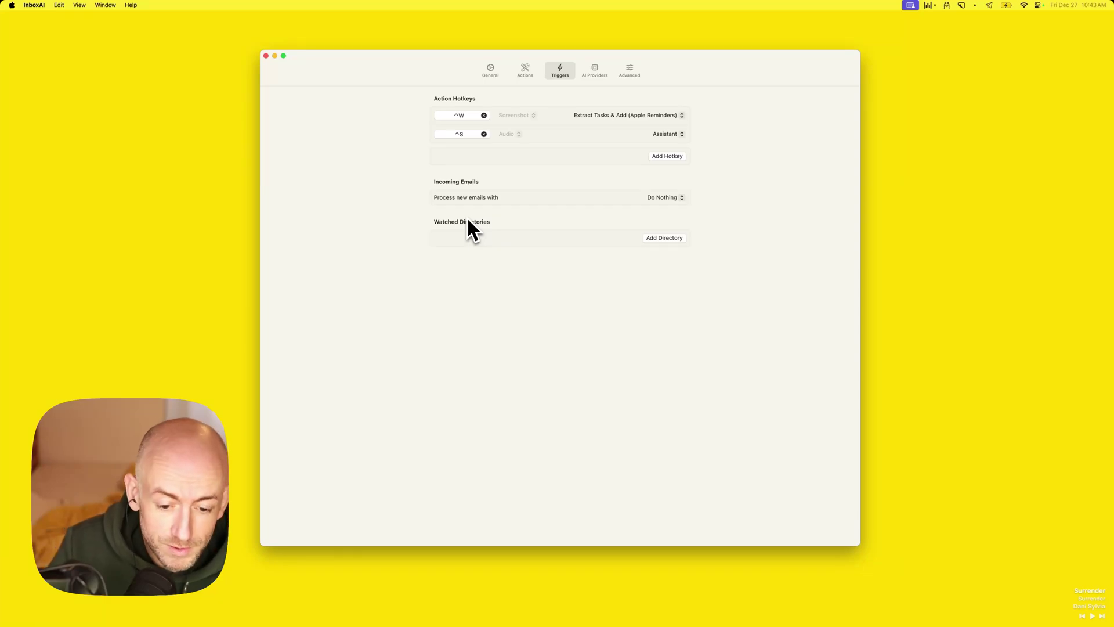
{"action": "key", "text": "ctrl+s"}
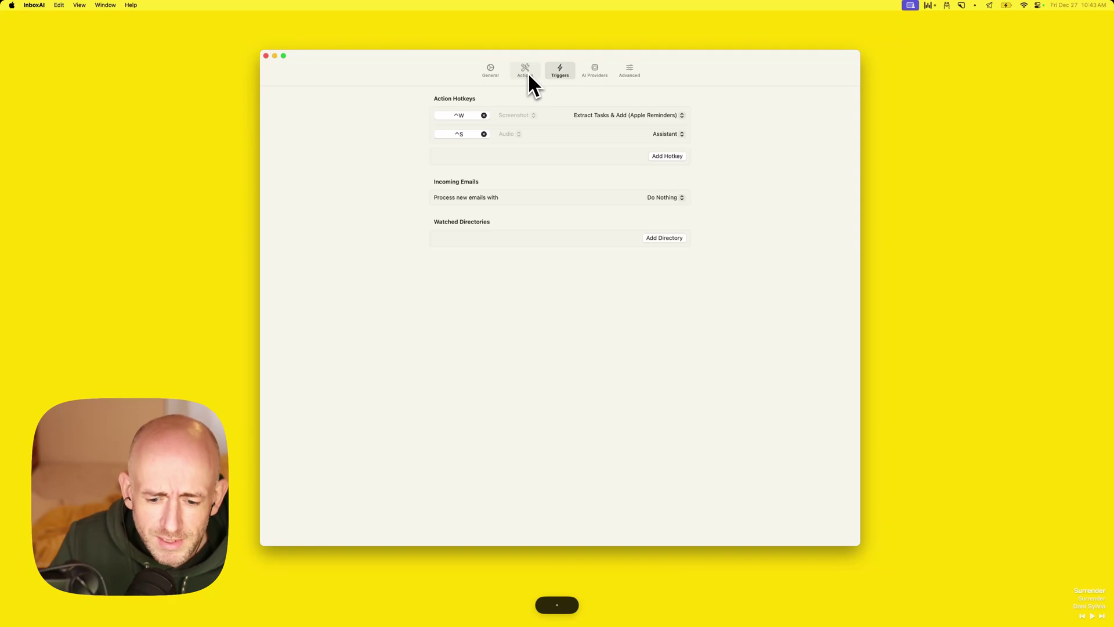
Open the Assistant action and set its duration option to ∞.
{"action": "left_click", "coordinate": [526, 72]}
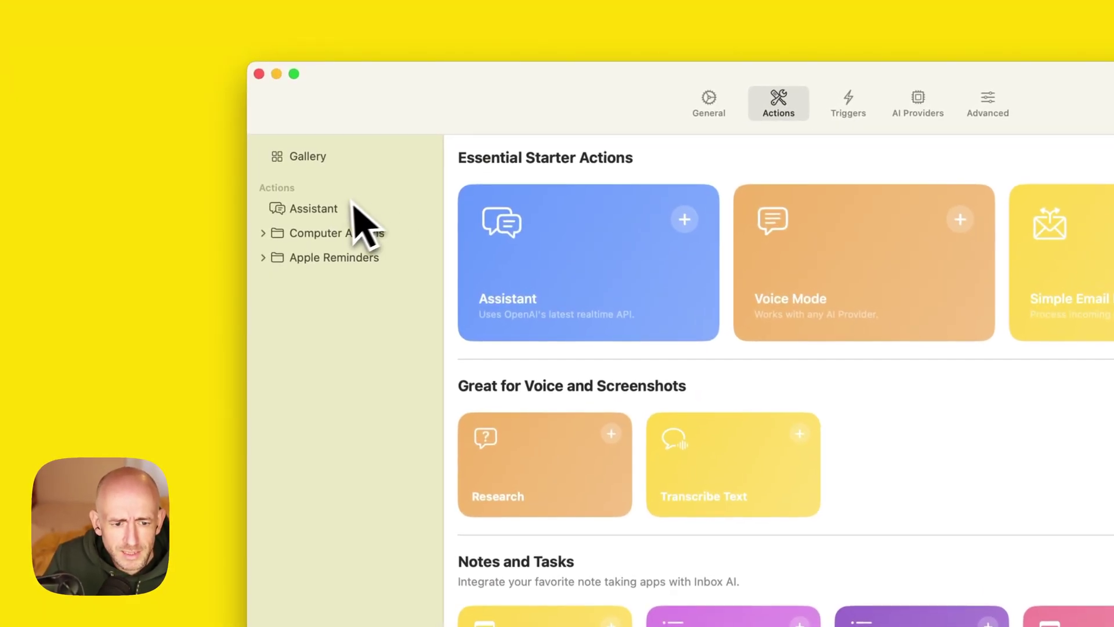
{"action": "left_click", "coordinate": [334, 211]}
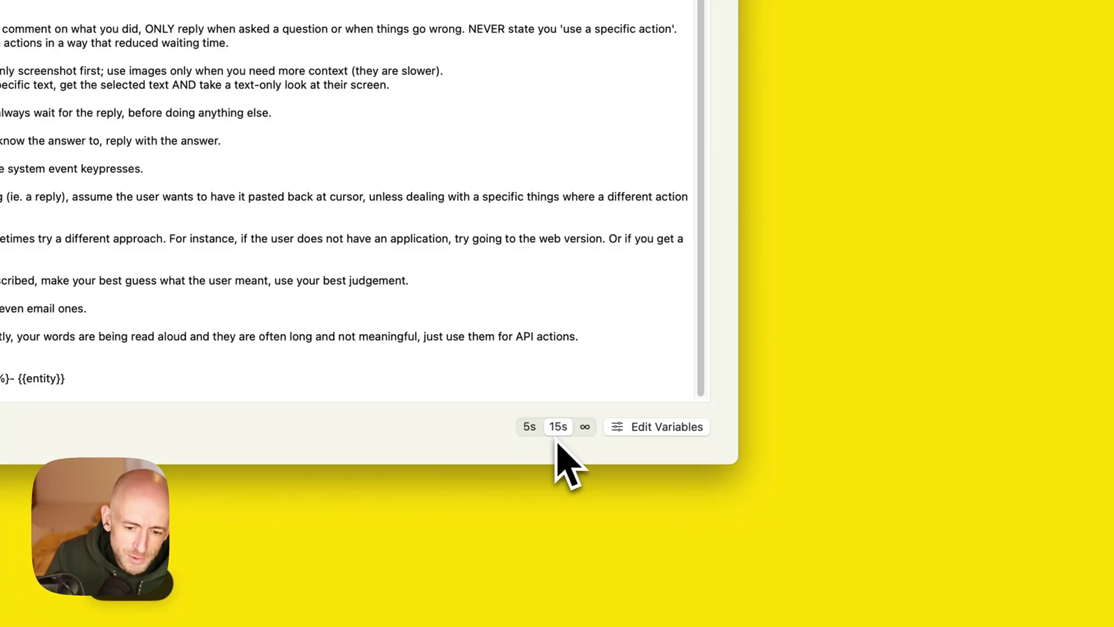
{"action": "left_click", "coordinate": [586, 428]}
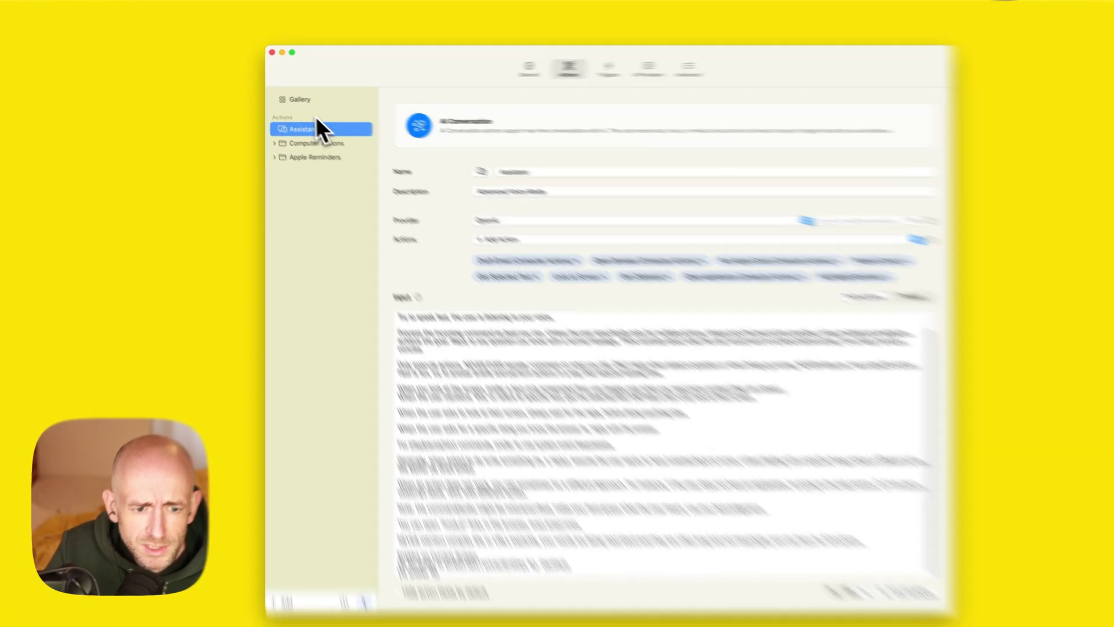
Add the Tana integration from the gallery and open its Create Task(s) (API) action.
{"action": "left_click", "coordinate": [308, 102]}
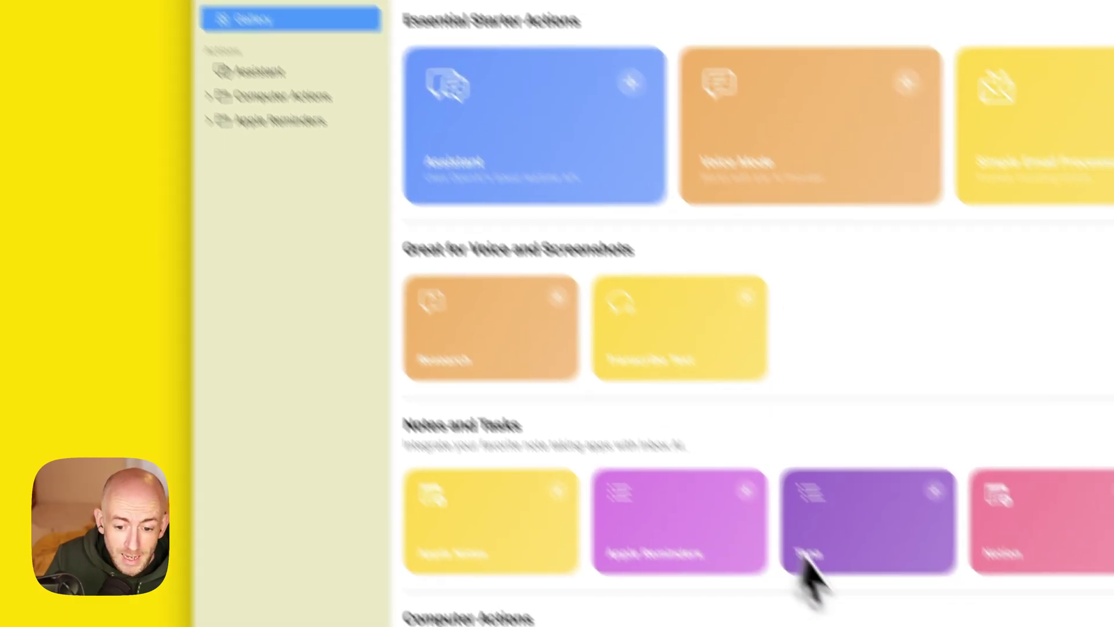
{"action": "left_click", "coordinate": [853, 557]}
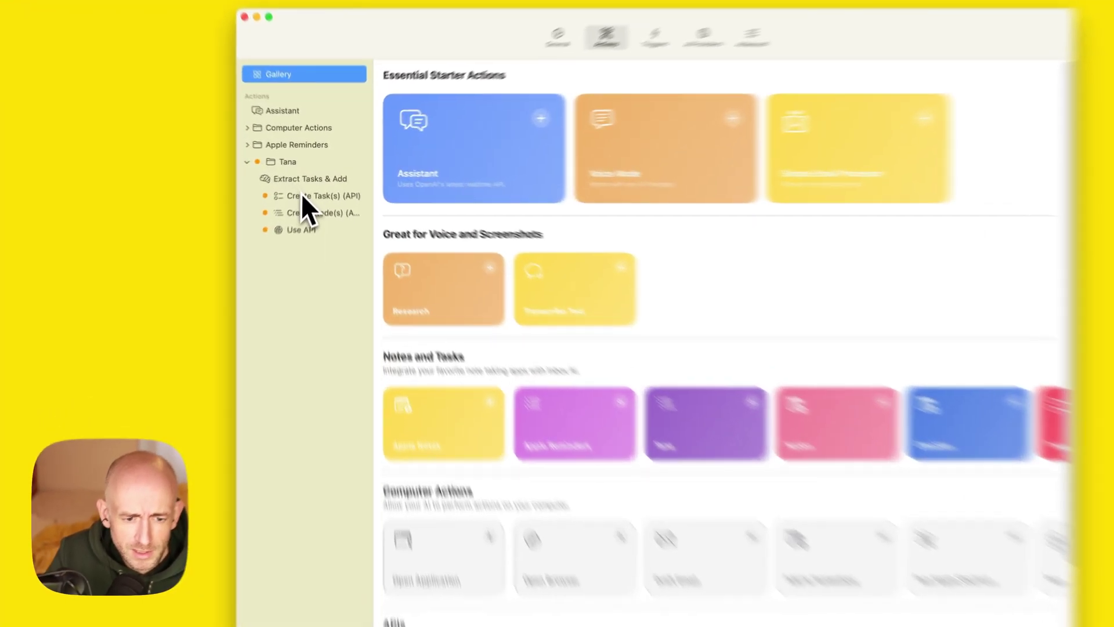
{"action": "left_click", "coordinate": [309, 184]}
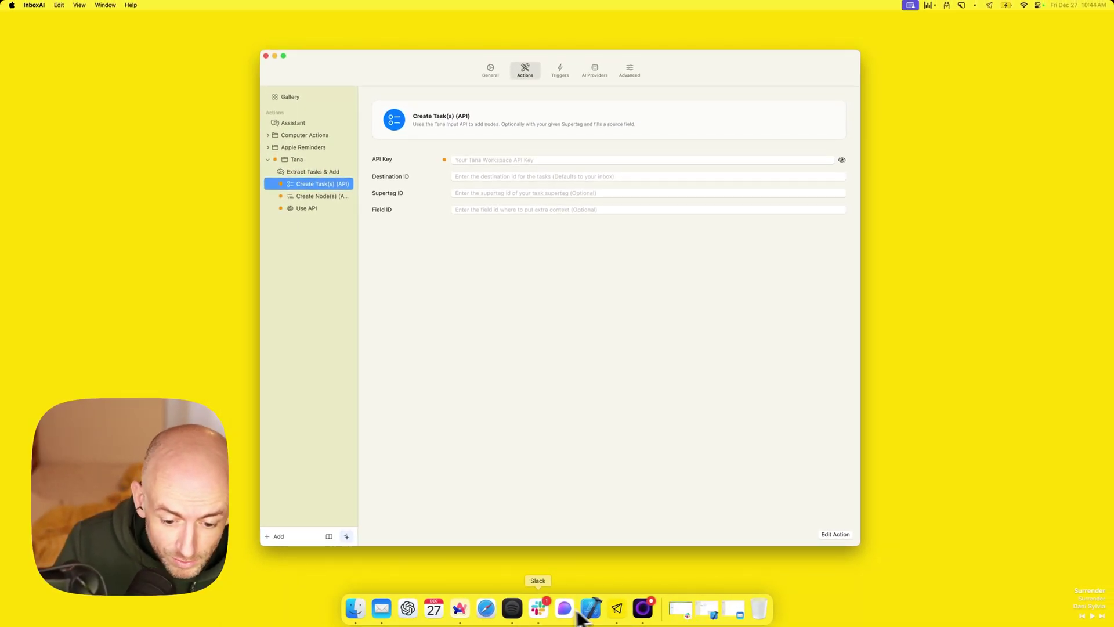
Switch to Tana in Arc and create a workspace API token in the account's API tokens settings.
{"action": "left_click", "coordinate": [460, 608]}
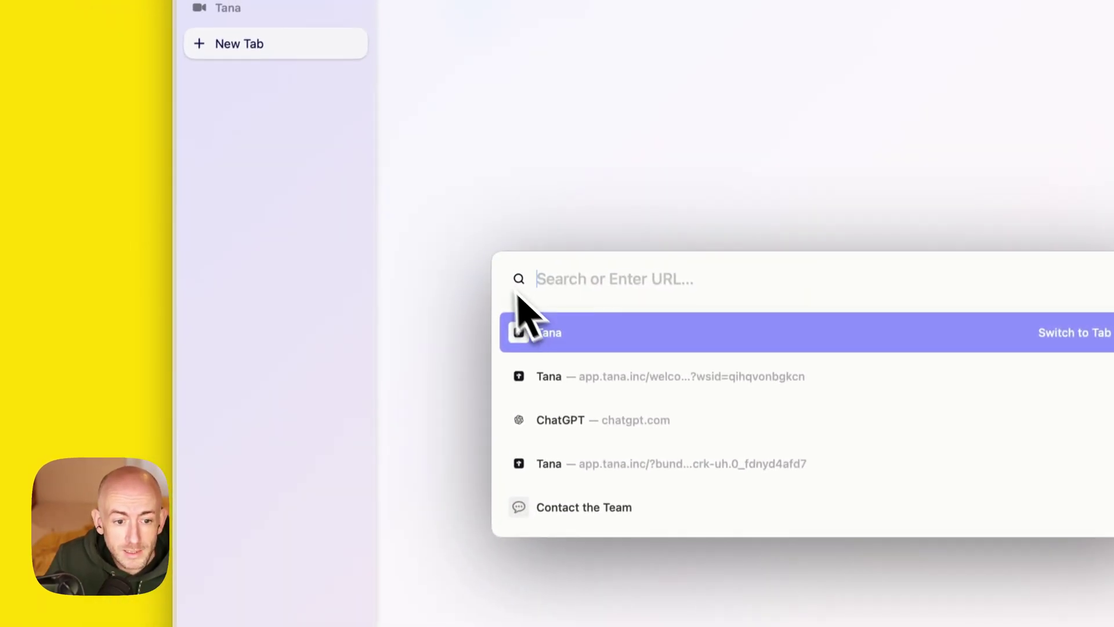
{"action": "left_click", "coordinate": [293, 145]}
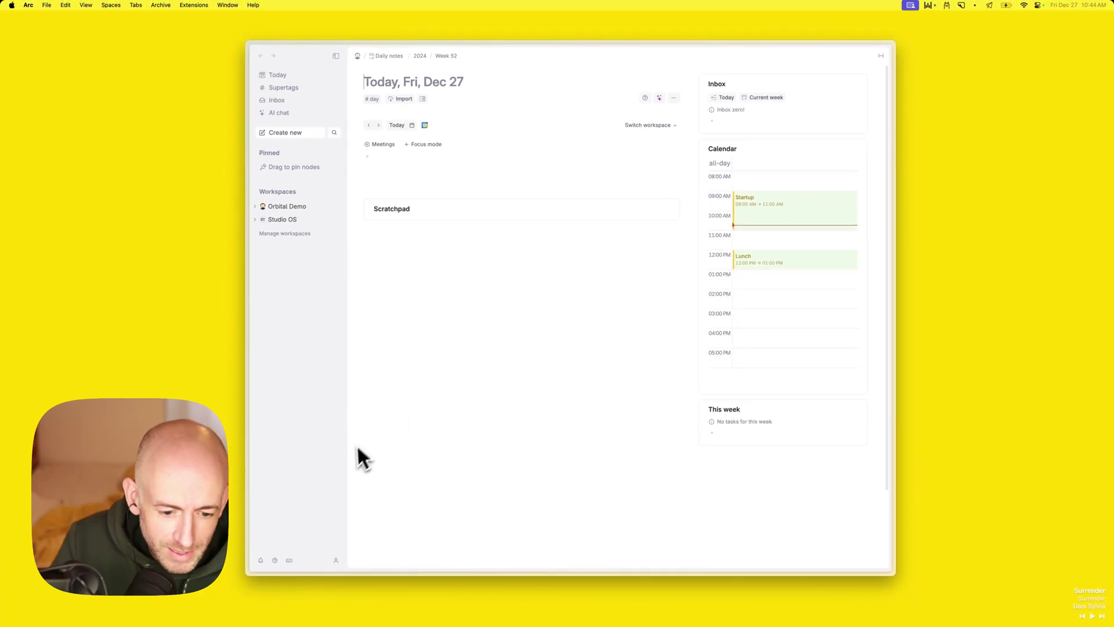
{"action": "left_click", "coordinate": [335, 561]}
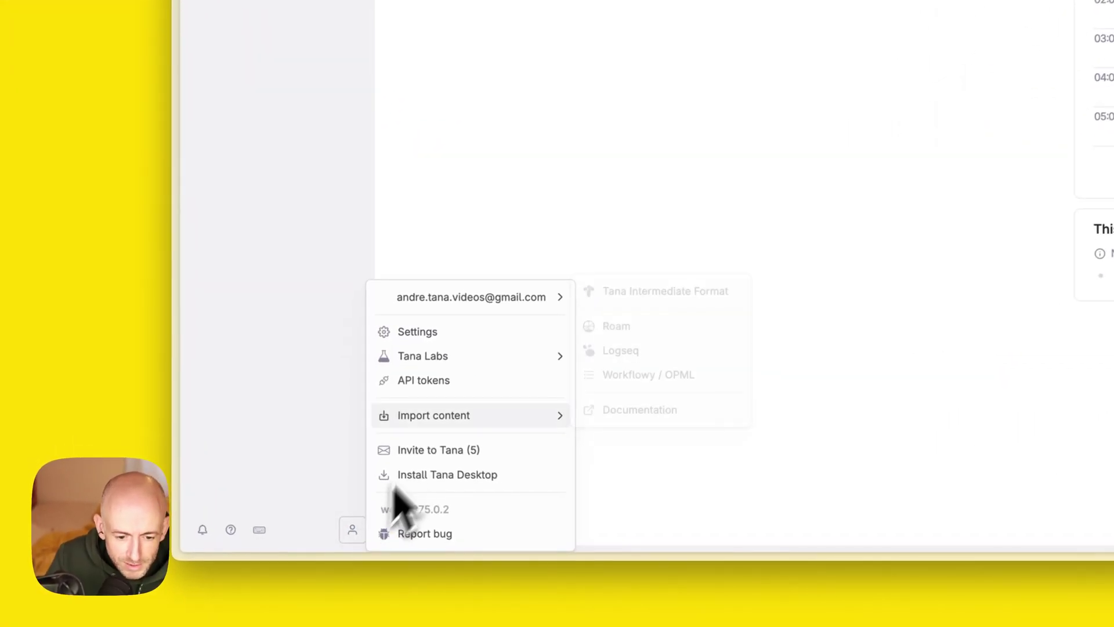
{"action": "left_click", "coordinate": [428, 380]}
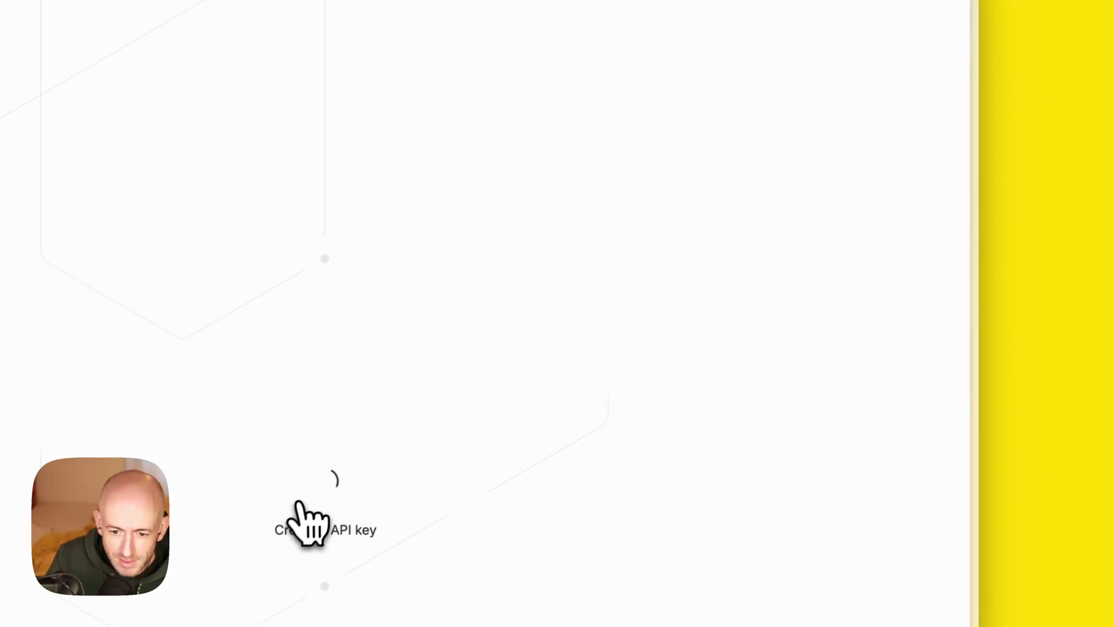
{"action": "left_click", "coordinate": [291, 537]}
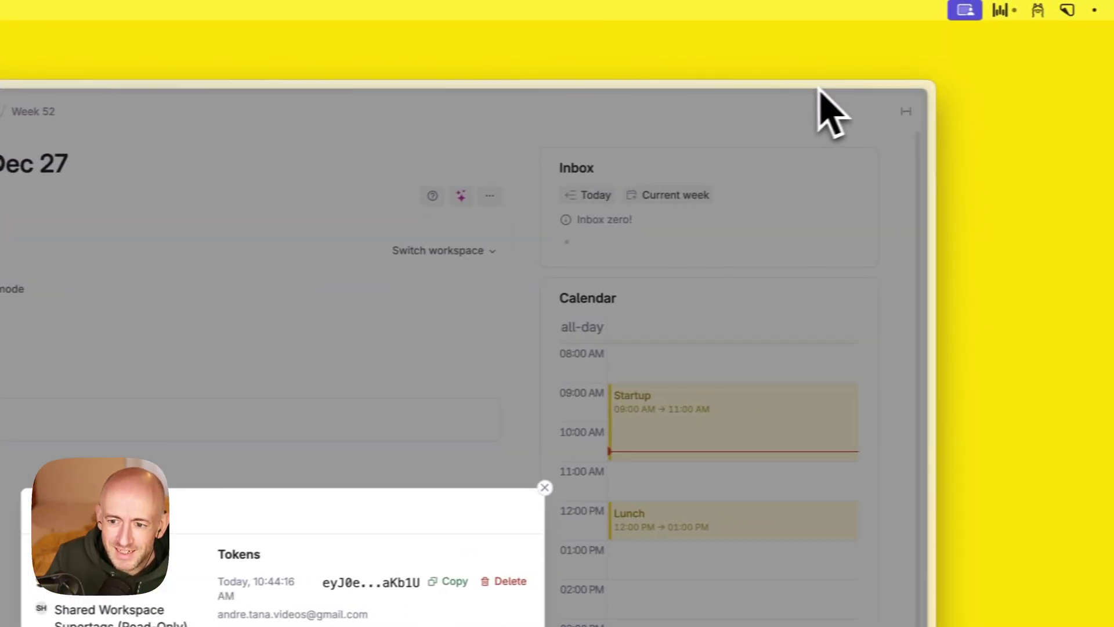
Move the browser window aside, return to Inbox AI, and paste the Tana API key into the Create Task(s) (API) action.
{"action": "left_click_drag", "start_coordinate": [828, 112], "coordinate": [737, 310]}
{"action": "left_click", "coordinate": [676, 218]}
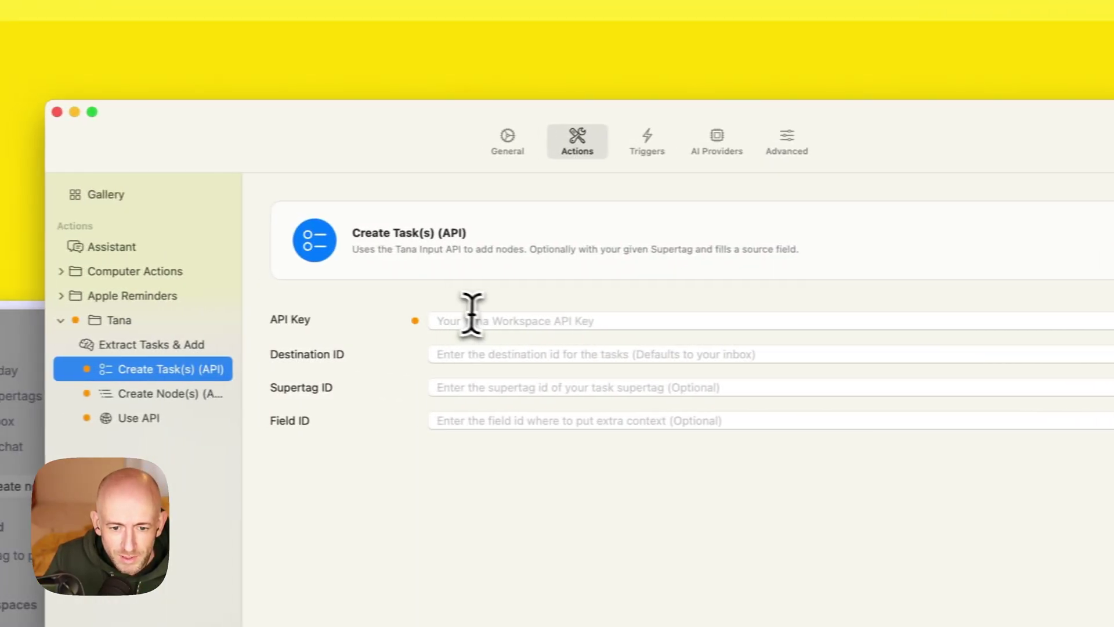
{"action": "left_click", "coordinate": [99, 325]}
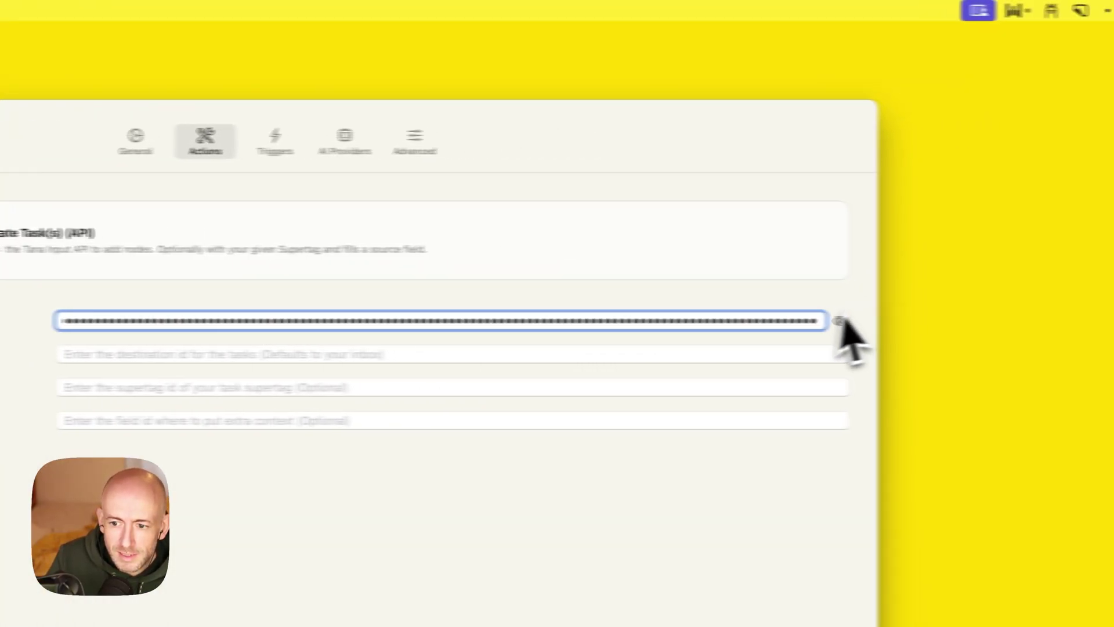
{"action": "left_click", "coordinate": [776, 322]}
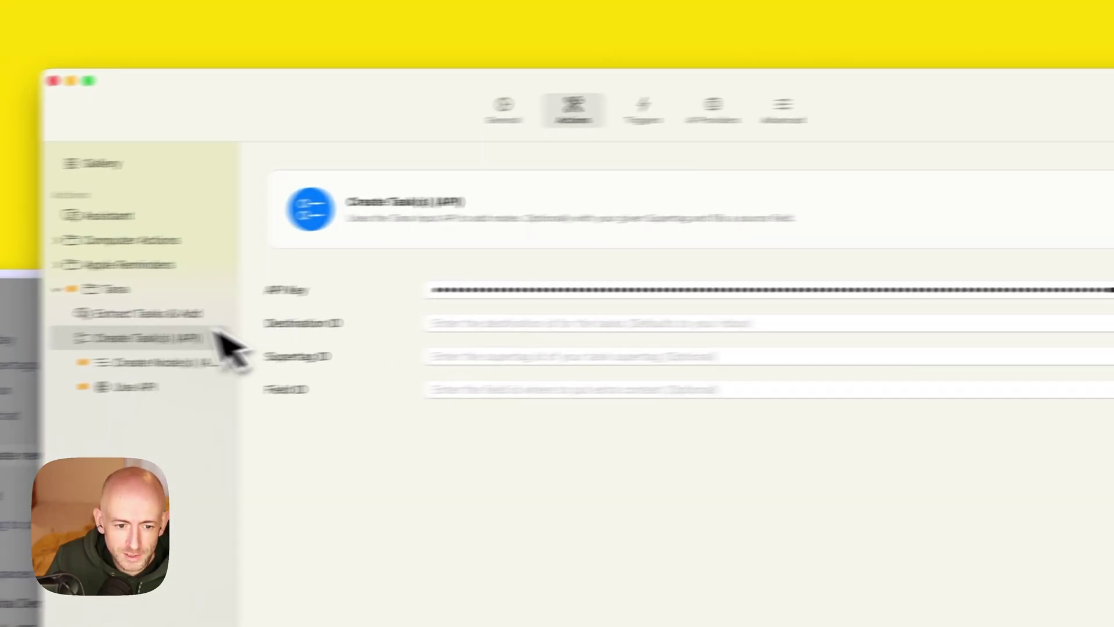
Paste the Tana workspace API key into the Create Node(s) (API) action.
{"action": "left_click", "coordinate": [273, 363]}
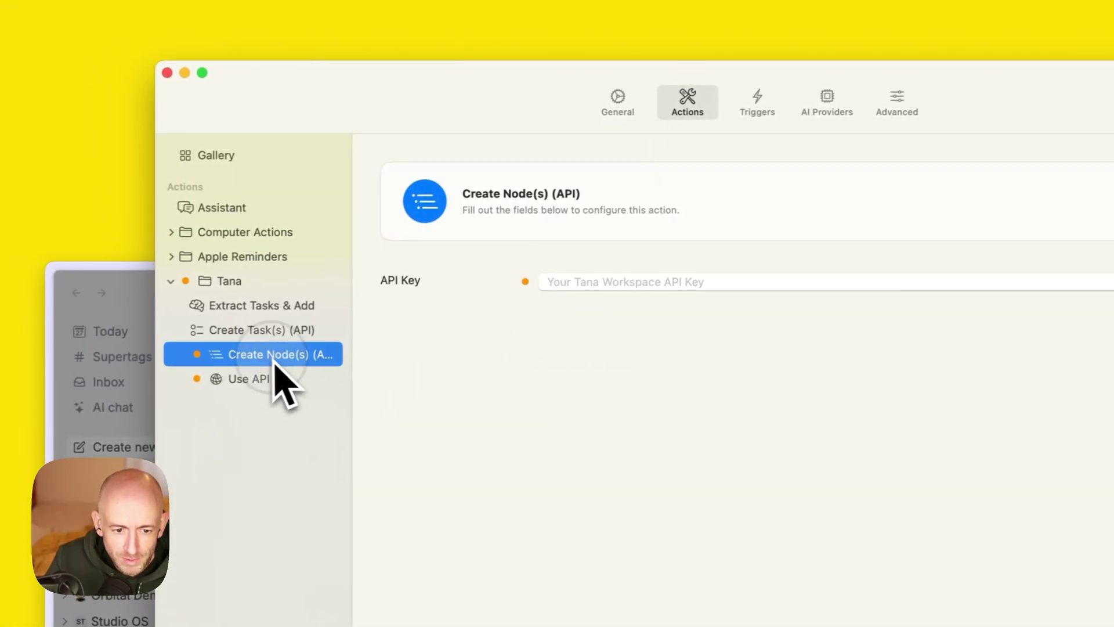
{"action": "left_click", "coordinate": [669, 281]}
{"action": "key", "text": "super+v"}
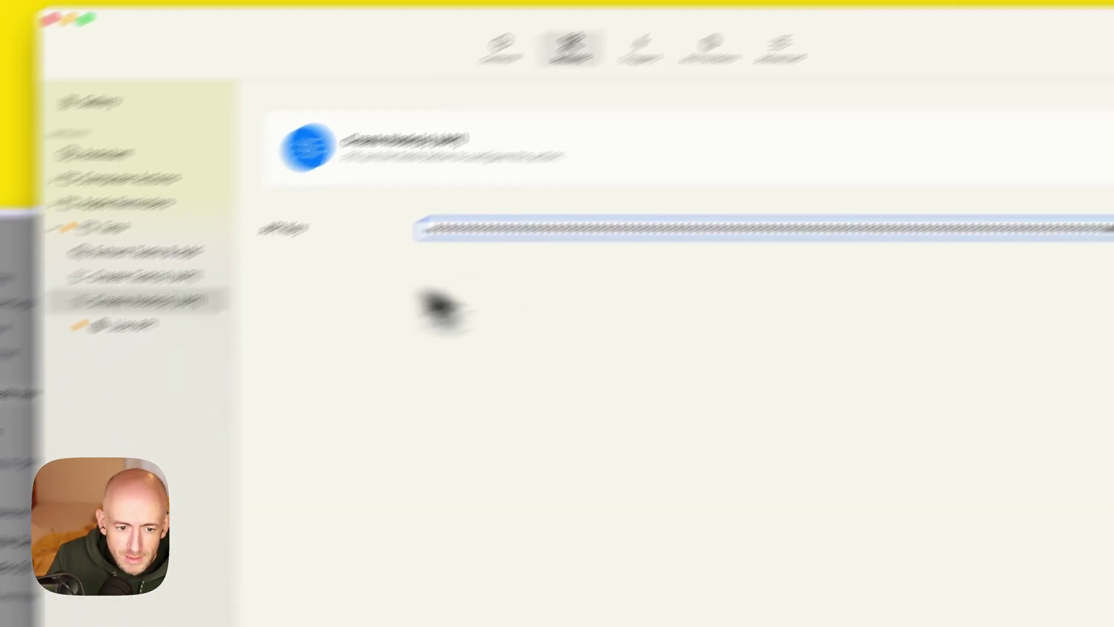
Open the Tana Use API action and paste the workspace API key into its API Key field.
{"action": "left_click", "coordinate": [255, 378]}
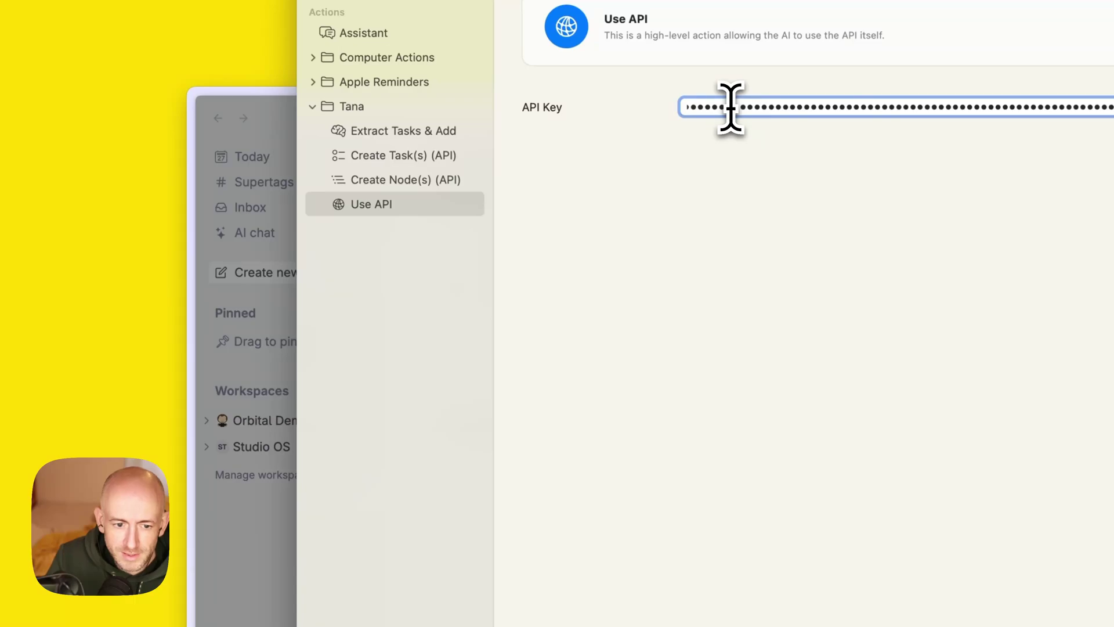
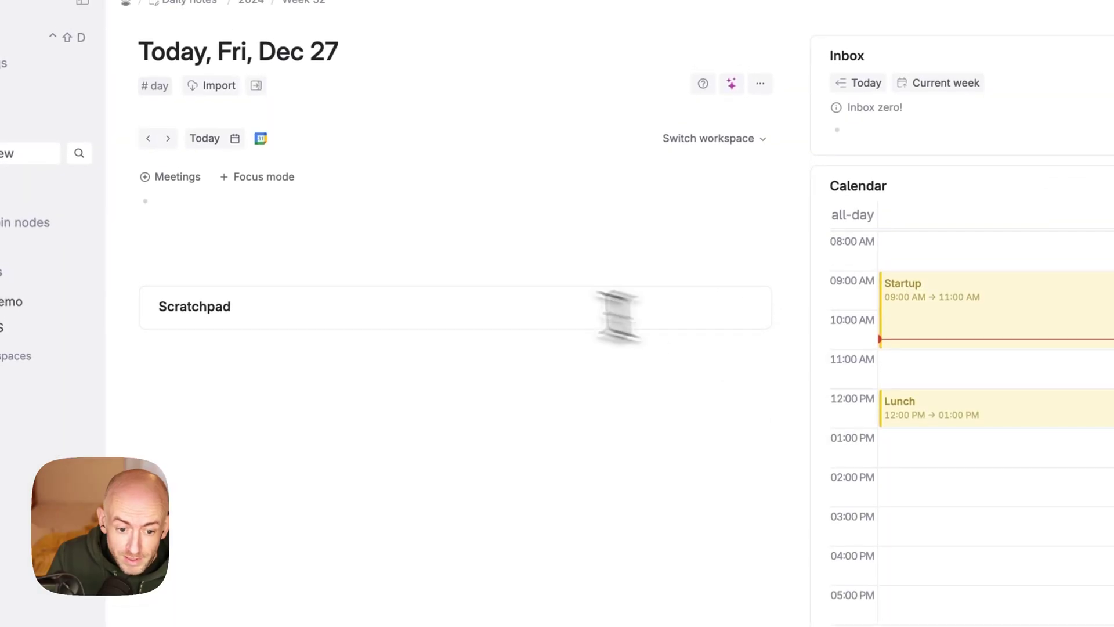
Switch to Tana's Today page and try a voice command with the Inbox AI assistant.
{"action": "left_click", "coordinate": [299, 188]}
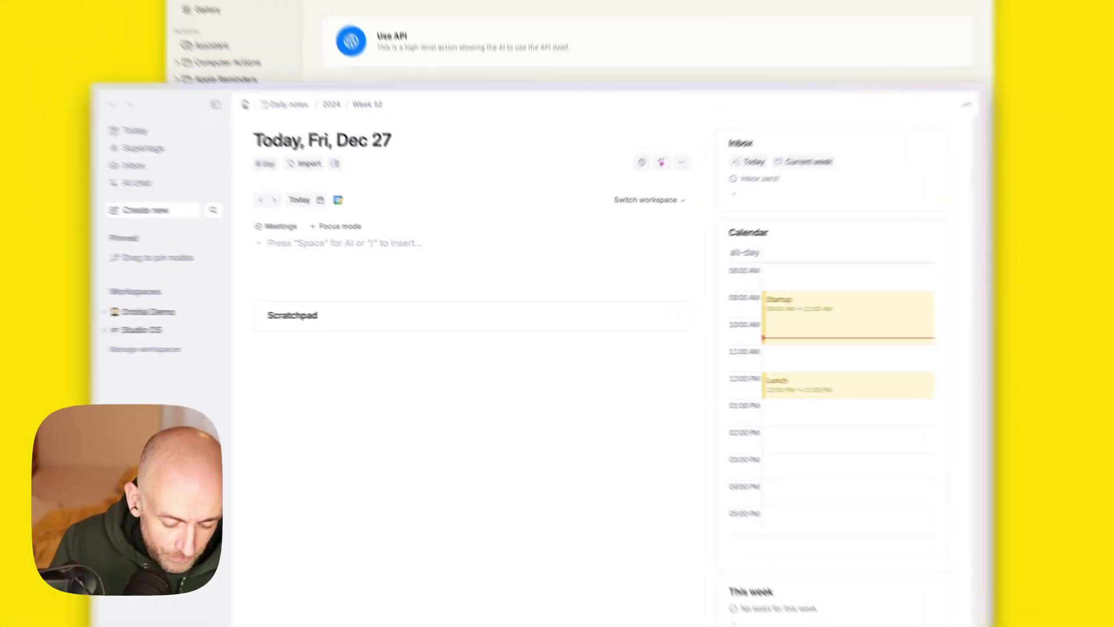
{"action": "key", "text": "ctrl+s"}
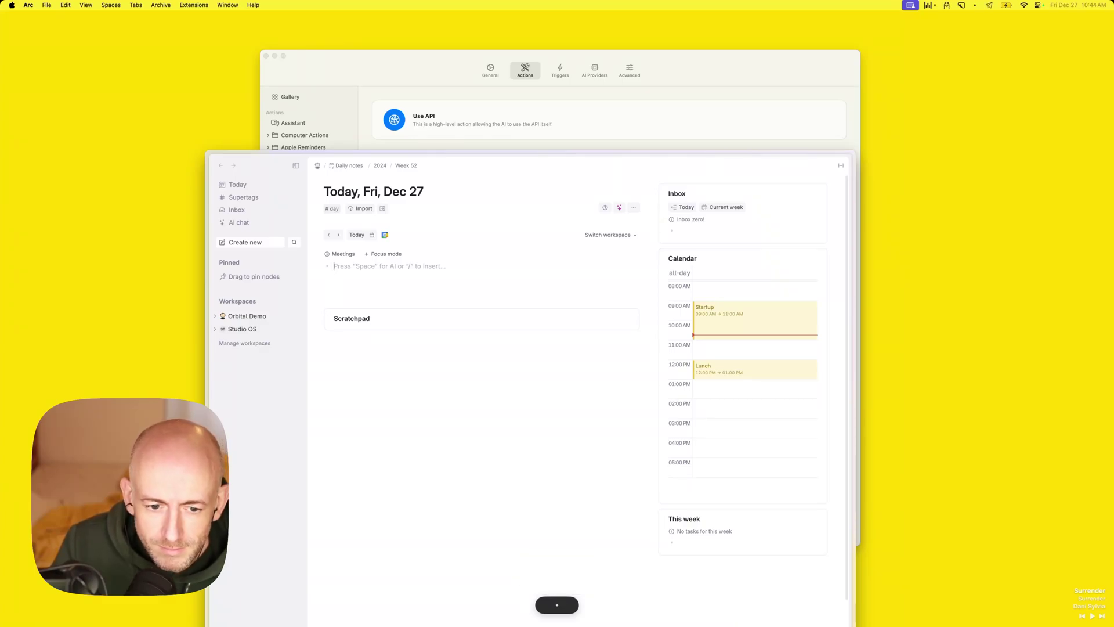
{"action": "key", "text": "ctrl+s"}
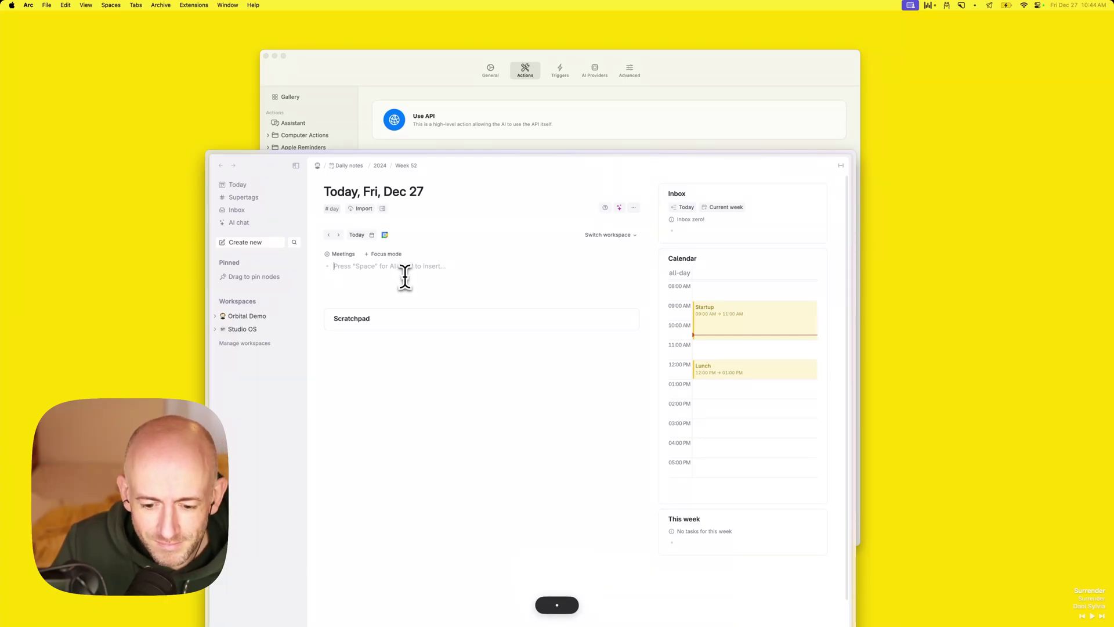
In Inbox AI's Assistant, replace the Add Apple Reminder action with Tana's Create Task(s) (API) and Create Node(s) (API) actions.
{"action": "left_click", "coordinate": [370, 145]}
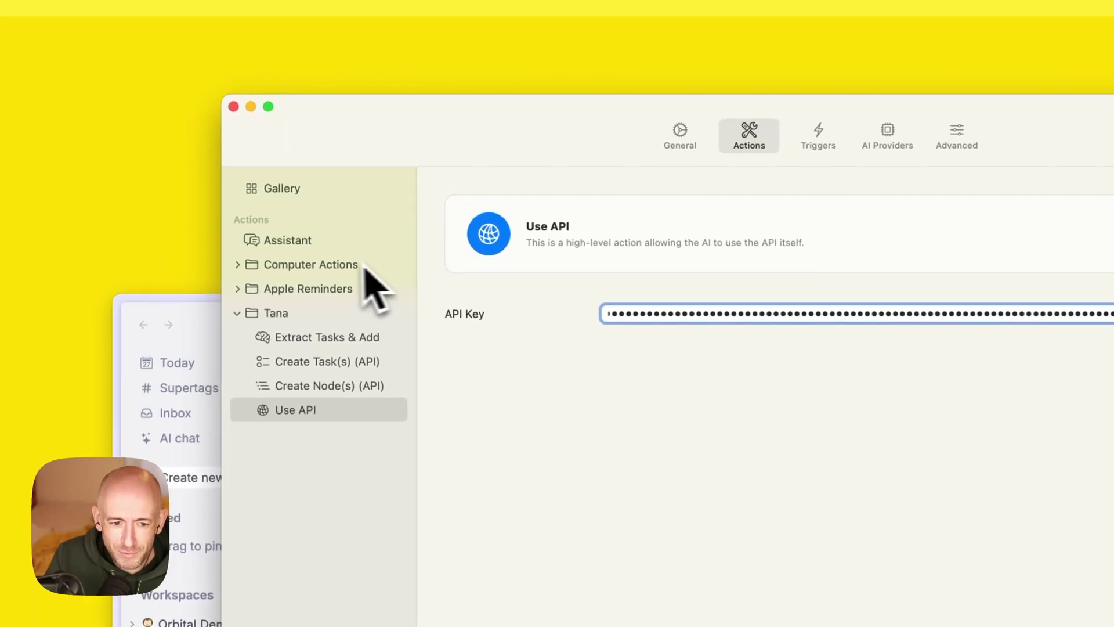
{"action": "left_click", "coordinate": [312, 246]}
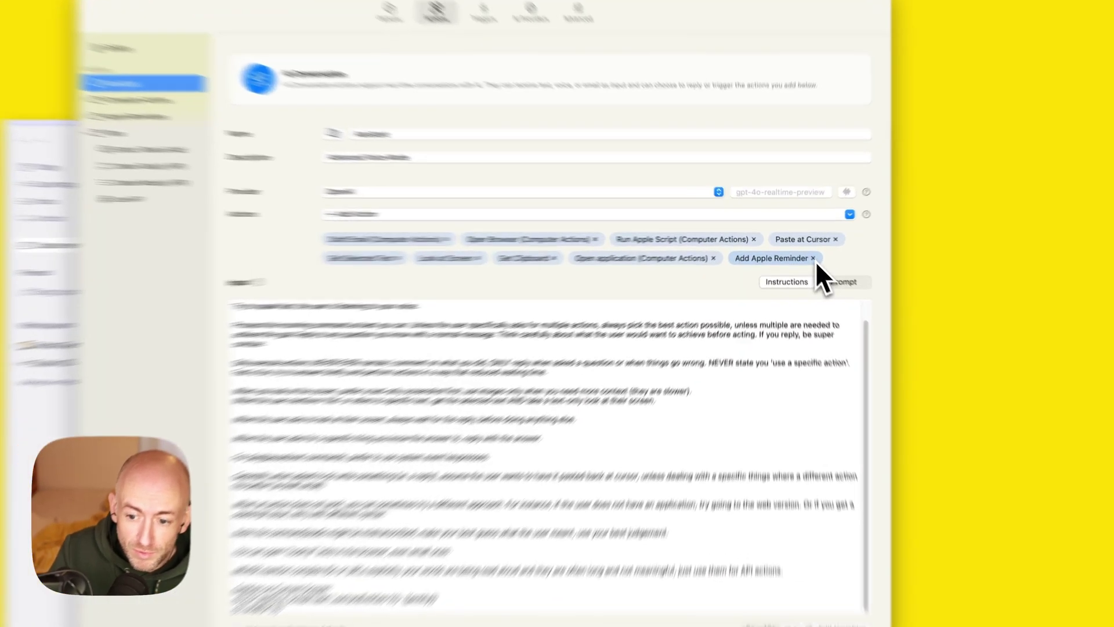
{"action": "left_click", "coordinate": [803, 252]}
{"action": "left_click", "coordinate": [593, 221]}
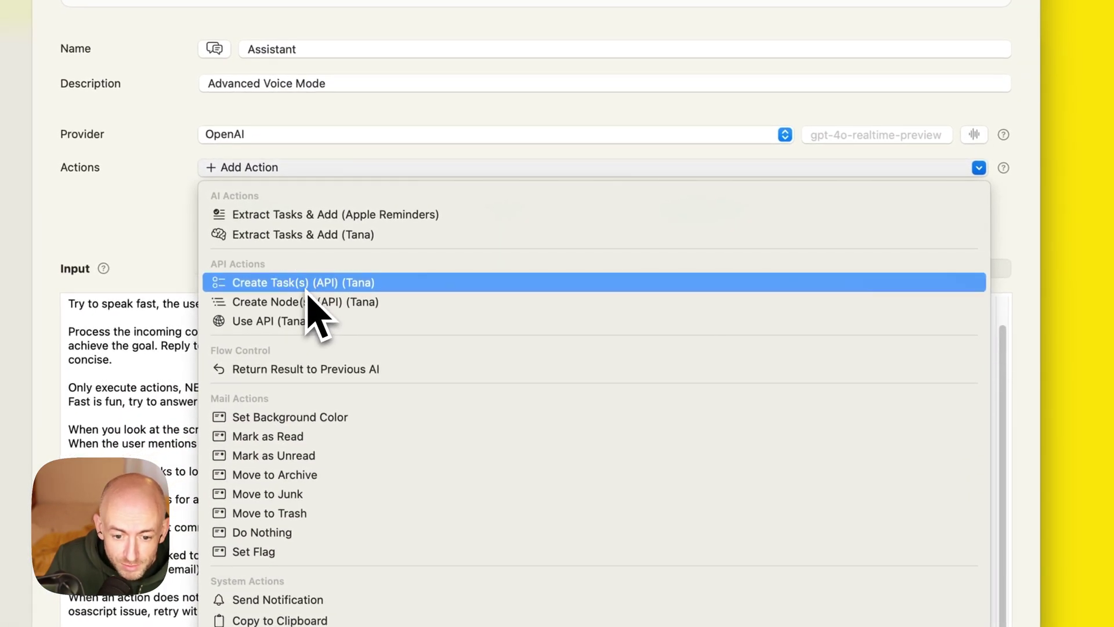
{"action": "left_click", "coordinate": [307, 291]}
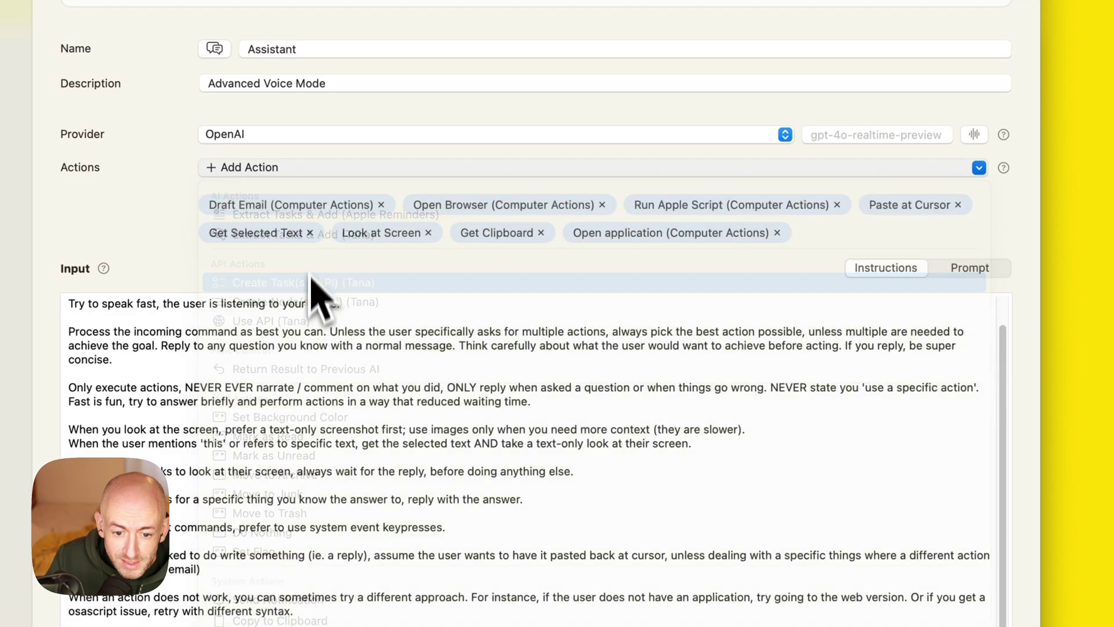
{"action": "left_click", "coordinate": [293, 169]}
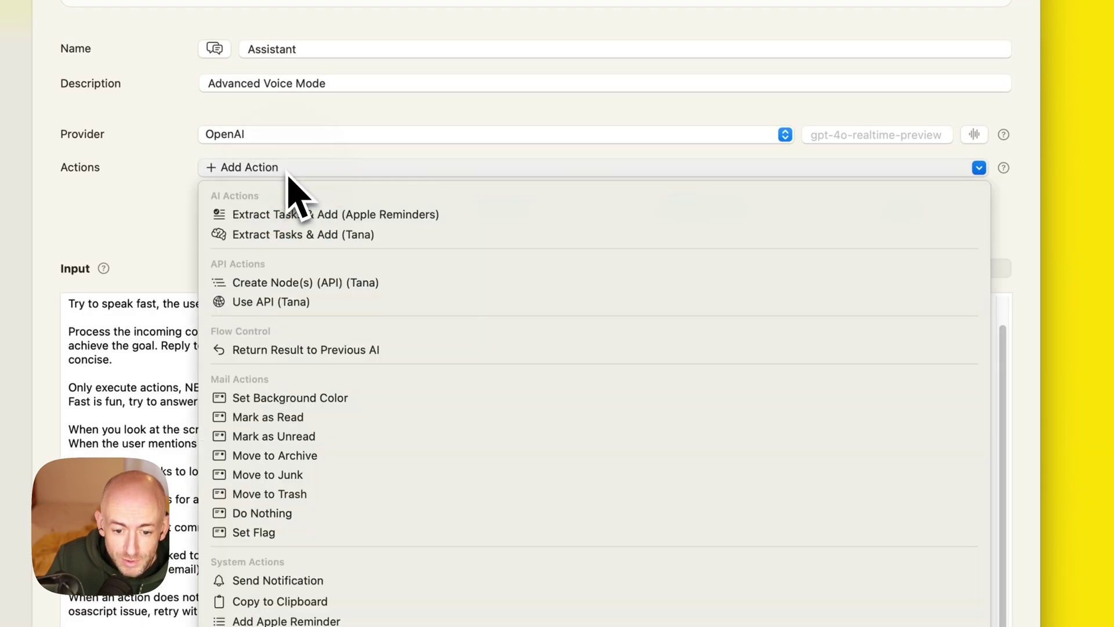
{"action": "left_click", "coordinate": [303, 291]}
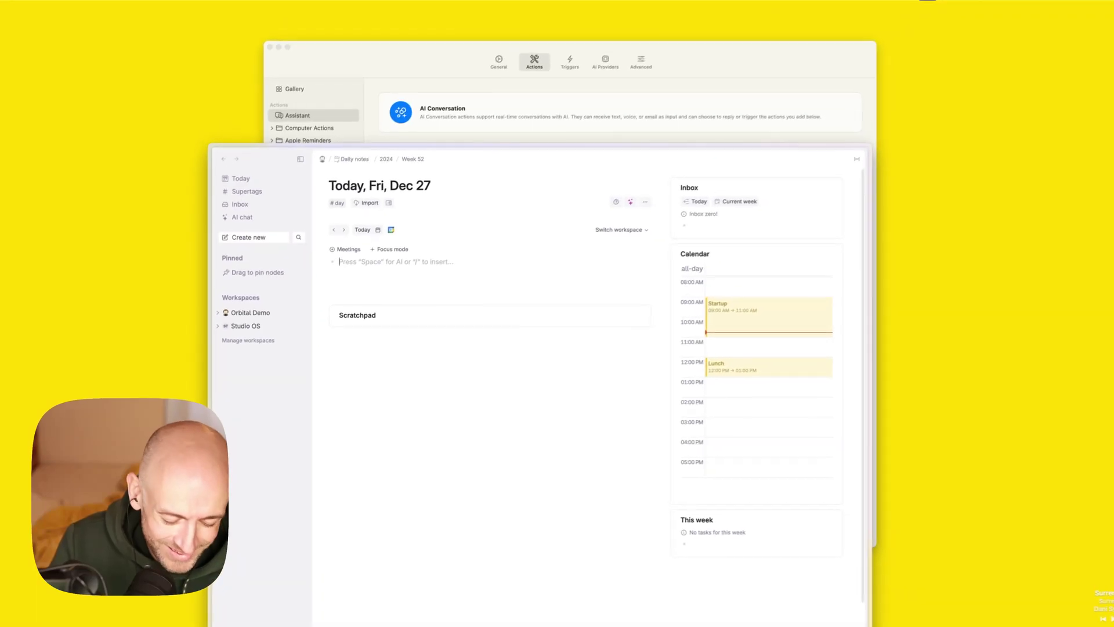
Switch to Tana and have the voice assistant add a node named Example content to the inbox.
{"action": "key", "text": "ctrl+s"}
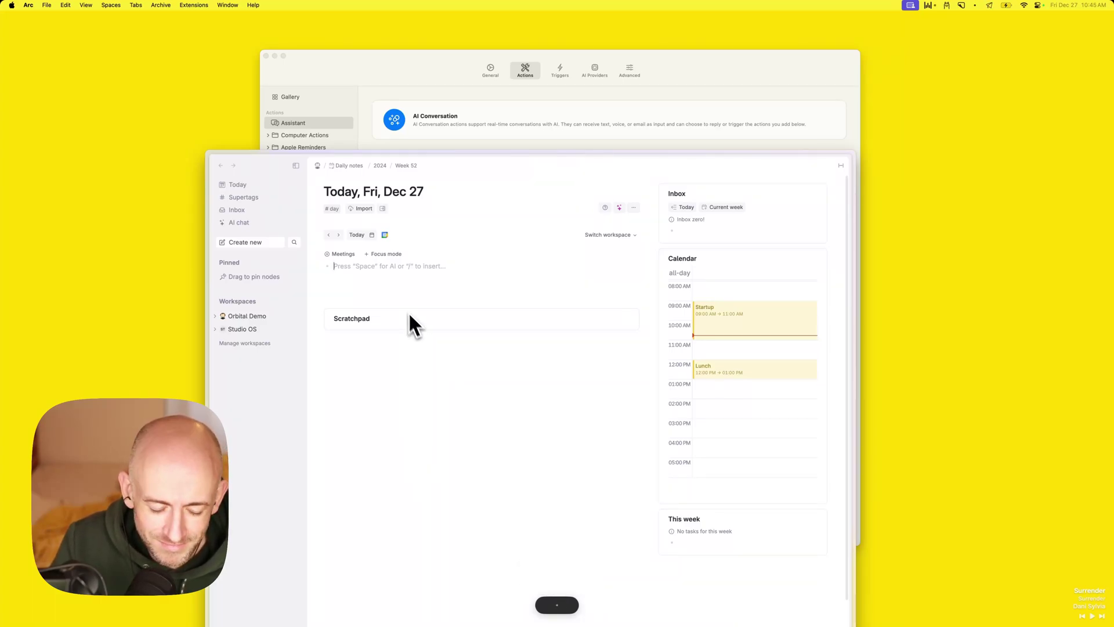
{"action": "key", "text": "ctrl+s"}
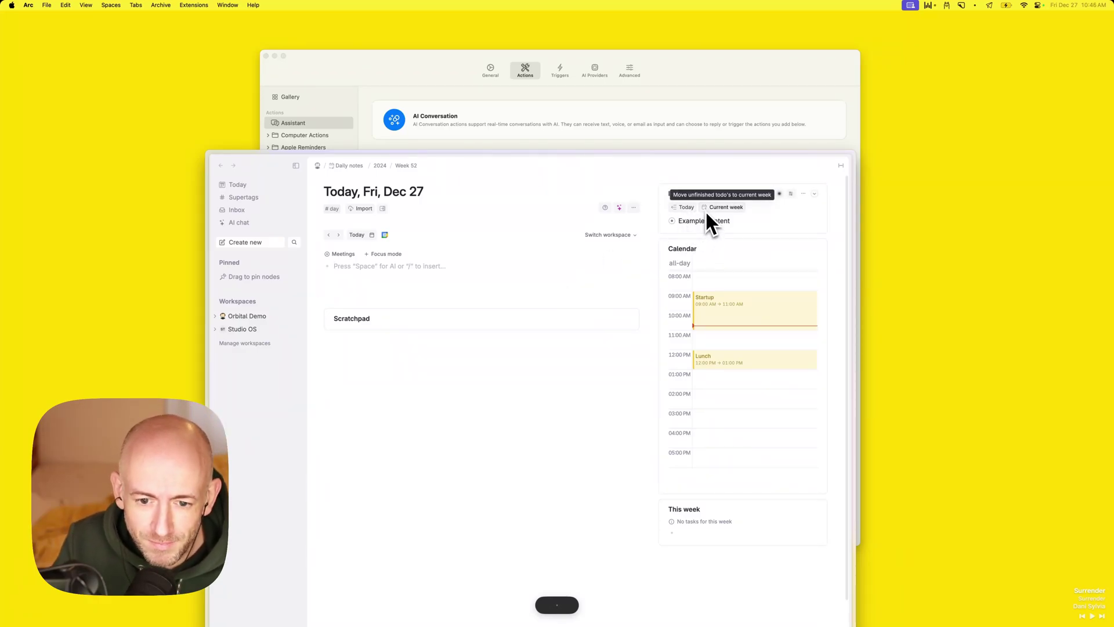
Open Inbox AI's Create Task(s) (API) action, then apply Orbital Demo's todo supertag to a new node on Tana's Today page.
{"action": "left_click", "coordinate": [399, 116]}
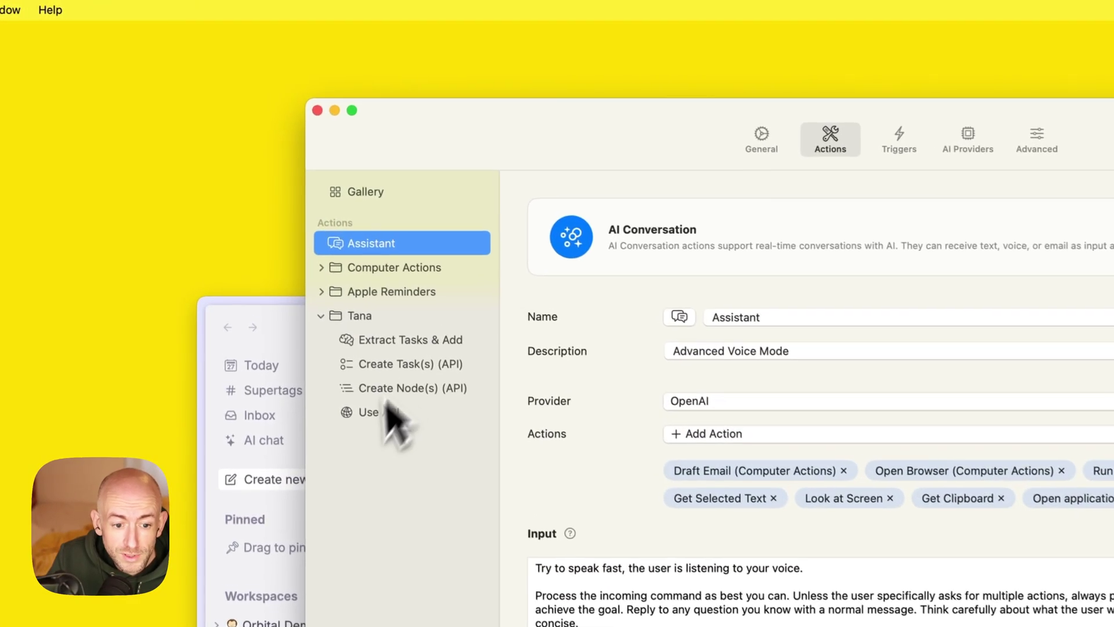
{"action": "left_click", "coordinate": [409, 364]}
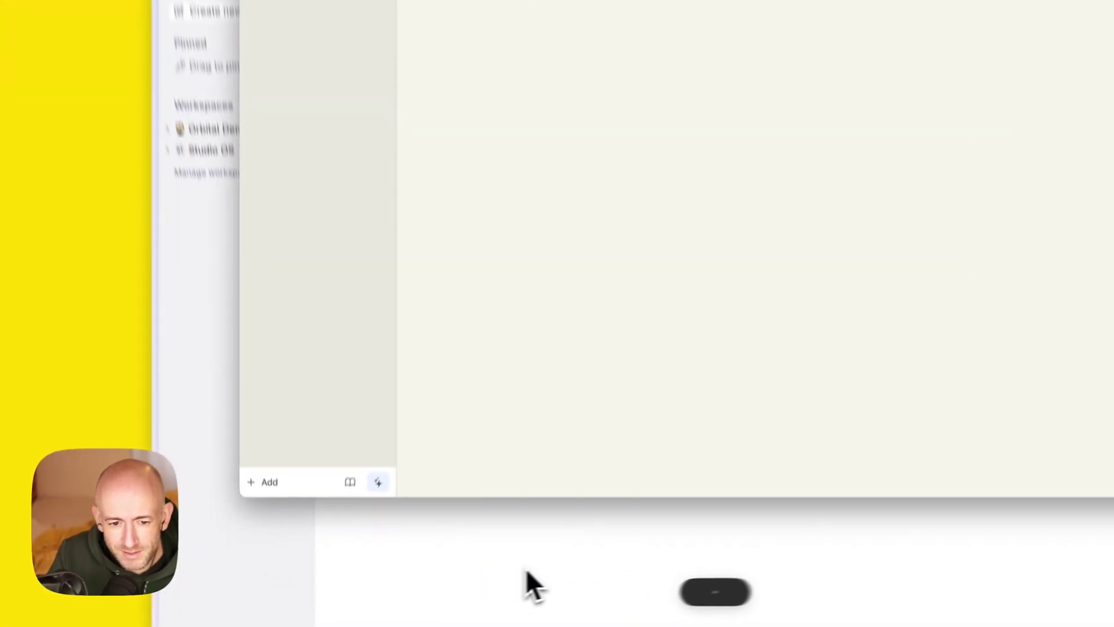
{"action": "left_click", "coordinate": [438, 591]}
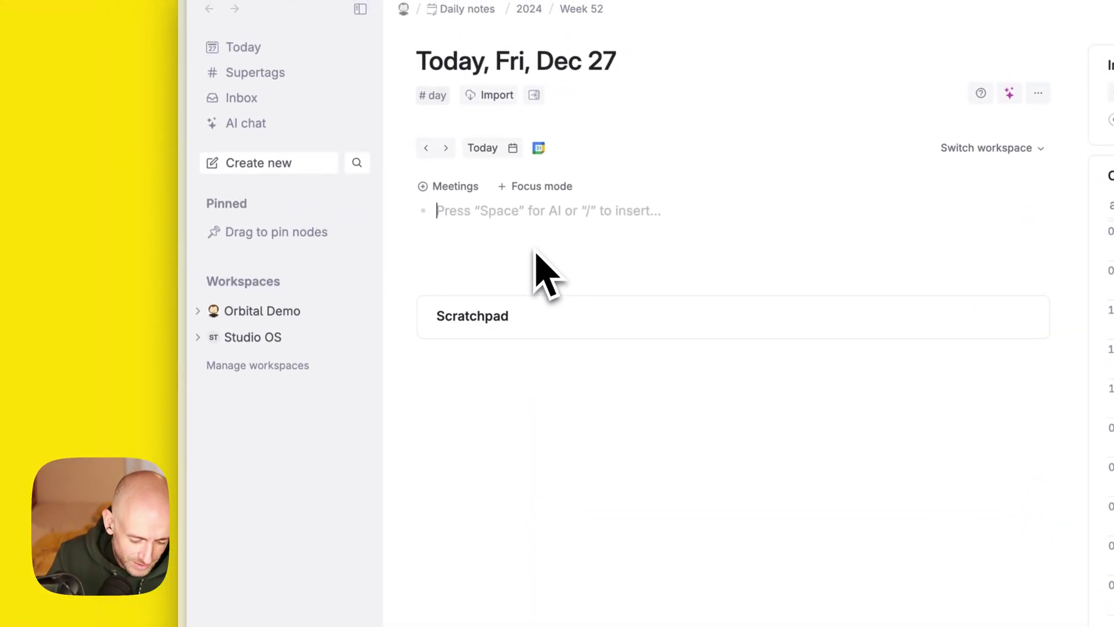
{"action": "type", "text": "#todo"}
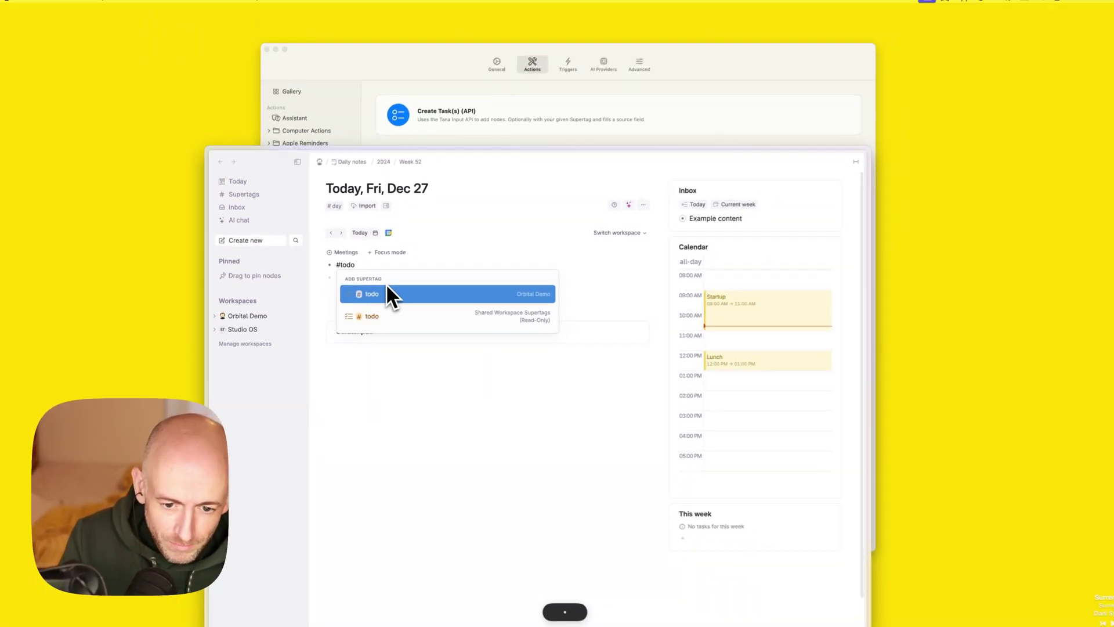
{"action": "left_click", "coordinate": [386, 287]}
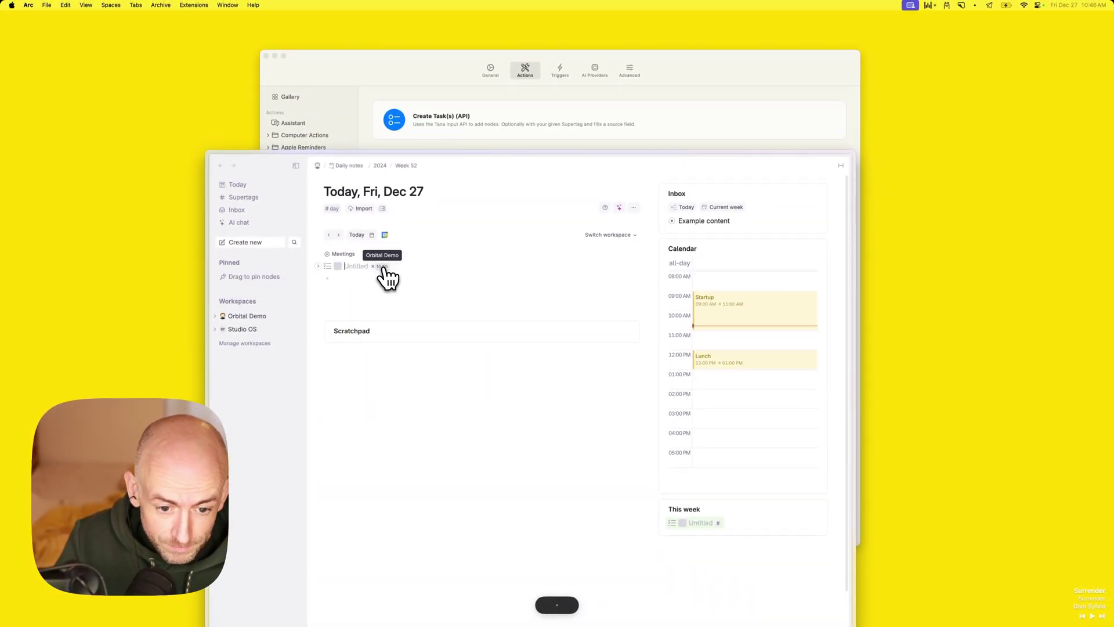
Open the todo supertag's configuration, copy its link, and close the configuration before returning to Inbox AI.
{"action": "left_click", "coordinate": [383, 267]}
{"action": "left_click", "coordinate": [398, 312]}
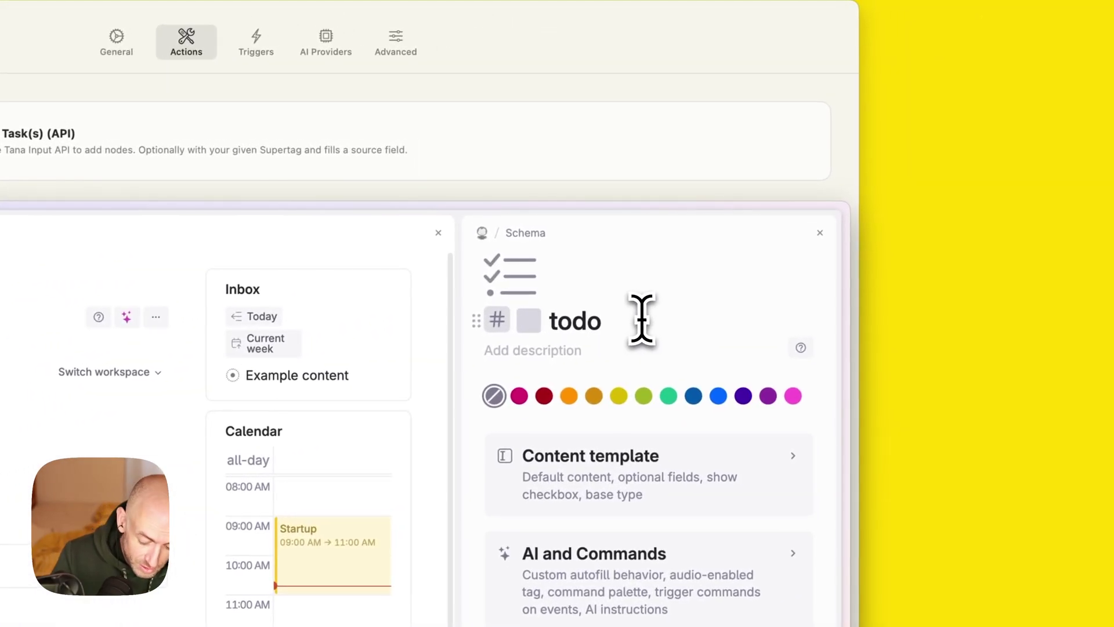
{"action": "key", "text": "super+k"}
{"action": "type", "text": "copy"}
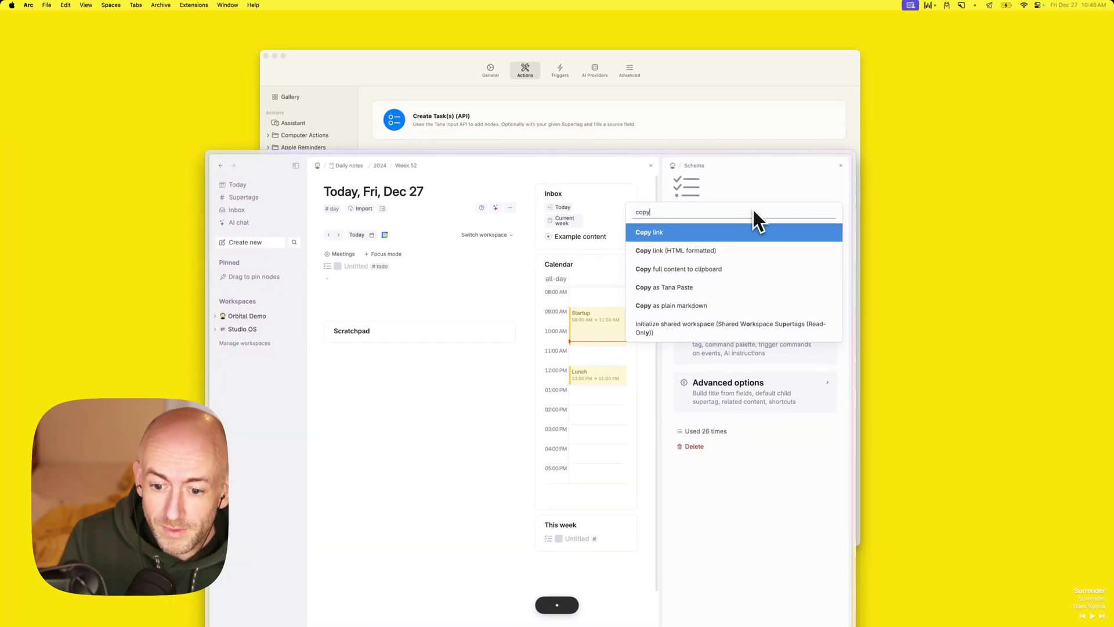
{"action": "key", "text": "Return"}
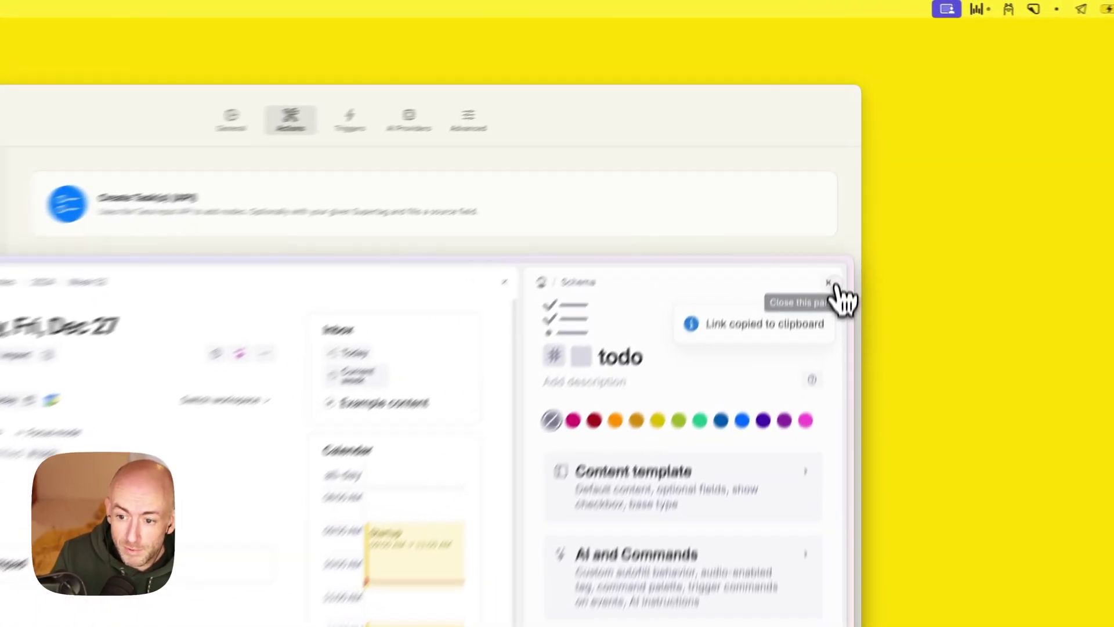
{"action": "left_click", "coordinate": [840, 166]}
{"action": "left_click", "coordinate": [841, 166]}
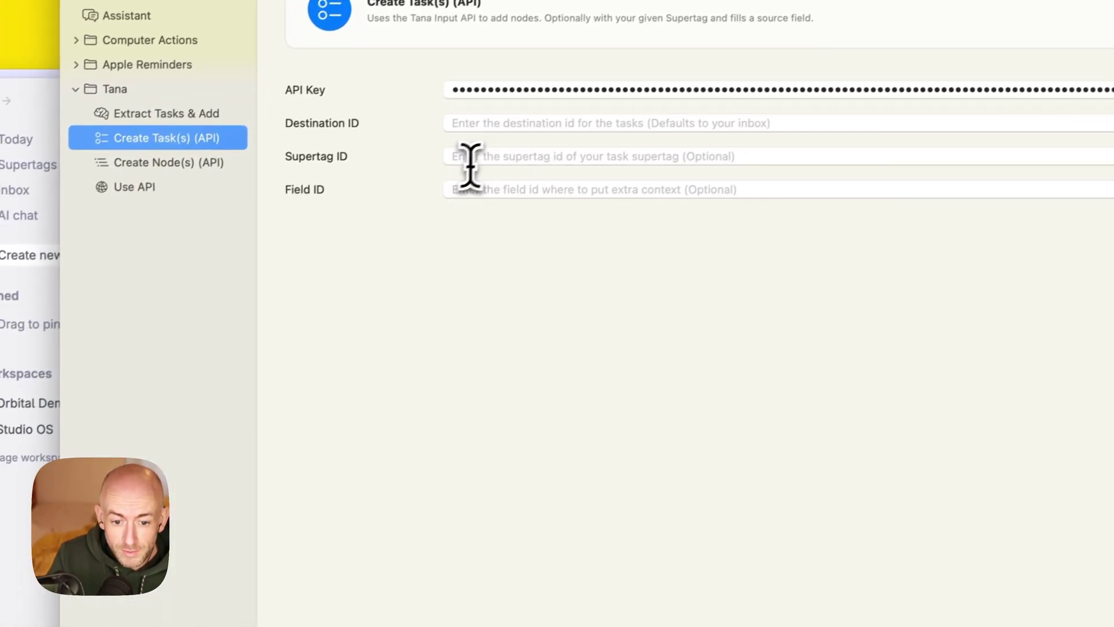
Paste the link as the Create Task(s) (API) Supertag ID and strip the URL prefix to leave 7Yc53n3kktYa.
{"action": "left_click", "coordinate": [365, 220]}
{"action": "key", "text": "super+v"}
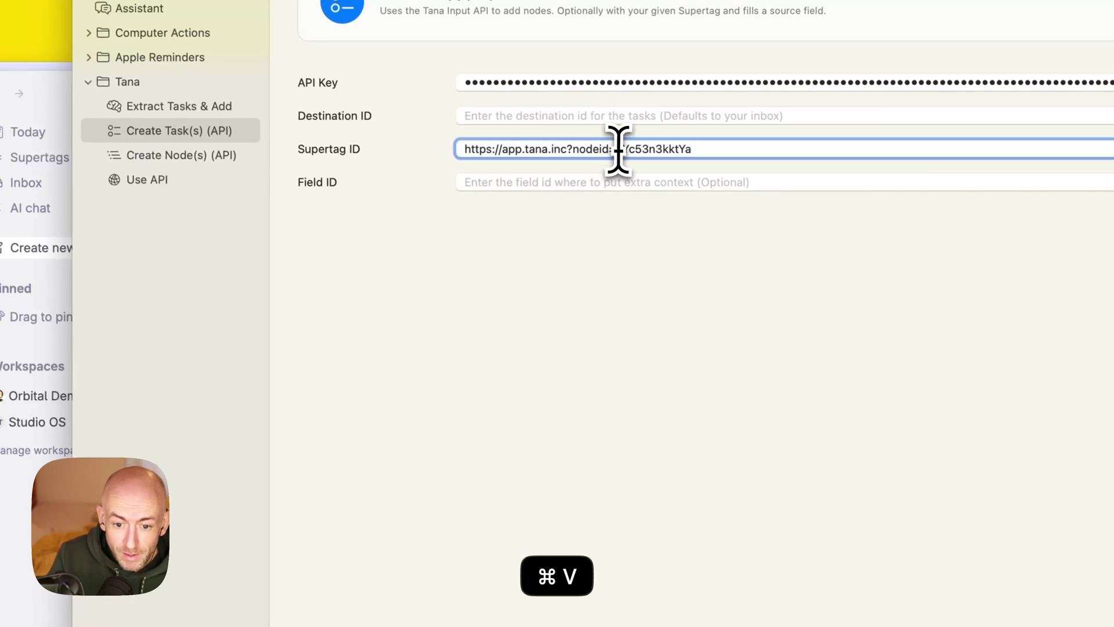
{"action": "left_click_drag", "start_coordinate": [615, 149], "coordinate": [460, 155]}
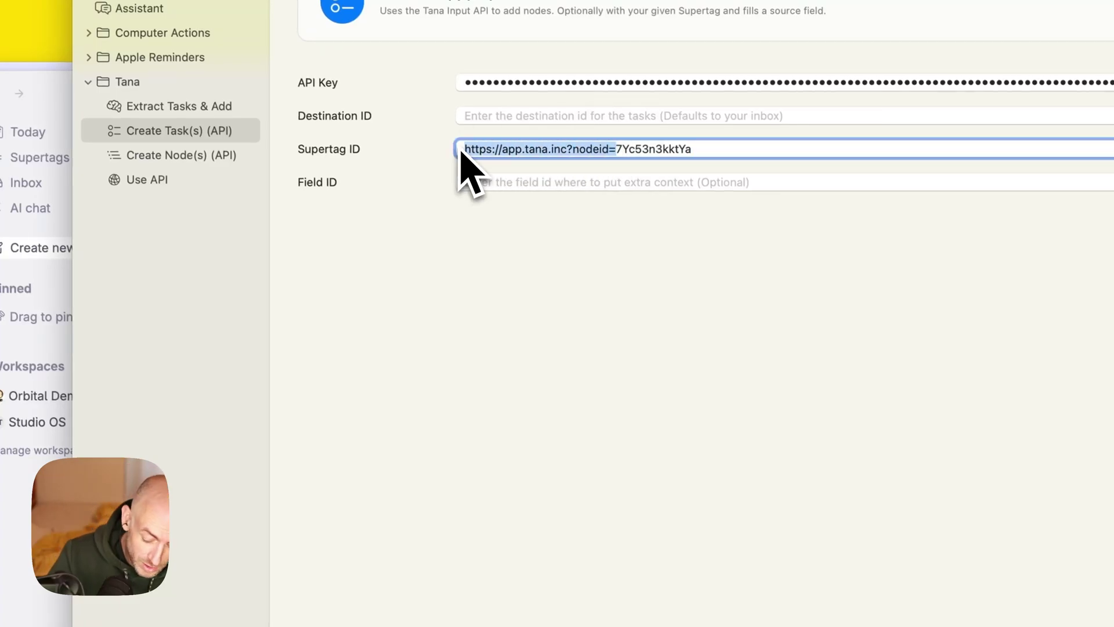
{"action": "key", "text": "BackSpace"}
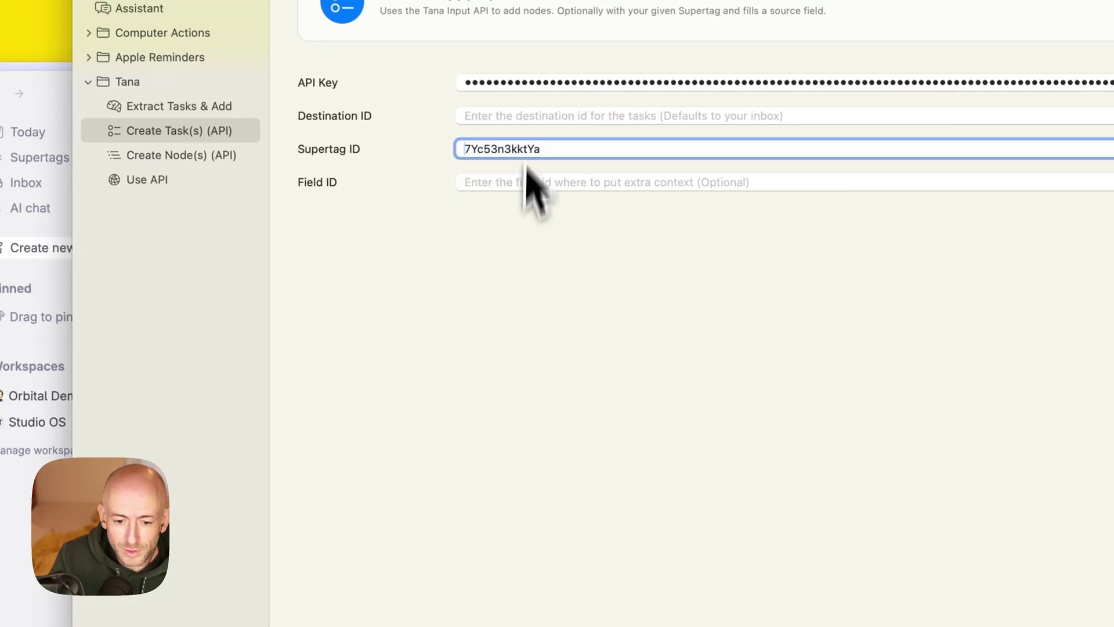
Return to Tana and delete the untitled todo node from the Today page.
{"action": "key", "text": "super+w"}
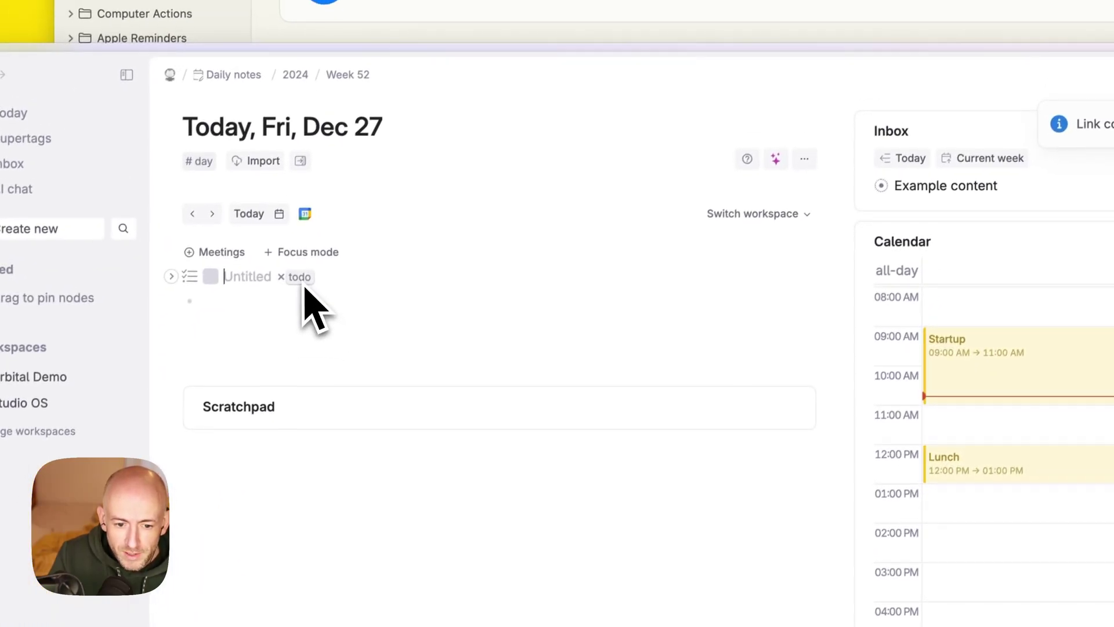
{"action": "mouse_move", "coordinate": [1106, 58]}
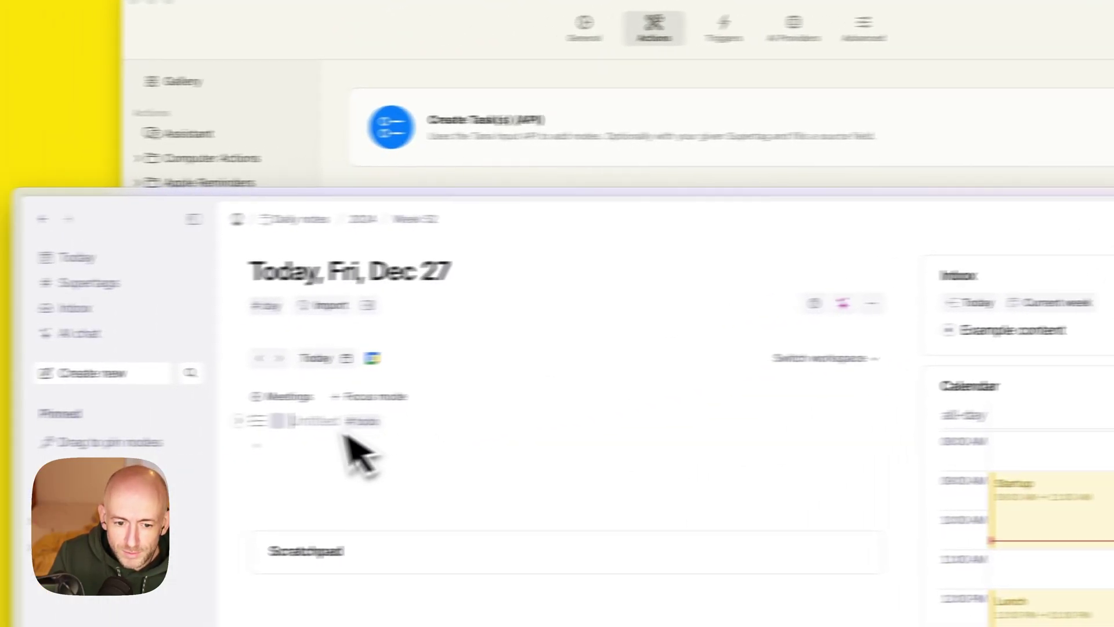
{"action": "left_click", "coordinate": [266, 181]}
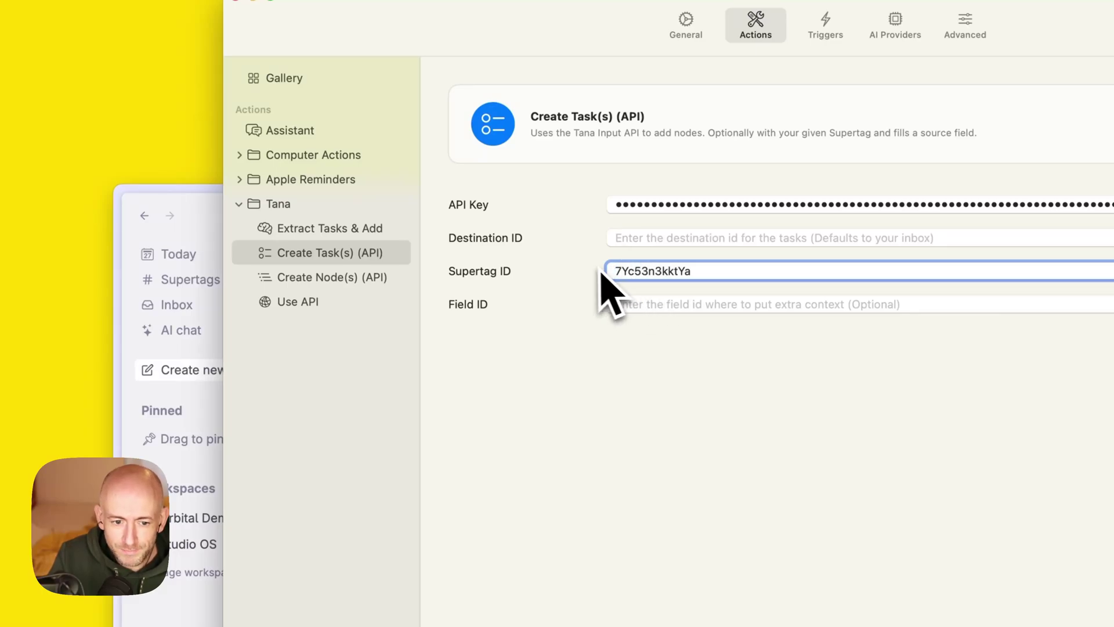
{"action": "left_click", "coordinate": [569, 554]}
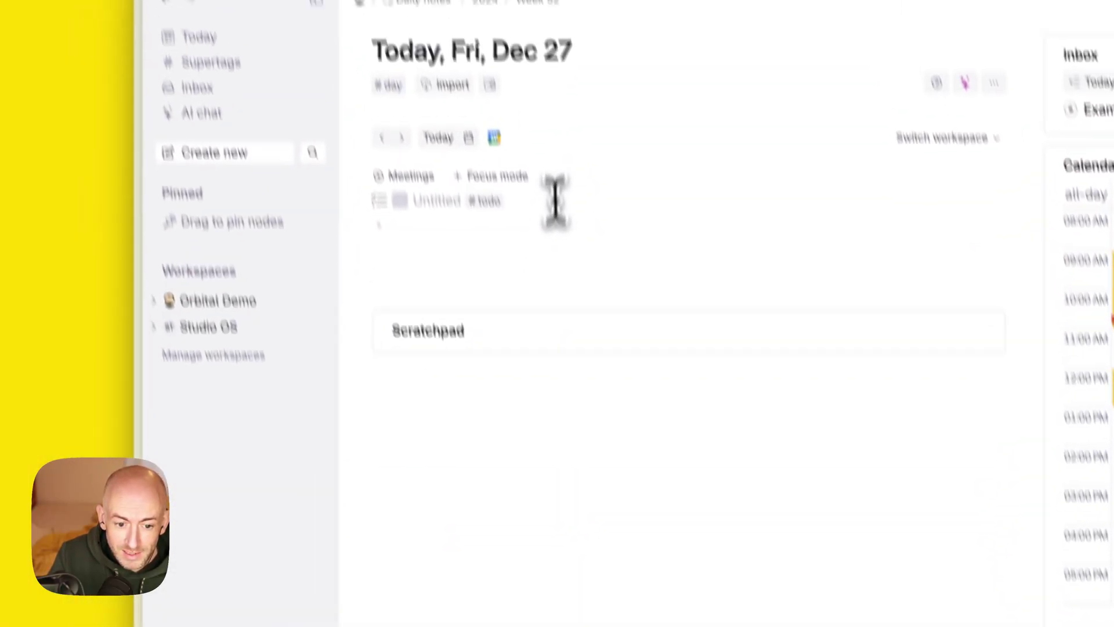
{"action": "key", "text": "super+shift+BackSpace"}
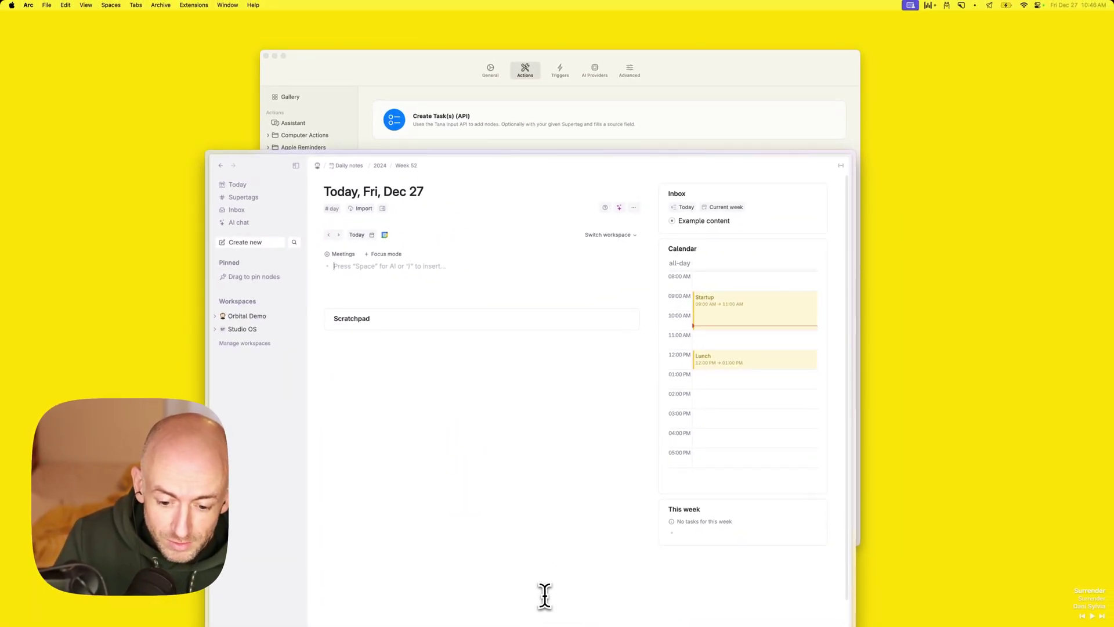
Have the voice assistant add a Pick up coffee task, then delete it and Example content from the Tana inbox.
{"action": "key", "text": "ctrl+s"}
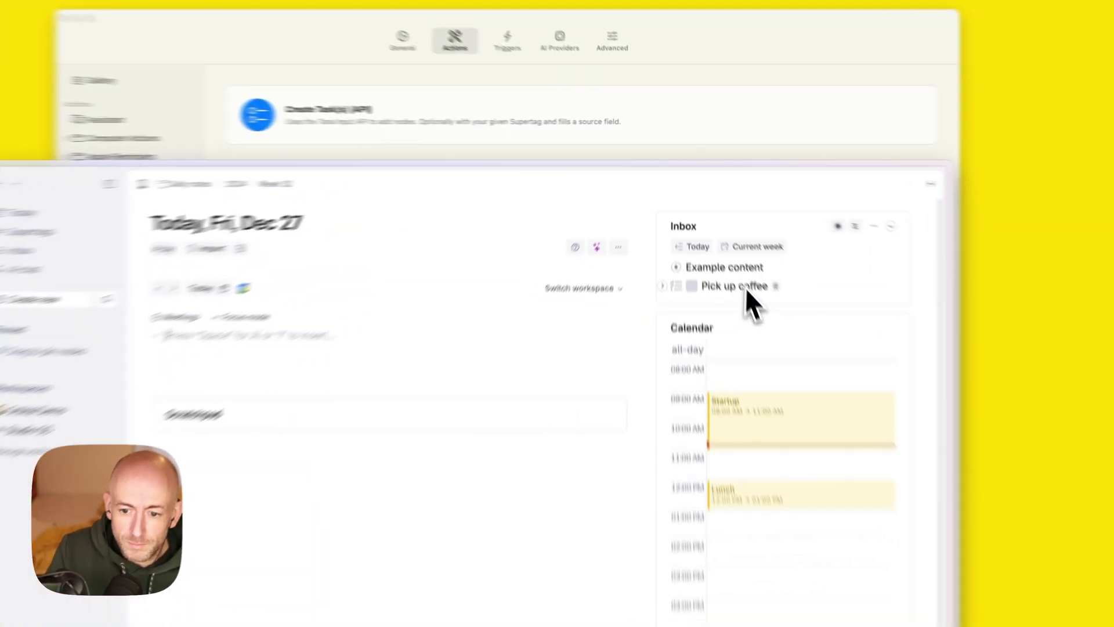
{"action": "left_click", "coordinate": [724, 235]}
{"action": "key", "text": "BackSpace"}
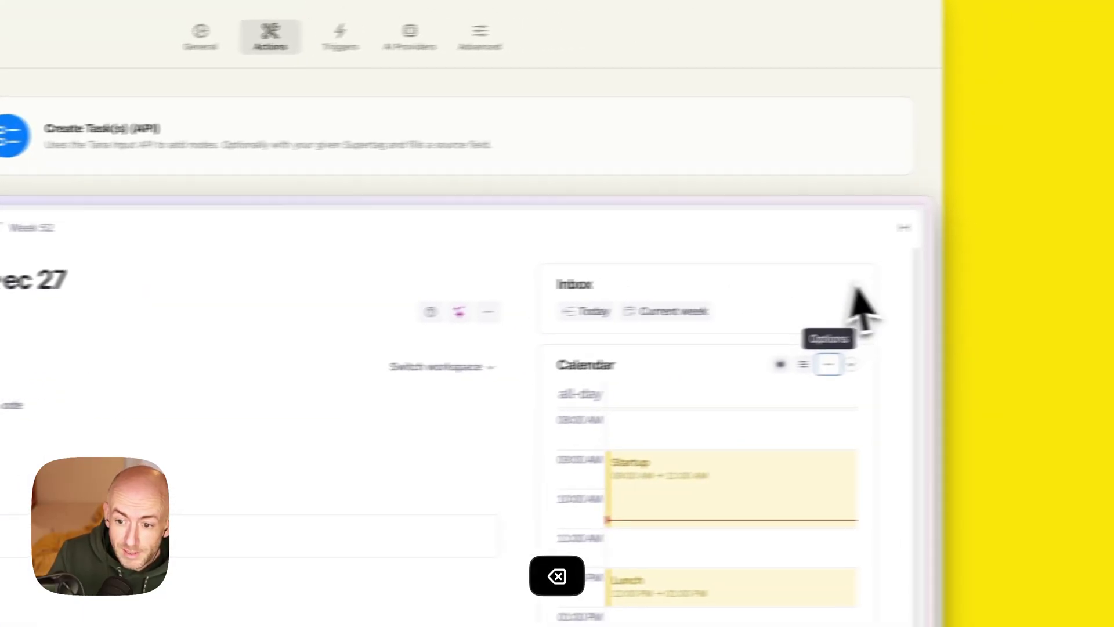
{"action": "left_click", "coordinate": [569, 346]}
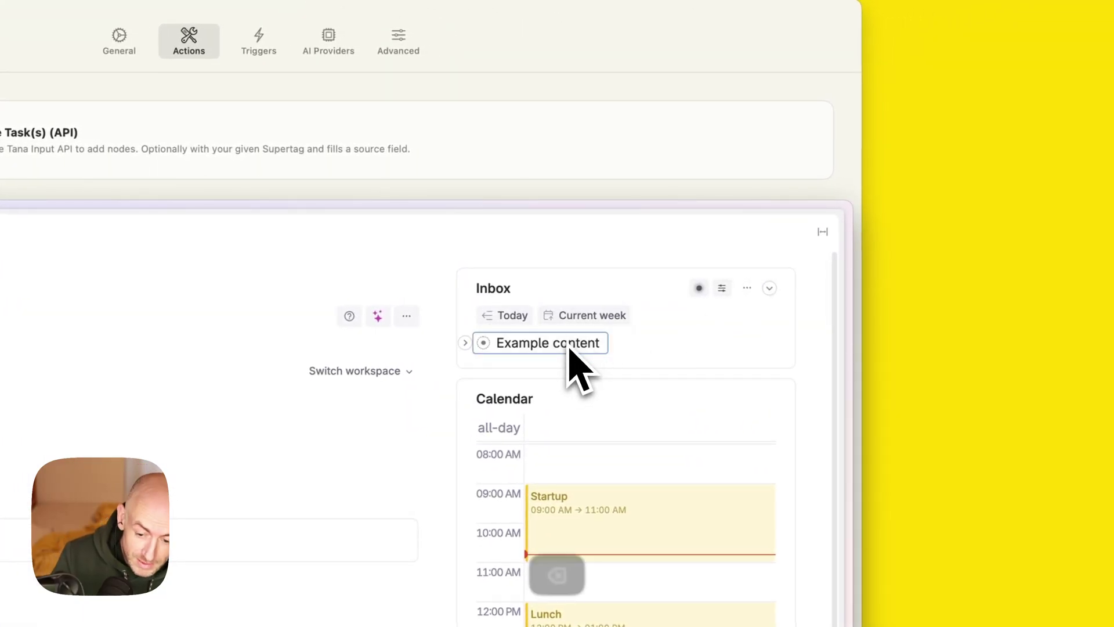
{"action": "key", "text": "BackSpace"}
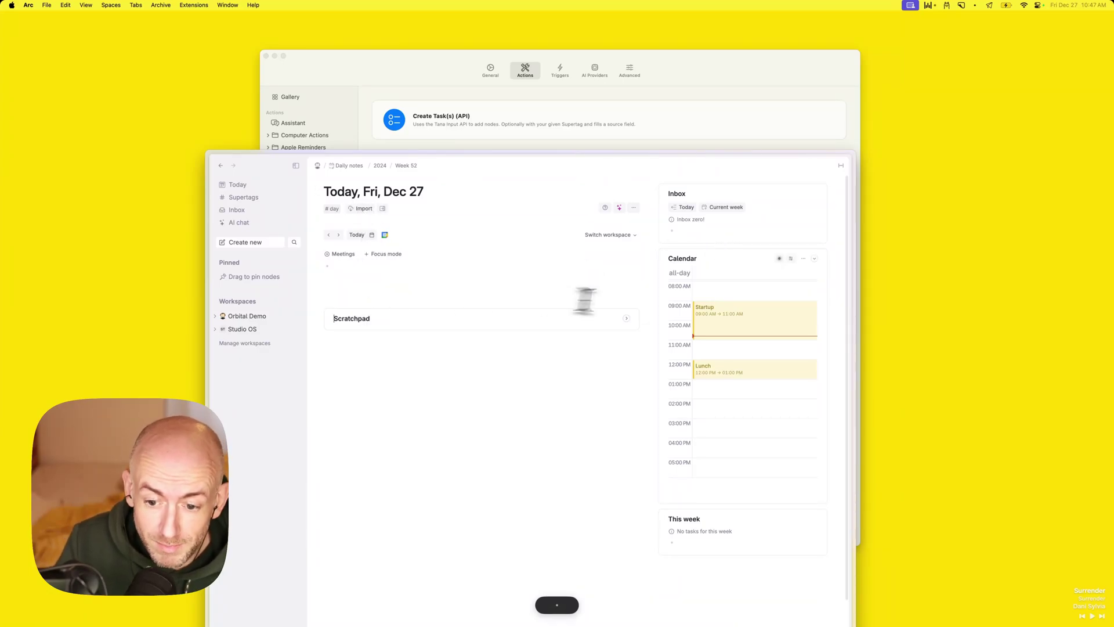
Insert the pinned Inbox AI Commands link from the clipboard history as a node on the Today page.
{"action": "left_click", "coordinate": [401, 278]}
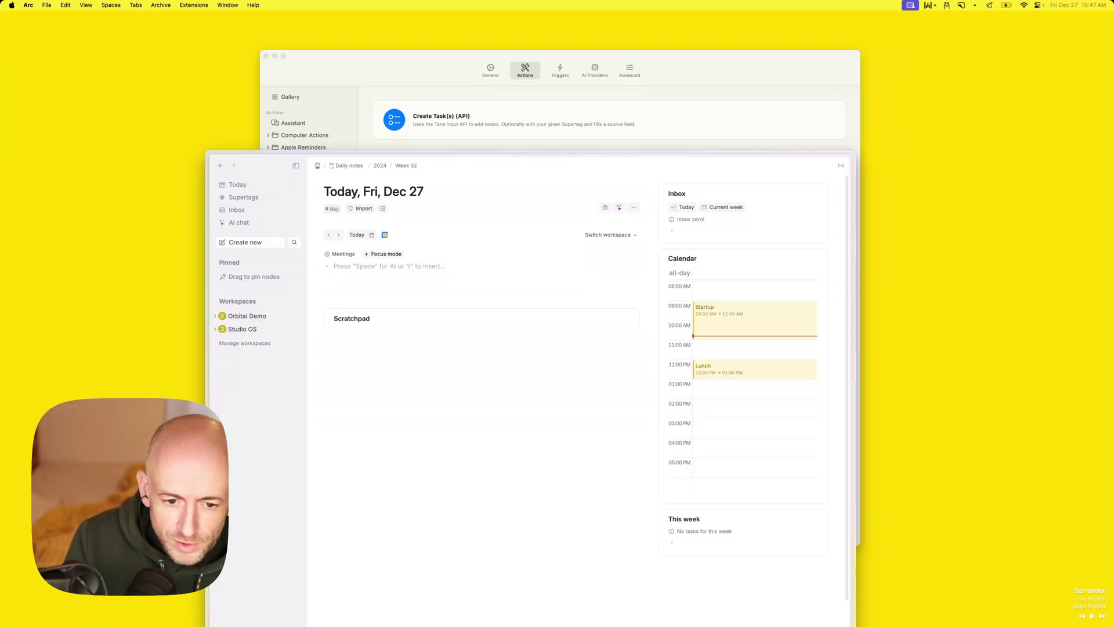
{"action": "key", "text": "super+space"}
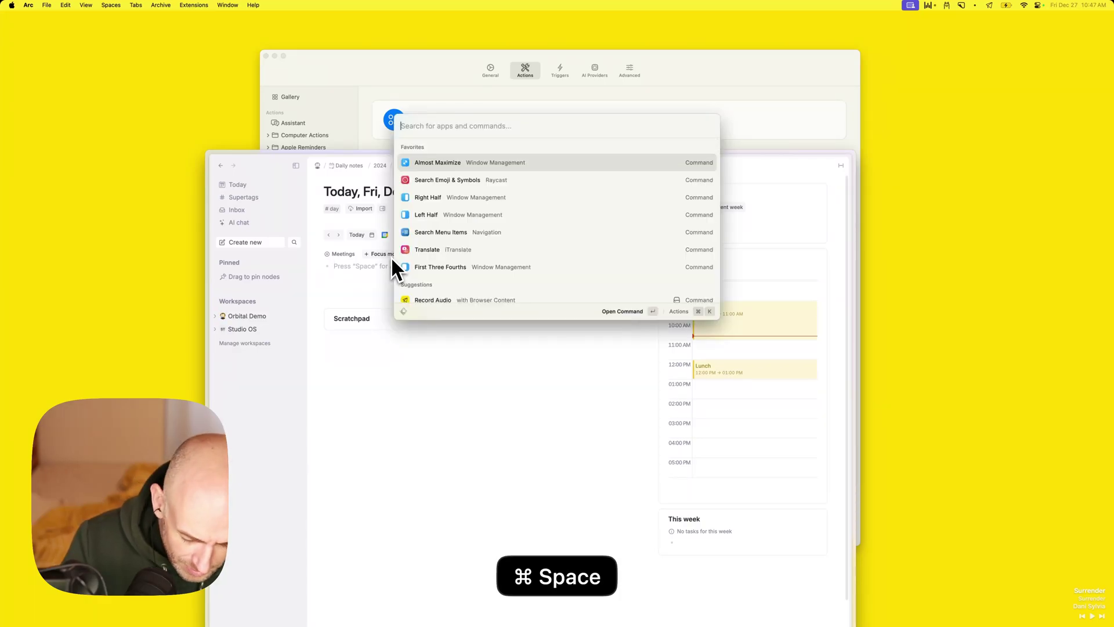
{"action": "type", "text": "clip"}
{"action": "key", "text": "Return"}
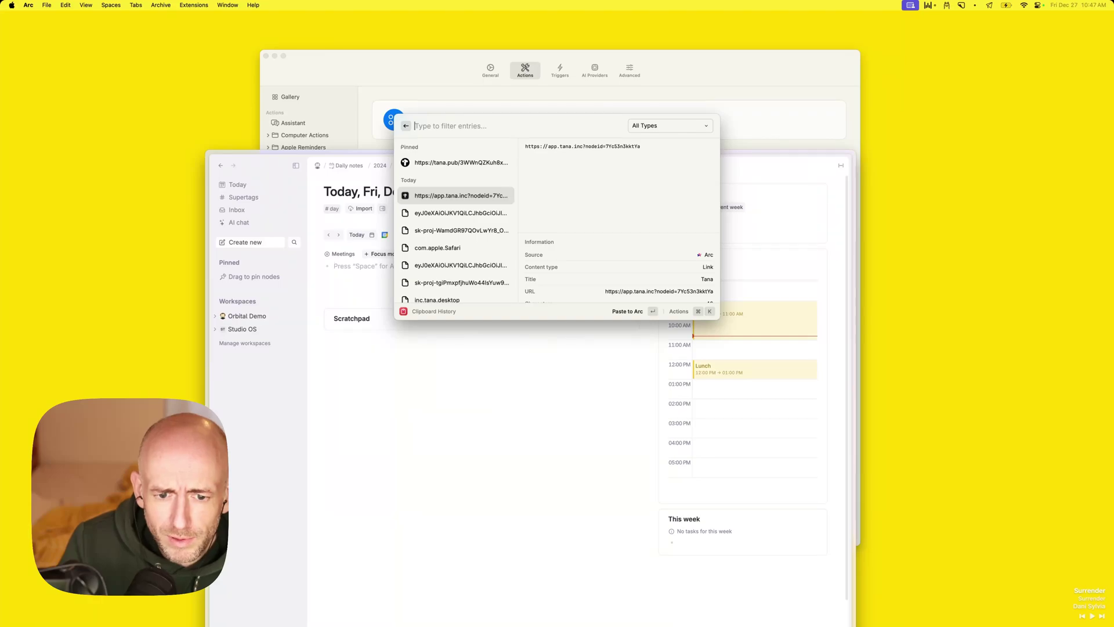
{"action": "key", "text": "Up"}
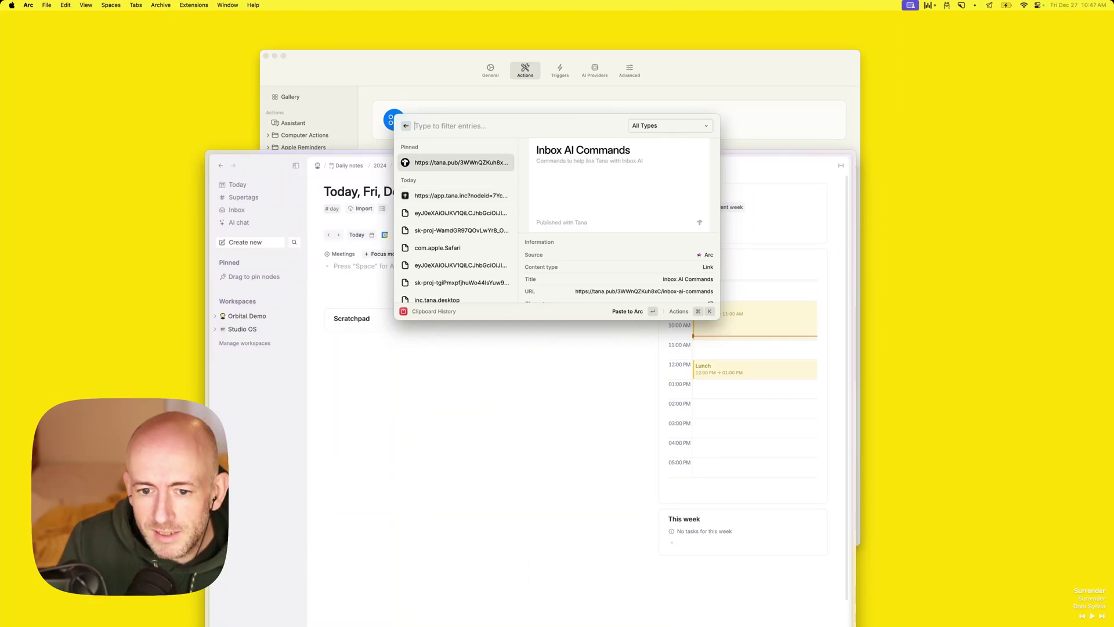
{"action": "key", "text": "Return"}
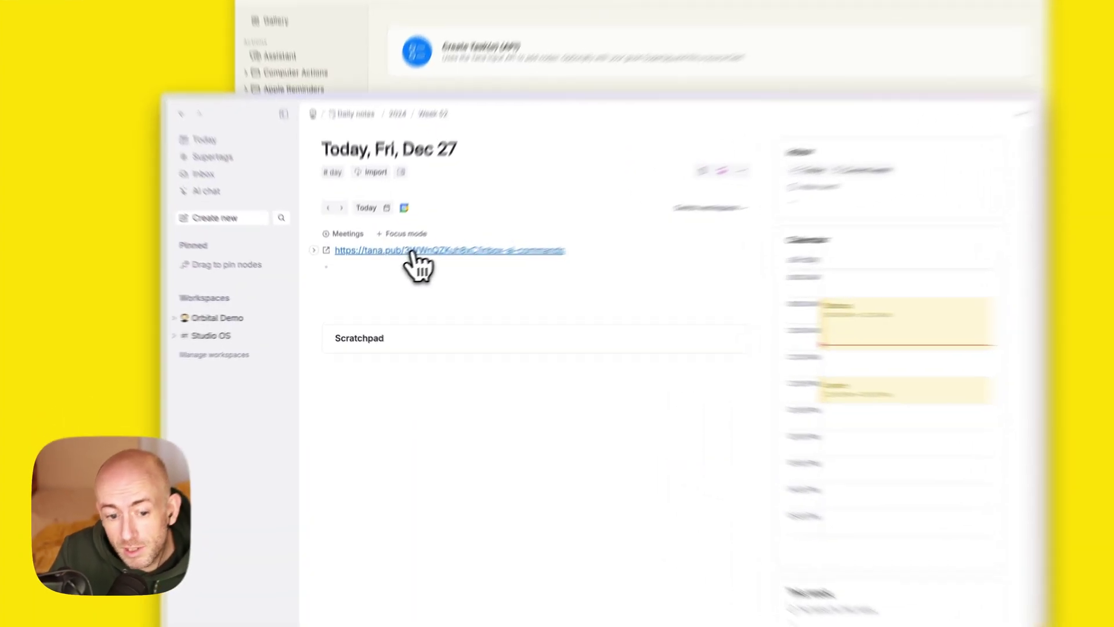
Open the Inbox AI Commands link, choose the browser for opening Tana links, and add the template to home.
{"action": "left_click", "coordinate": [414, 254]}
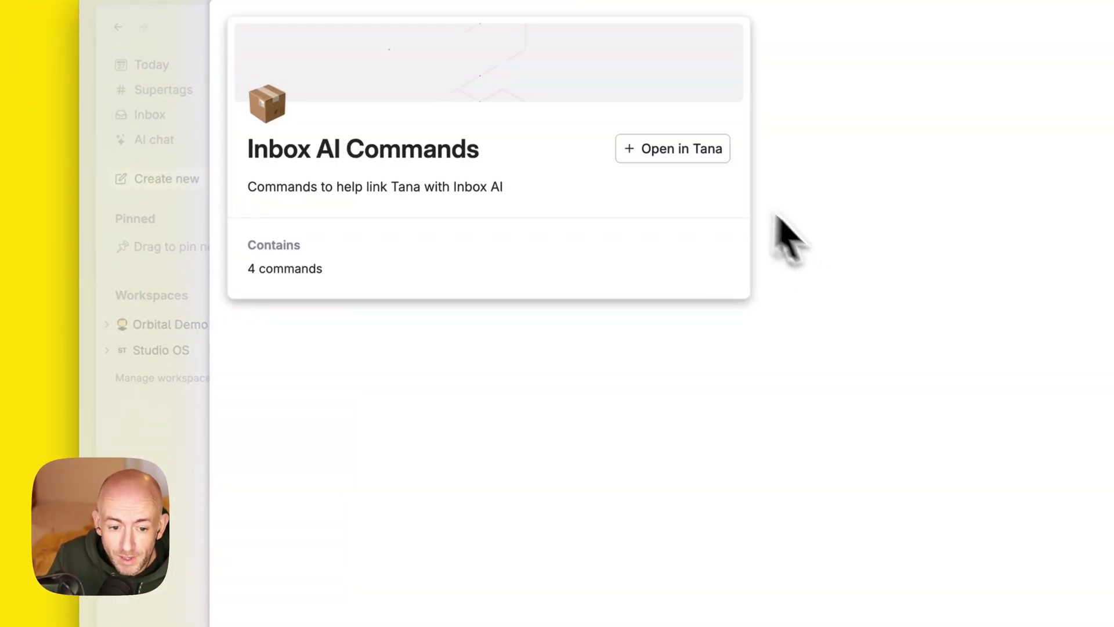
{"action": "left_click", "coordinate": [688, 152]}
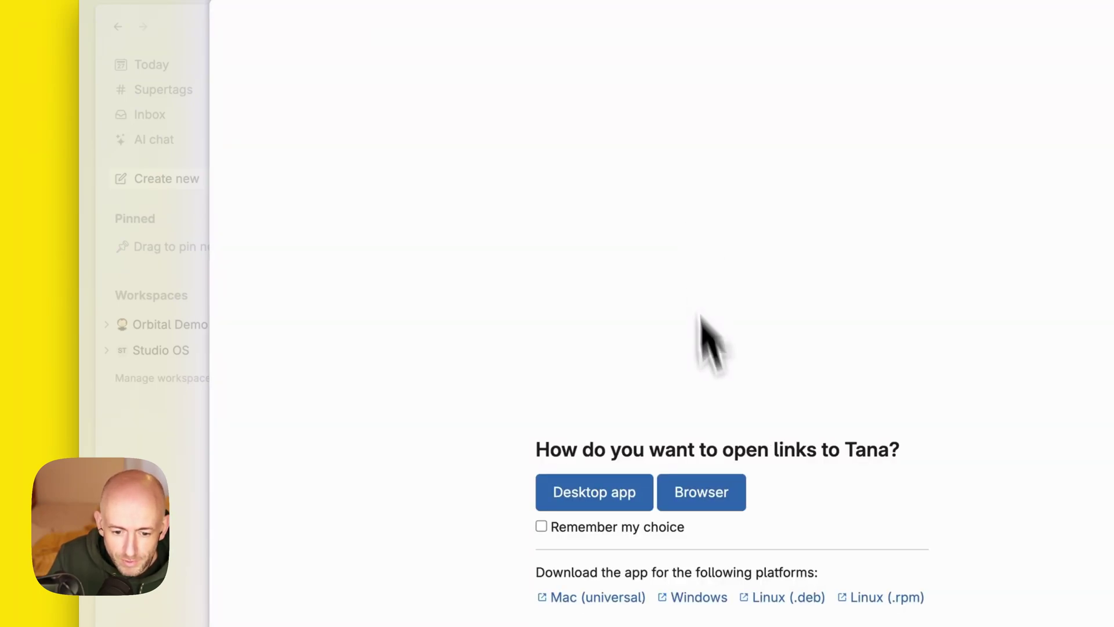
{"action": "left_click", "coordinate": [713, 507]}
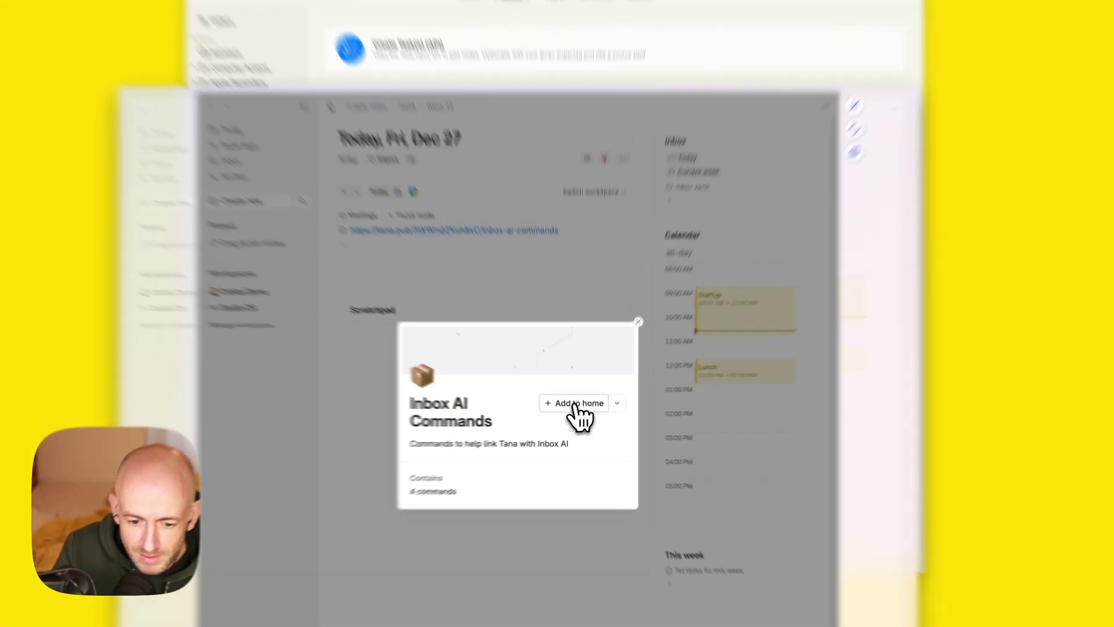
{"action": "left_click", "coordinate": [575, 405]}
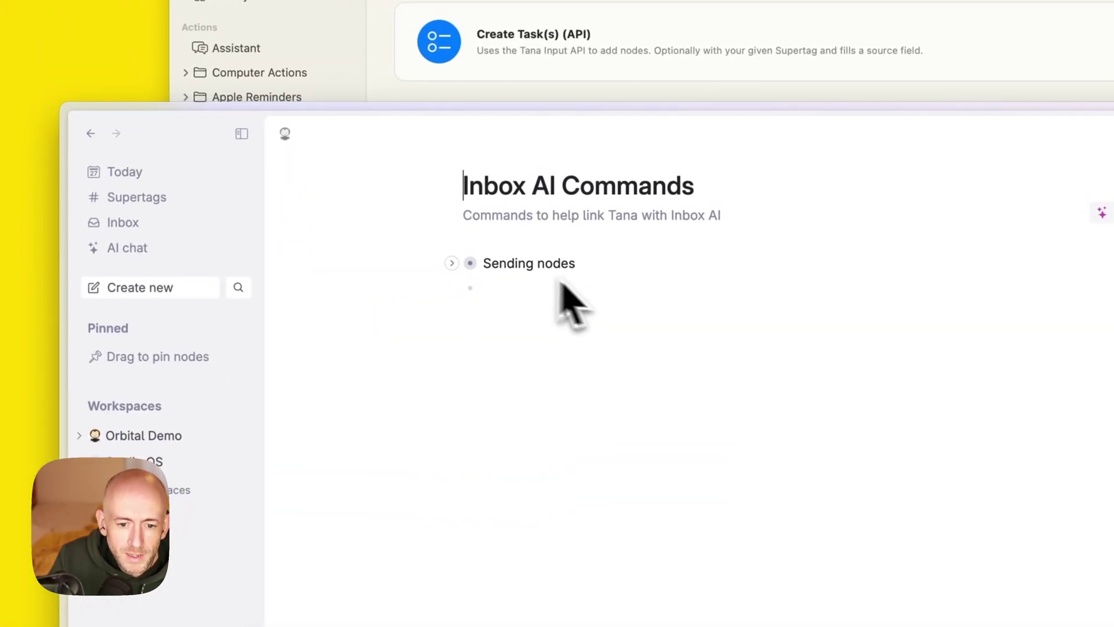
Expand Sending nodes and its Bundle Id list, and copy the Arc Browser id company.thebrowser.Browser.
{"action": "left_click", "coordinate": [452, 263]}
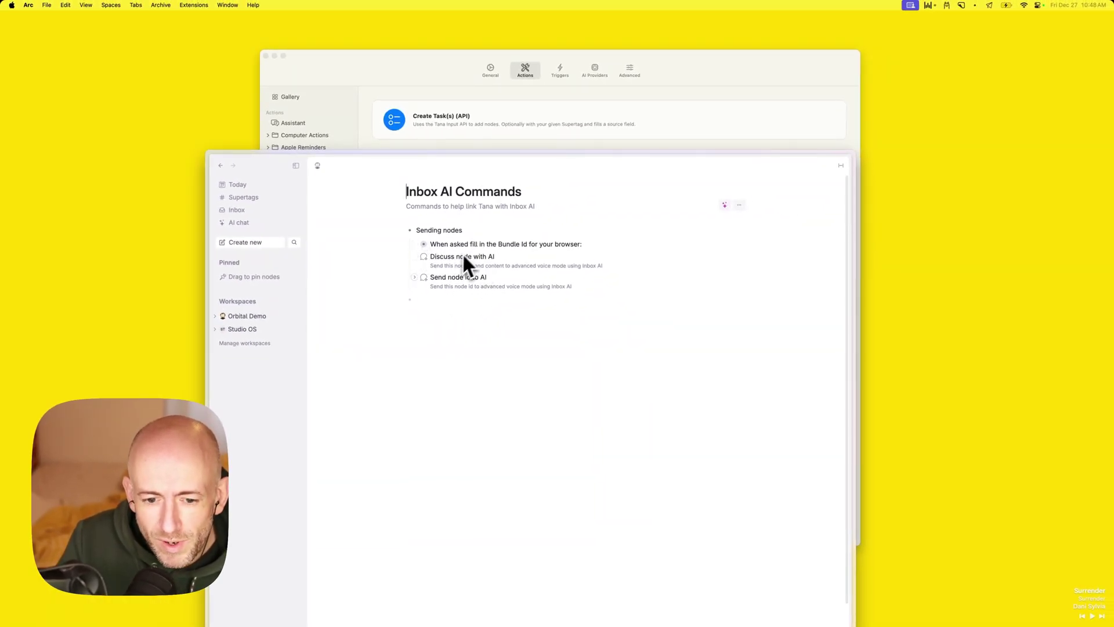
{"action": "left_click", "coordinate": [414, 245]}
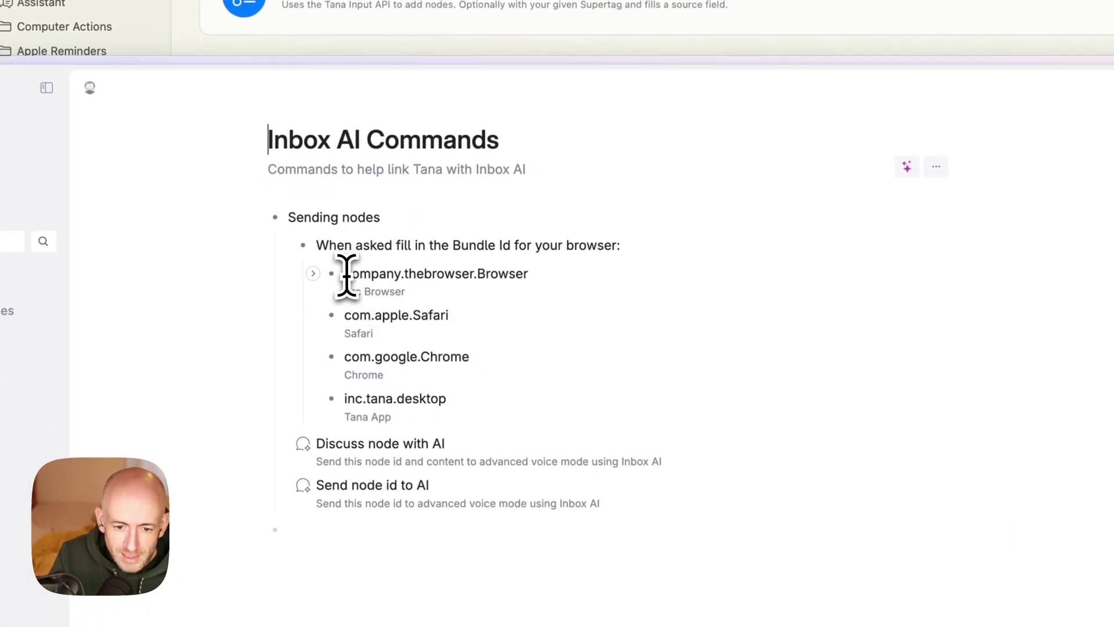
{"action": "left_click_drag", "start_coordinate": [346, 275], "coordinate": [529, 274]}
{"action": "key", "text": "super+c"}
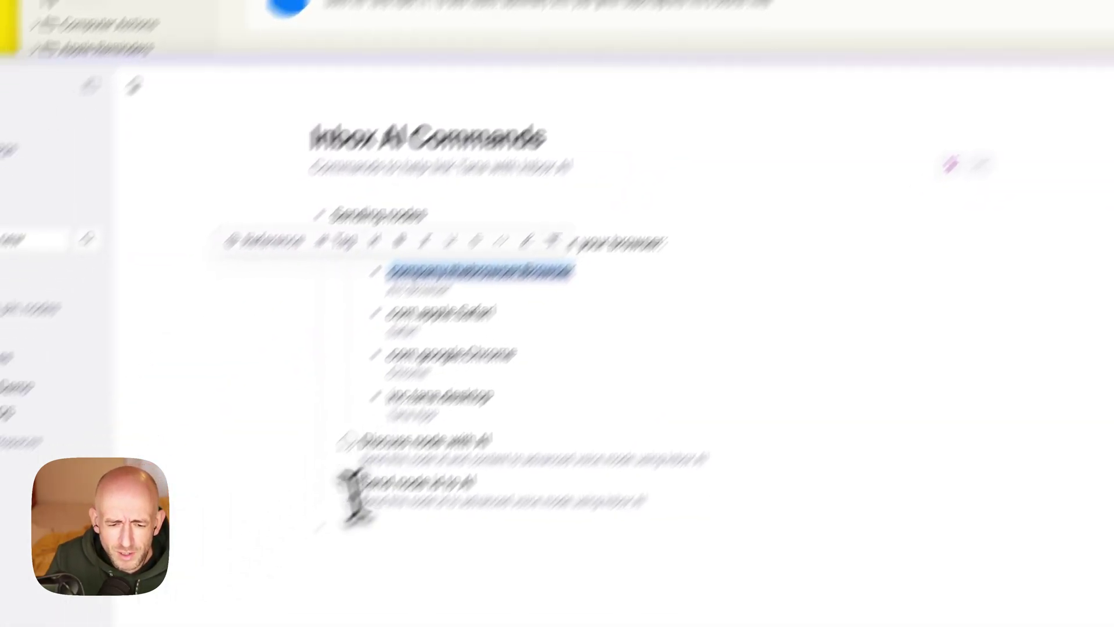
Run Send node id to AI, fill in company.thebrowser.Browser as the BrowserBundleId value, and close the settings.
{"action": "left_click", "coordinate": [338, 551]}
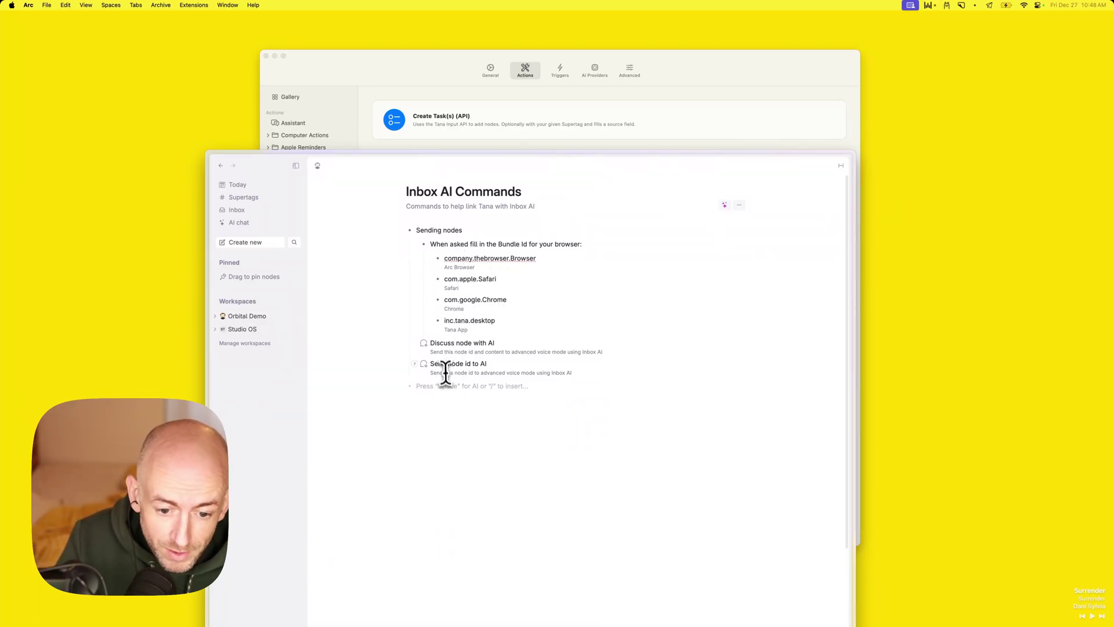
{"action": "key", "text": "super+k"}
{"action": "type", "text": "send"}
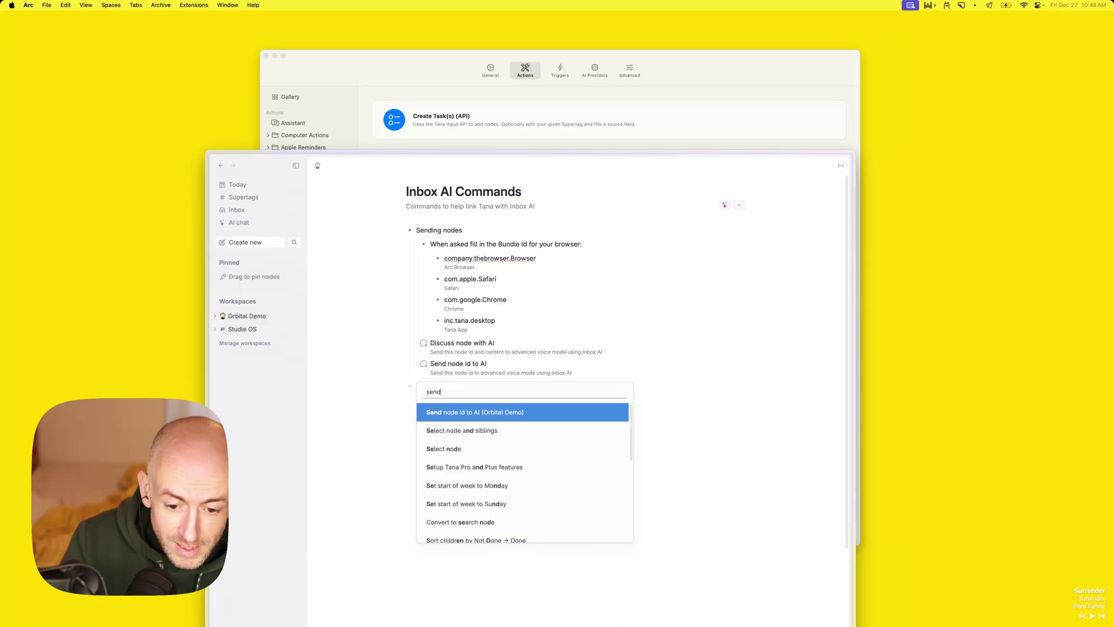
{"action": "key", "text": "Return"}
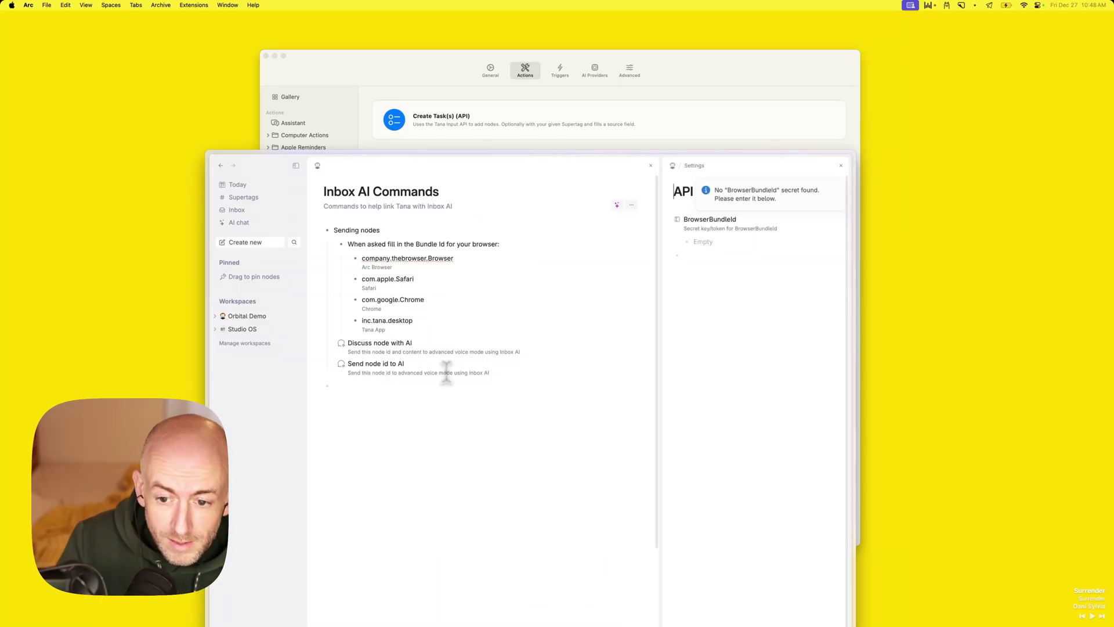
{"action": "left_click", "coordinate": [707, 240]}
{"action": "key", "text": "super+v"}
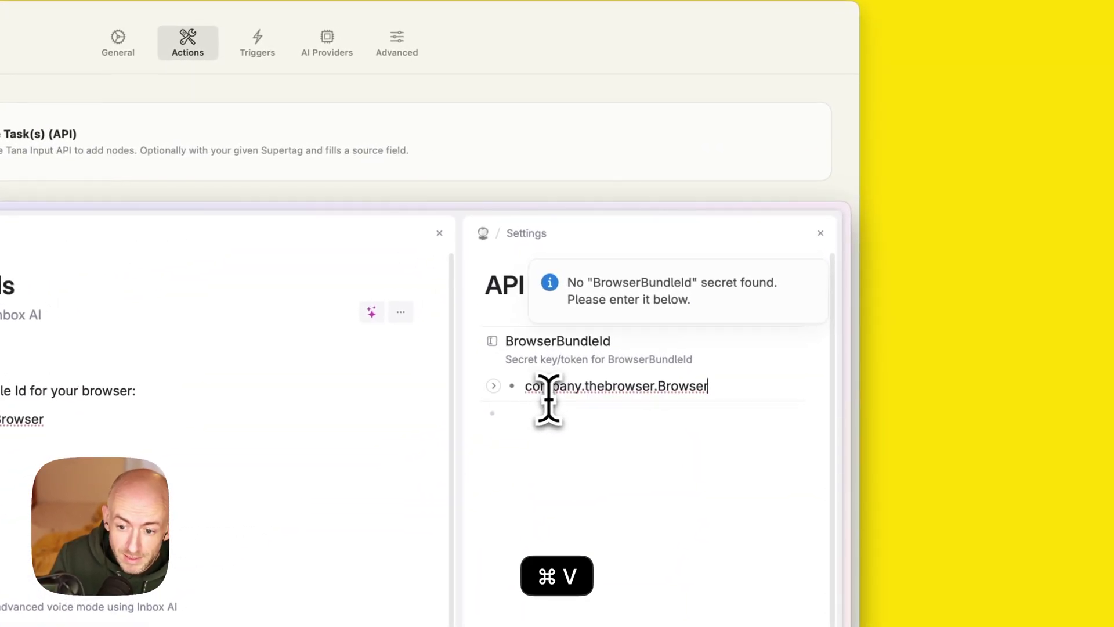
{"action": "left_click", "coordinate": [821, 233]}
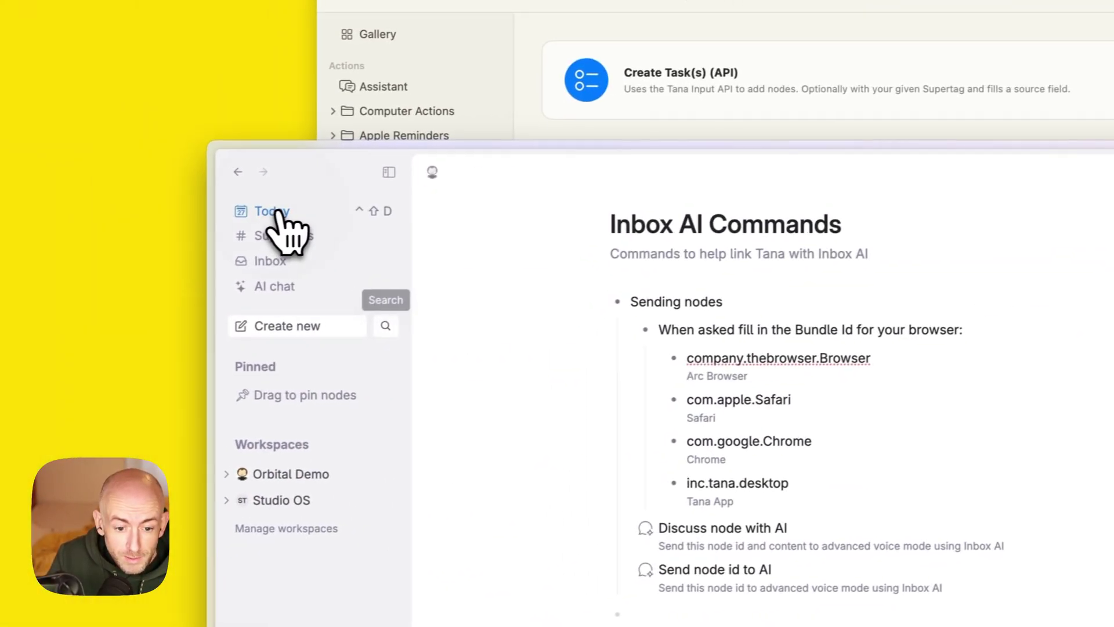
Return to the Today page and delete the Inbox AI Commands link node.
{"action": "left_click", "coordinate": [273, 214]}
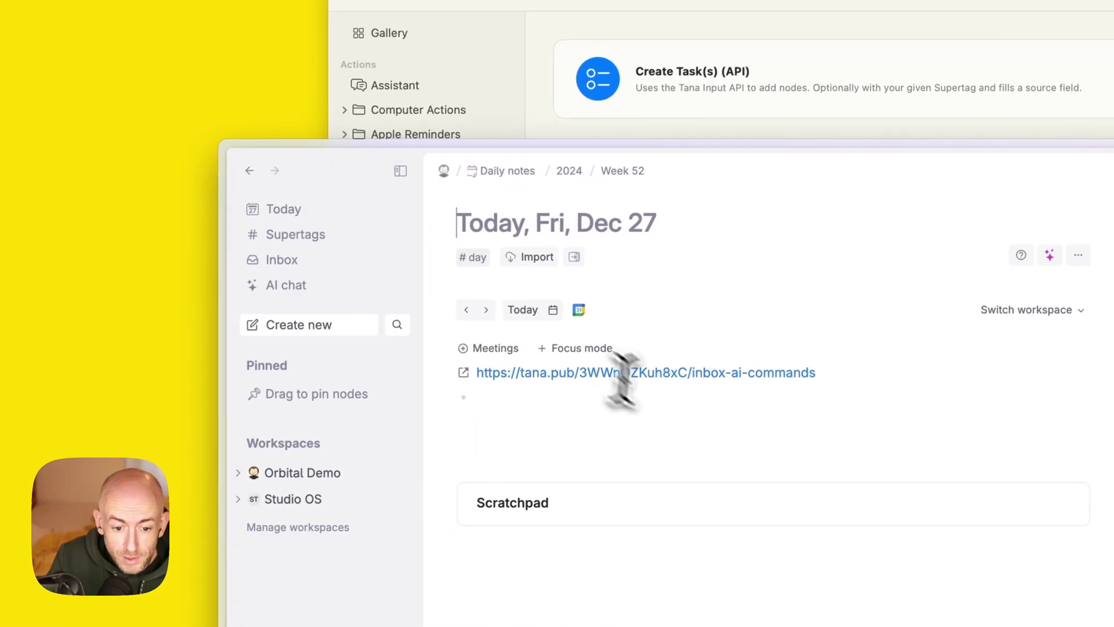
{"action": "left_click", "coordinate": [623, 378]}
{"action": "key", "text": "super+shift+BackSpace"}
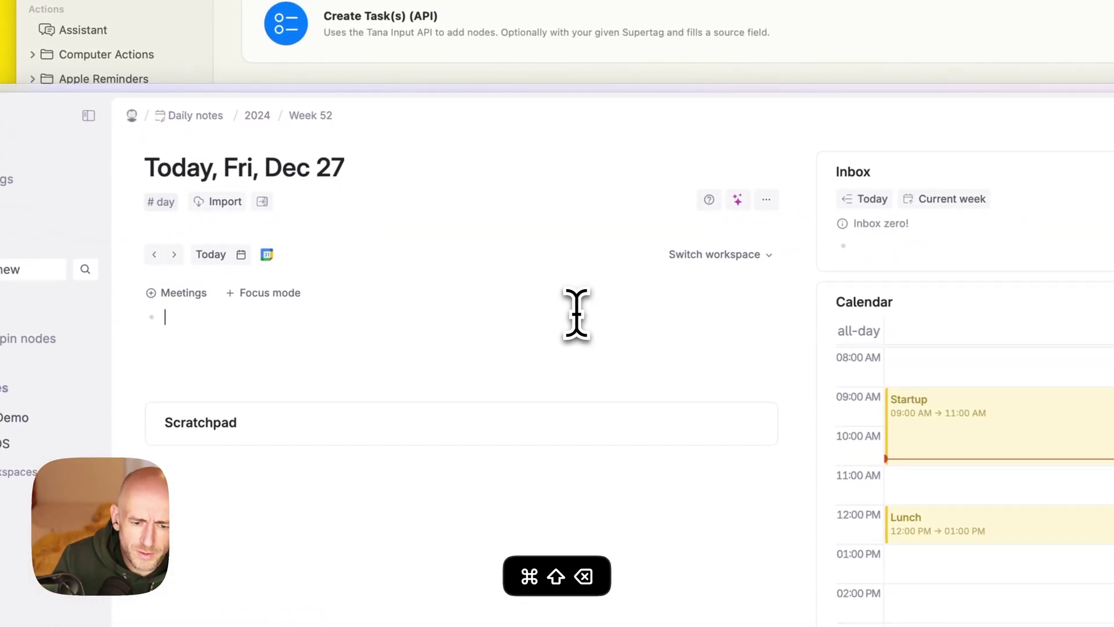
Create a node named My day on the Today page and tag it #journal-entry.
{"action": "key", "text": "BackSpace"}
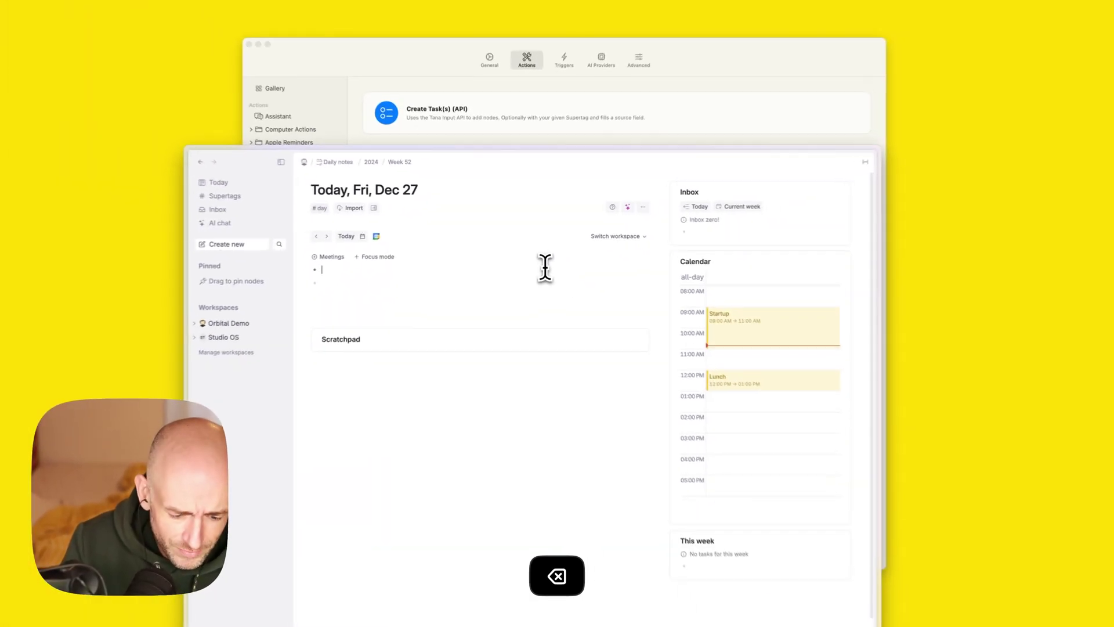
{"action": "type", "text": "#jour"}
{"action": "key", "text": "Return"}
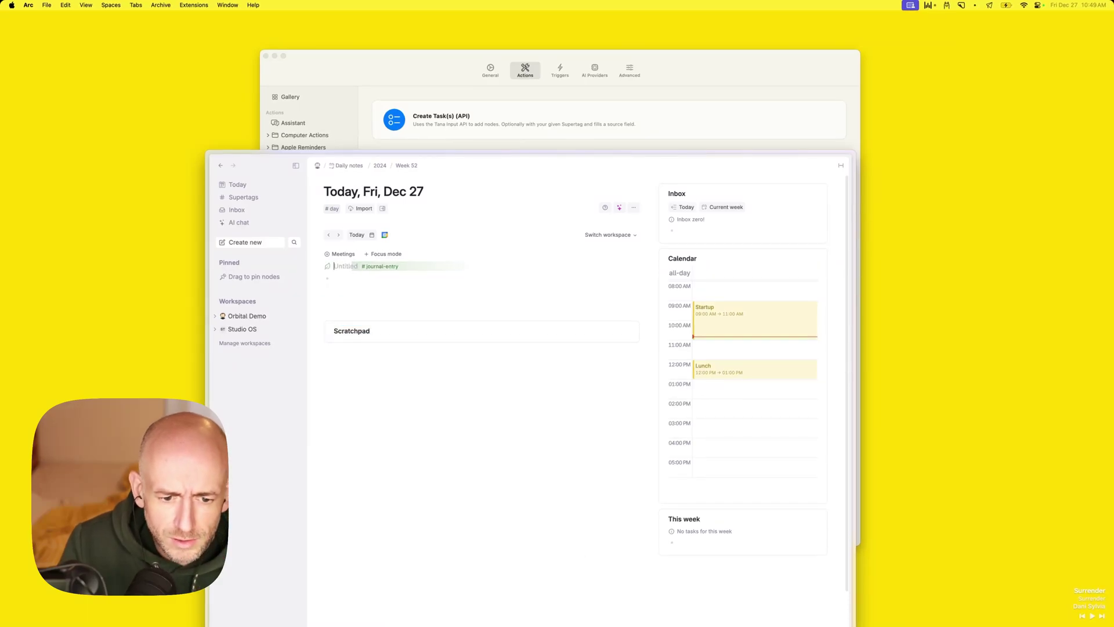
{"action": "type", "text": "My day"}
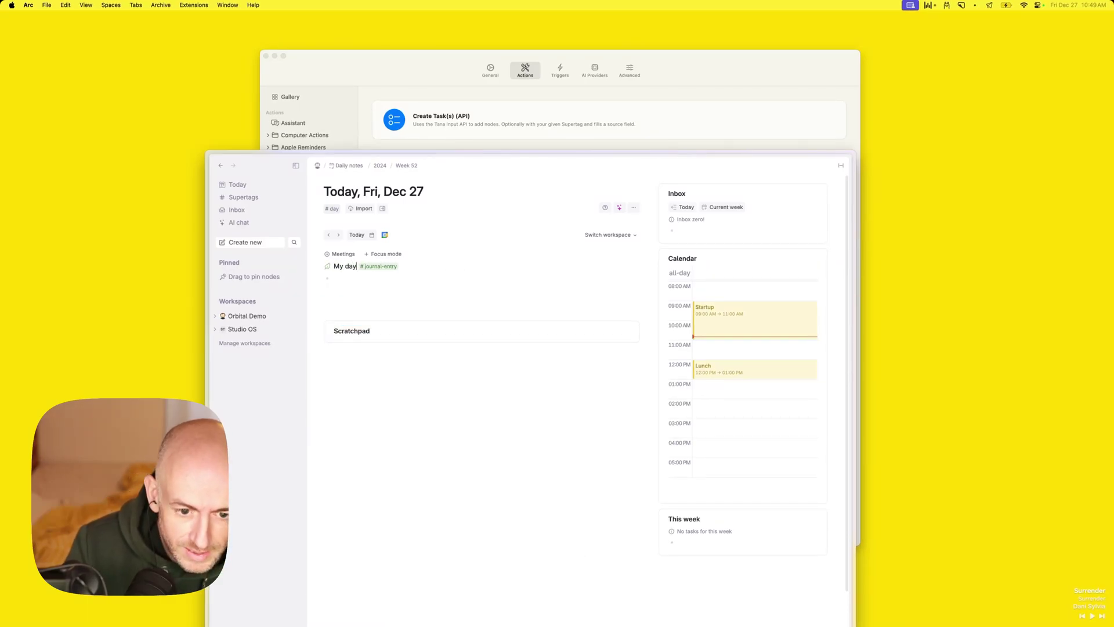
Add a child node starting "I woke up early and" under My day and have AI complete the text.
{"action": "key", "text": "Down"}
{"action": "key", "text": "Tab"}
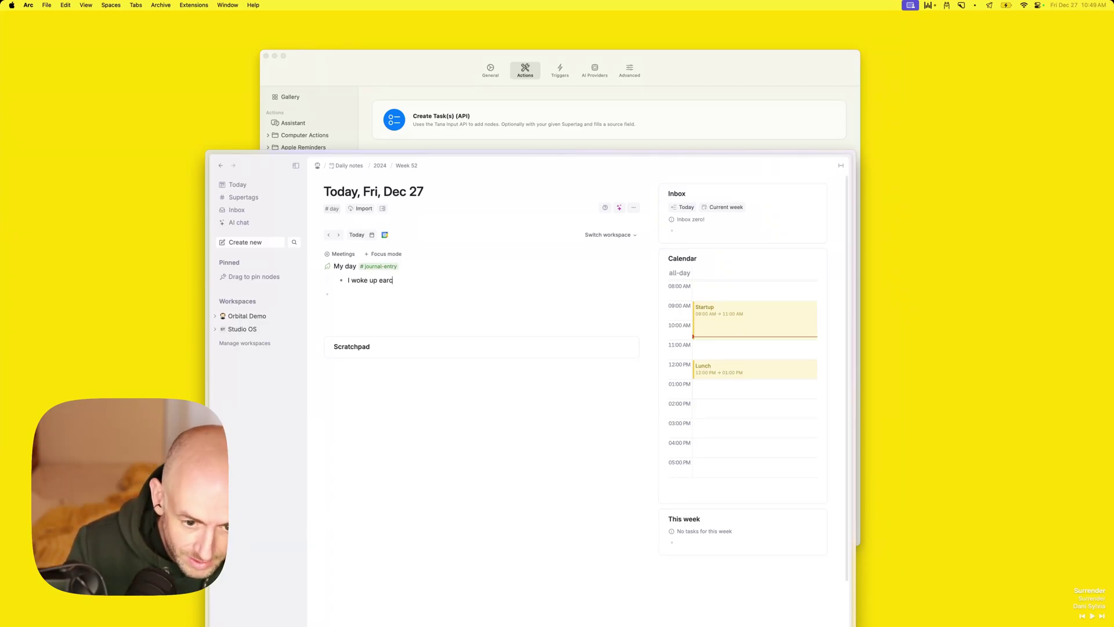
{"action": "key", "text": "BackSpace"}
{"action": "type", "text": "ly and"}
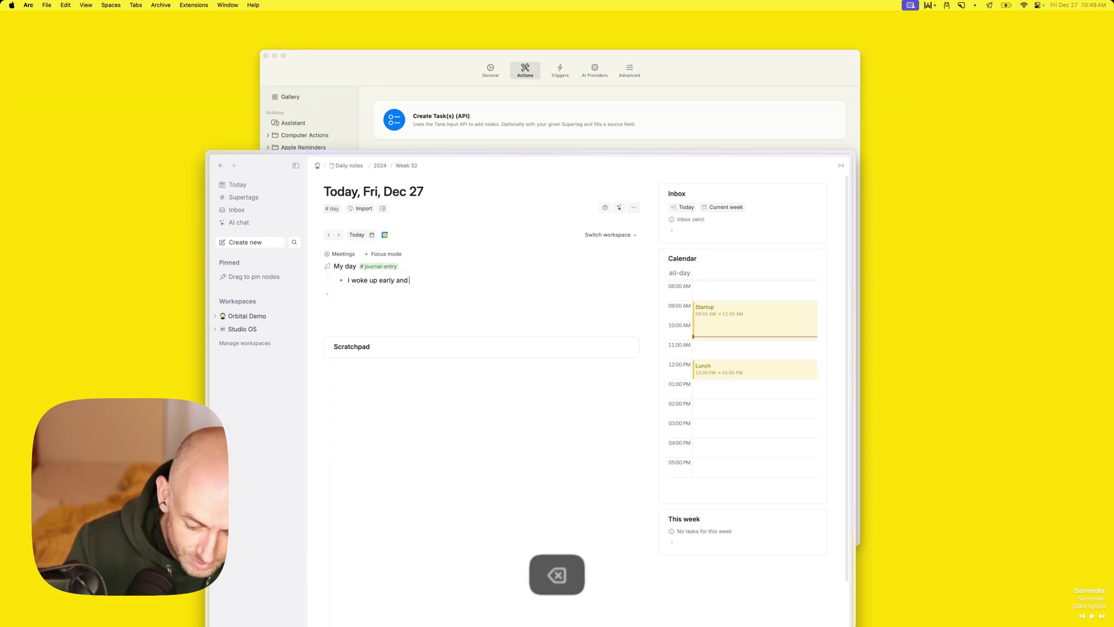
{"action": "key", "text": "shift+space"}
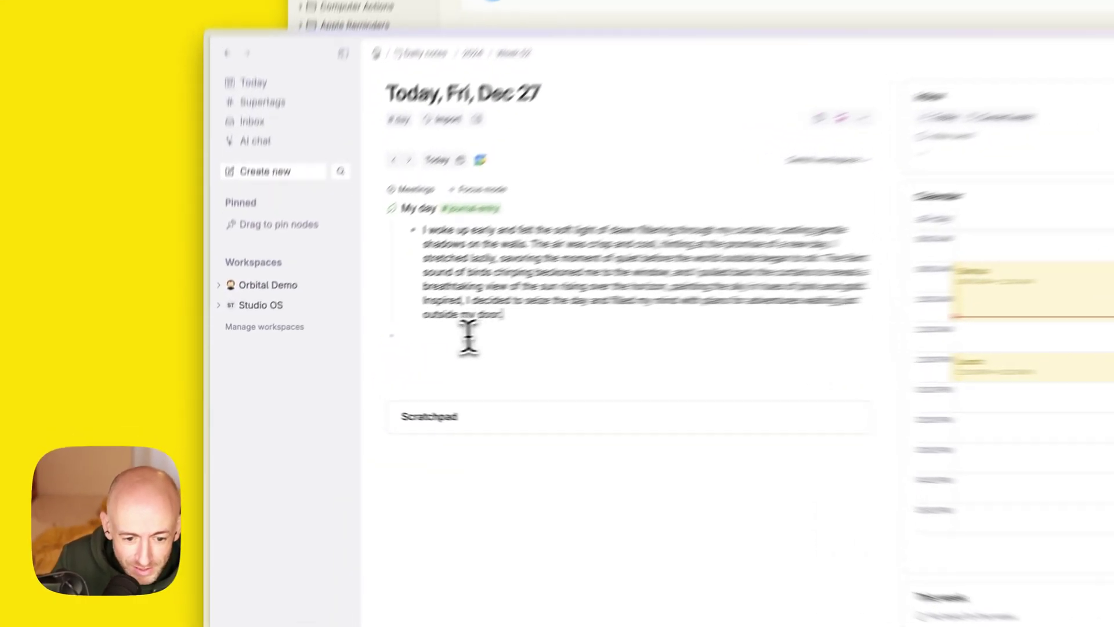
Run Discuss node with AI on the My day entry and have the voice assistant add journaling questions beneath it.
{"action": "left_click", "coordinate": [363, 355]}
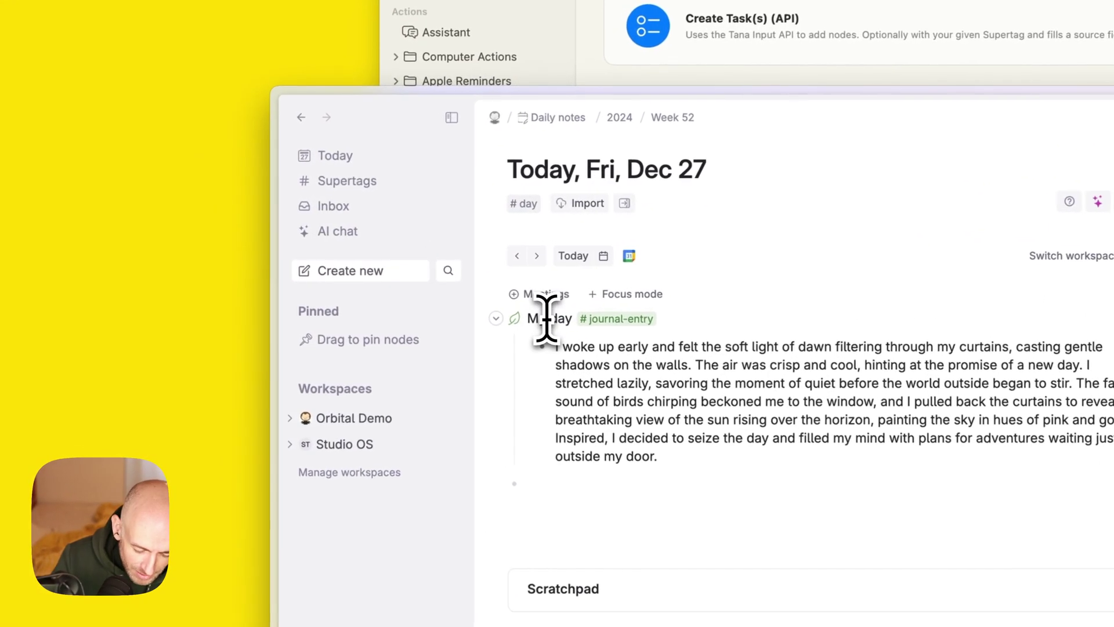
{"action": "key", "text": "super+k"}
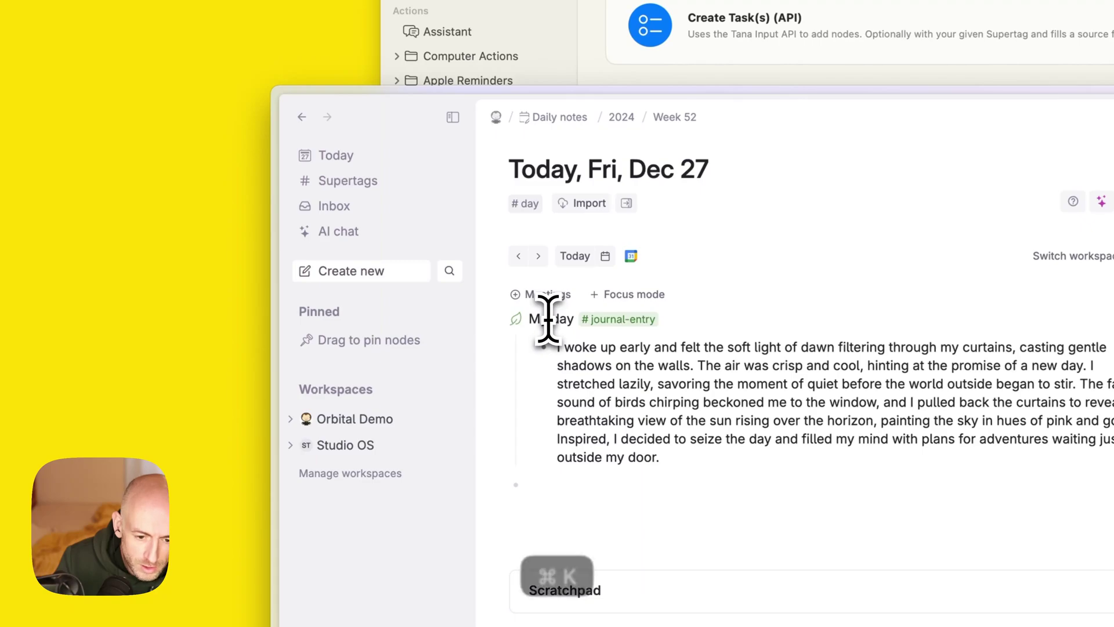
{"action": "type", "text": "disc"}
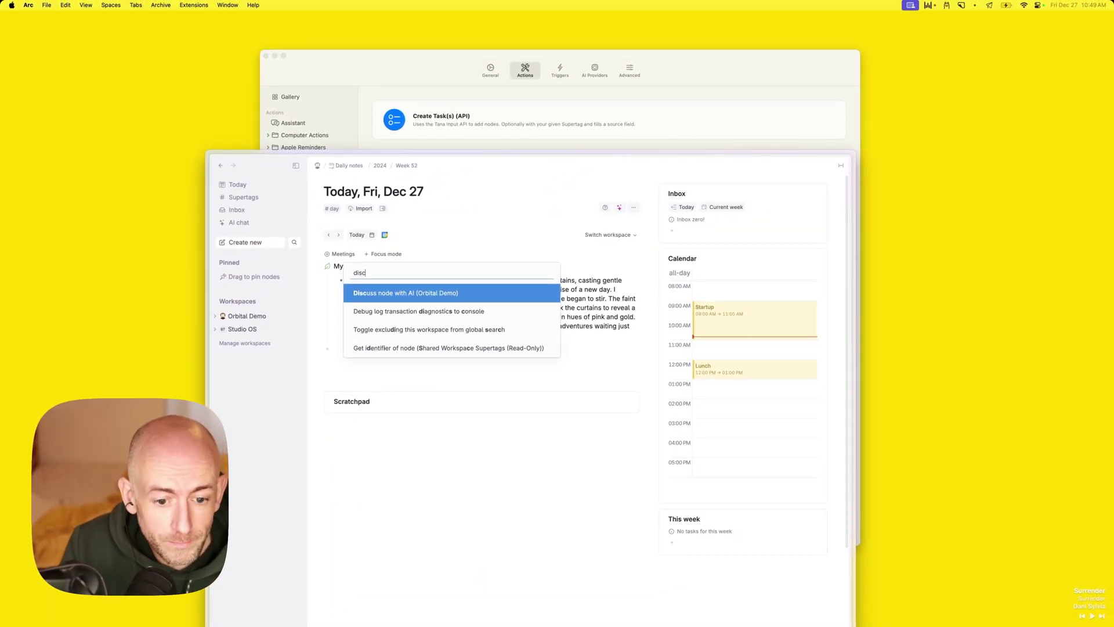
{"action": "key", "text": "Return"}
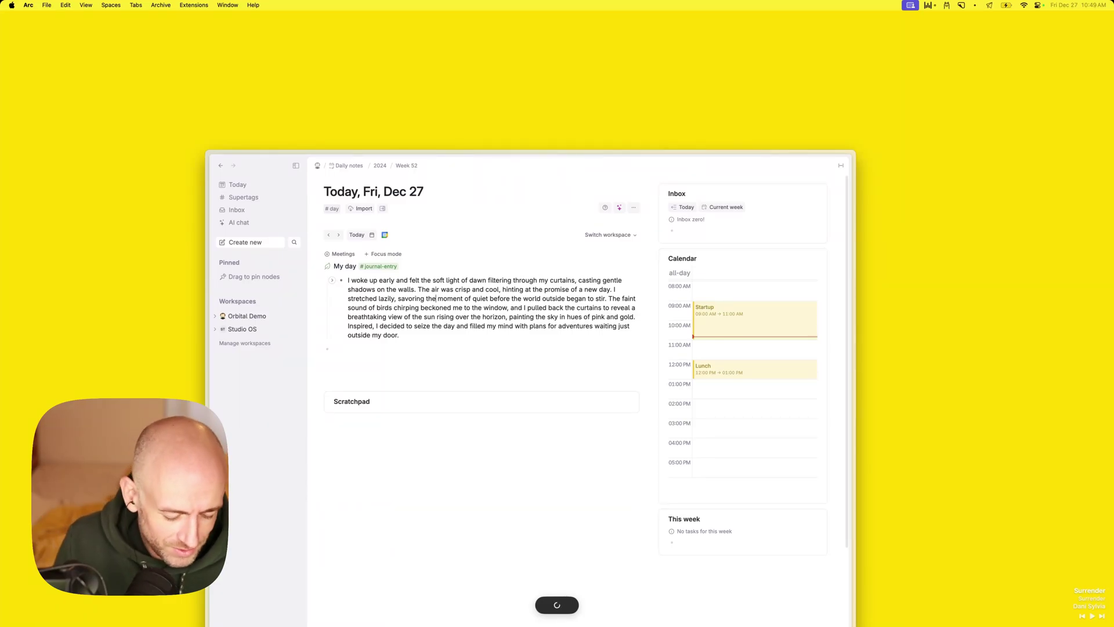
{"action": "key", "text": "ctrl+s"}
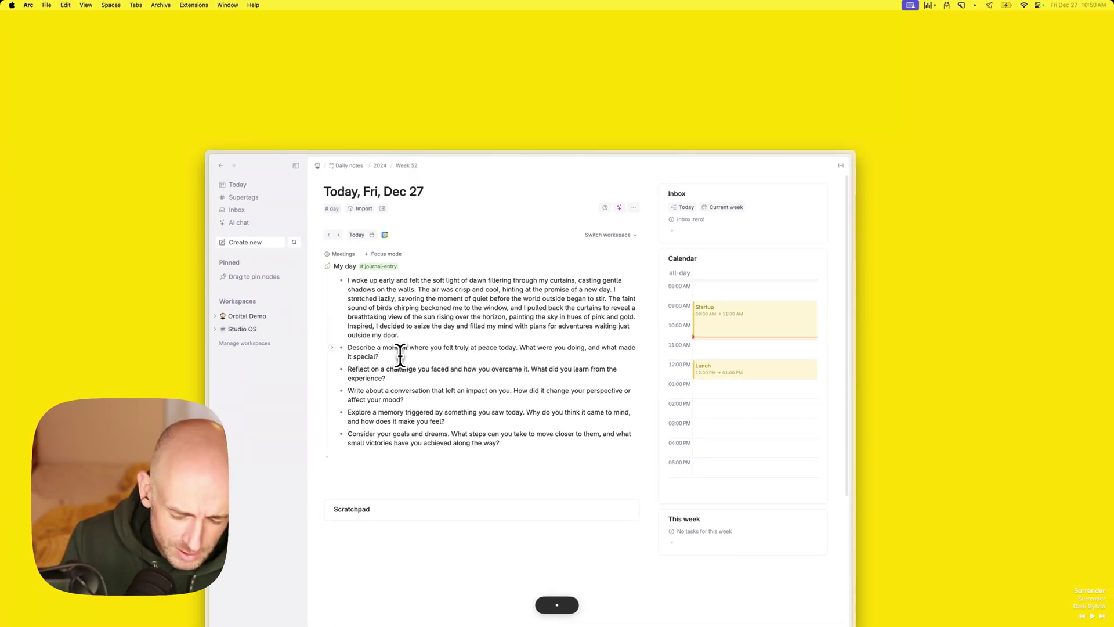
Answer the question about a moment of feeling truly at peace with a child node reading "It was my coffee".
{"action": "key", "text": "Return"}
{"action": "type", "text": "It wa"}
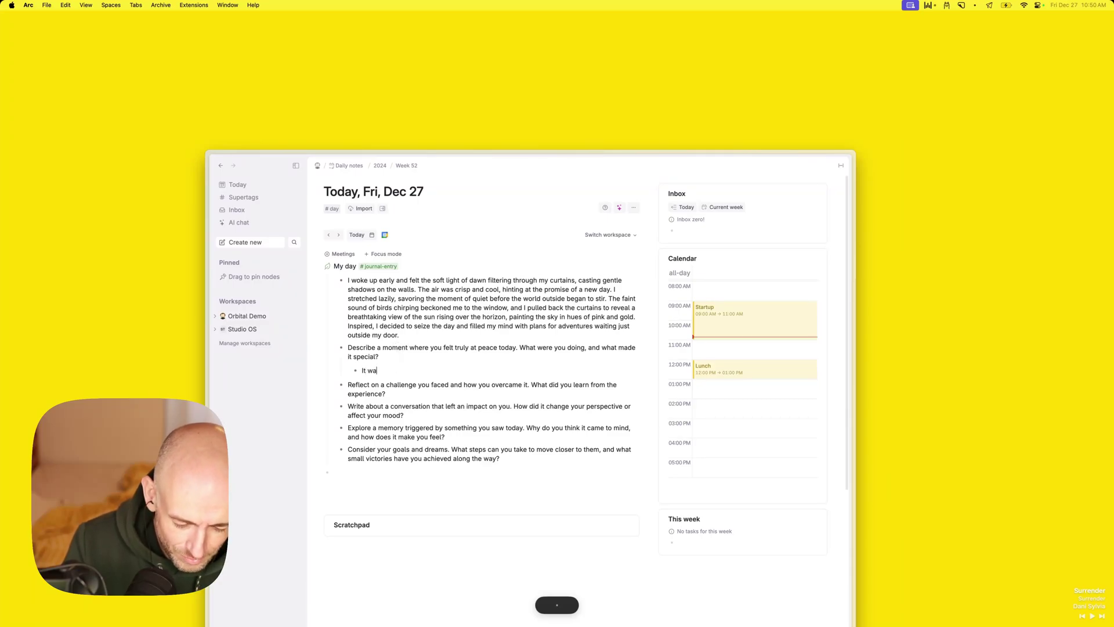
{"action": "type", "text": "s my coffee"}
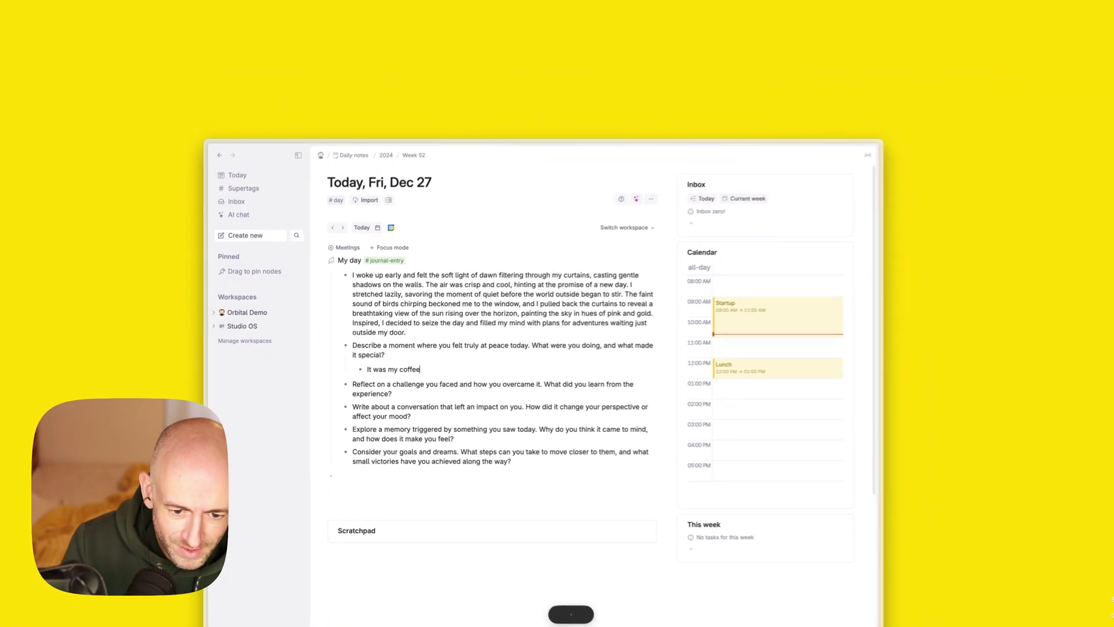
Try to run Discuss node with AI on the question about feeling truly at peace and talk to the voice assistant about it.
{"action": "key", "text": "Up"}
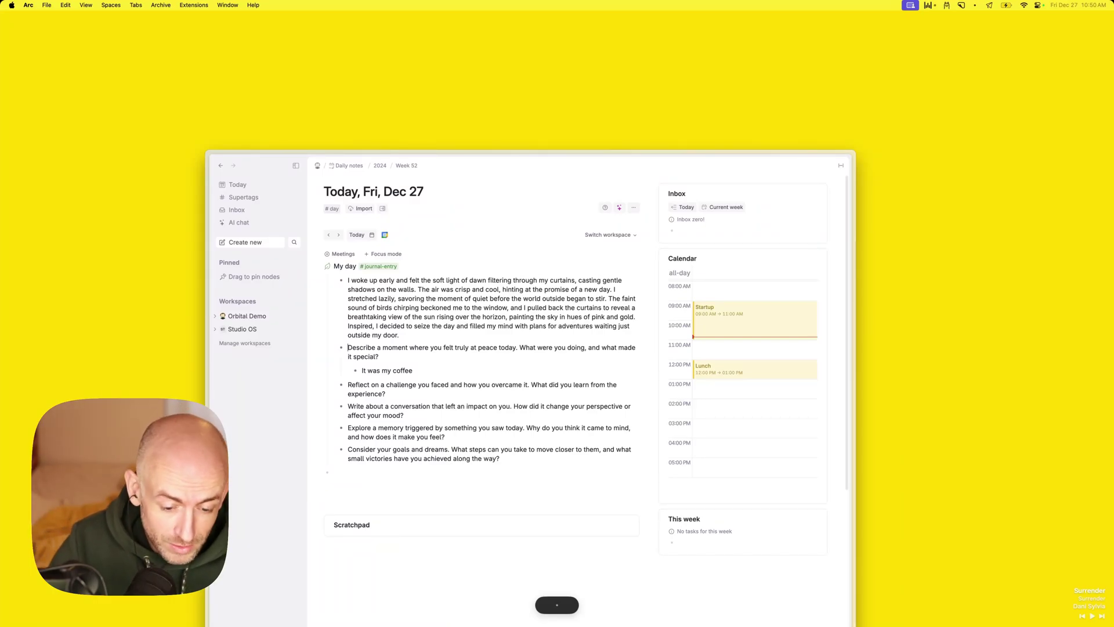
{"action": "key", "text": "super+k"}
{"action": "type", "text": "m"}
{"action": "key", "text": "BackSpace"}
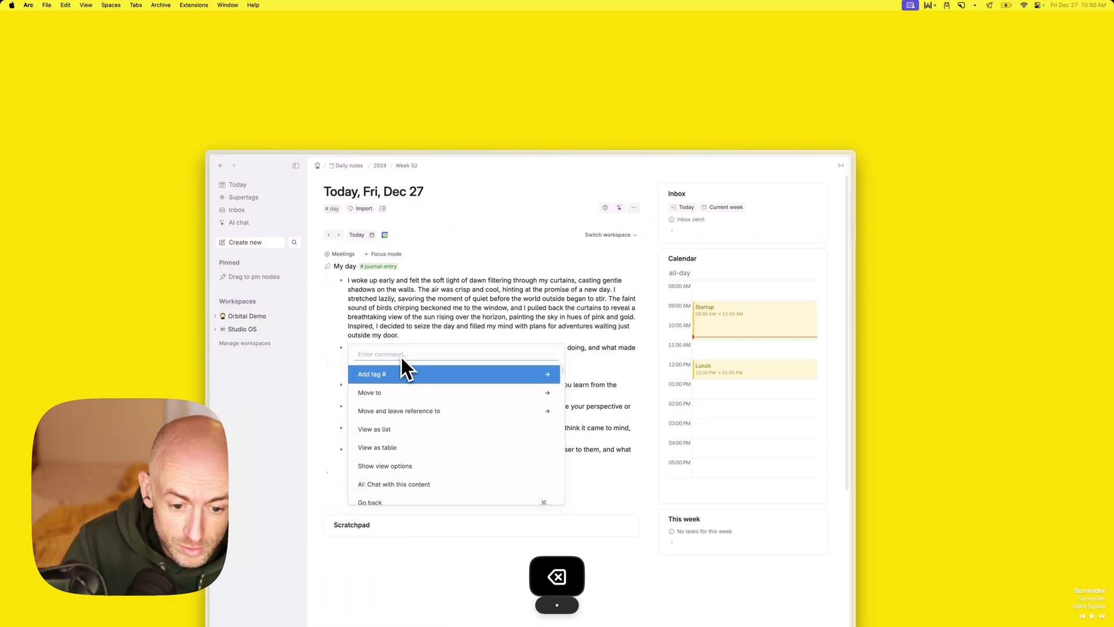
{"action": "type", "text": "discu"}
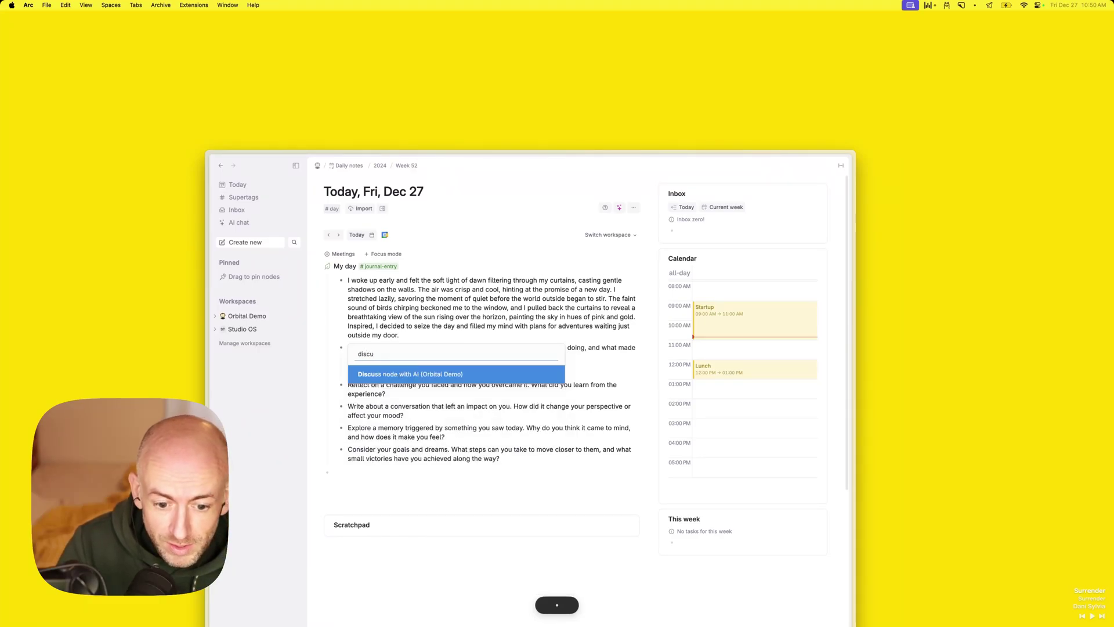
{"action": "key", "text": "Escape"}
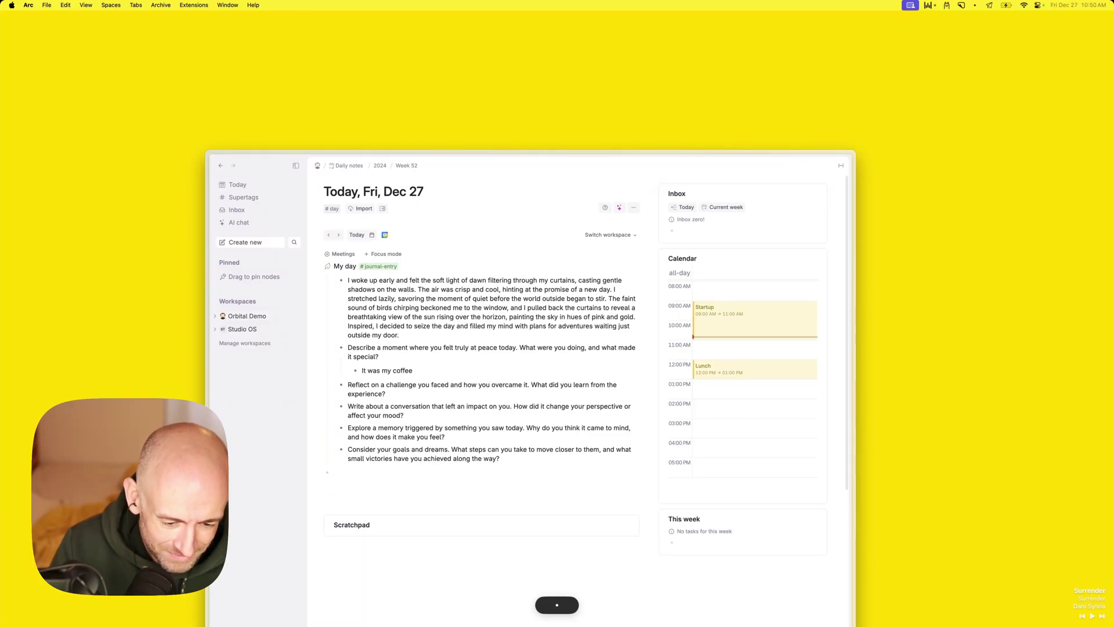
{"action": "key", "text": "ctrl+s"}
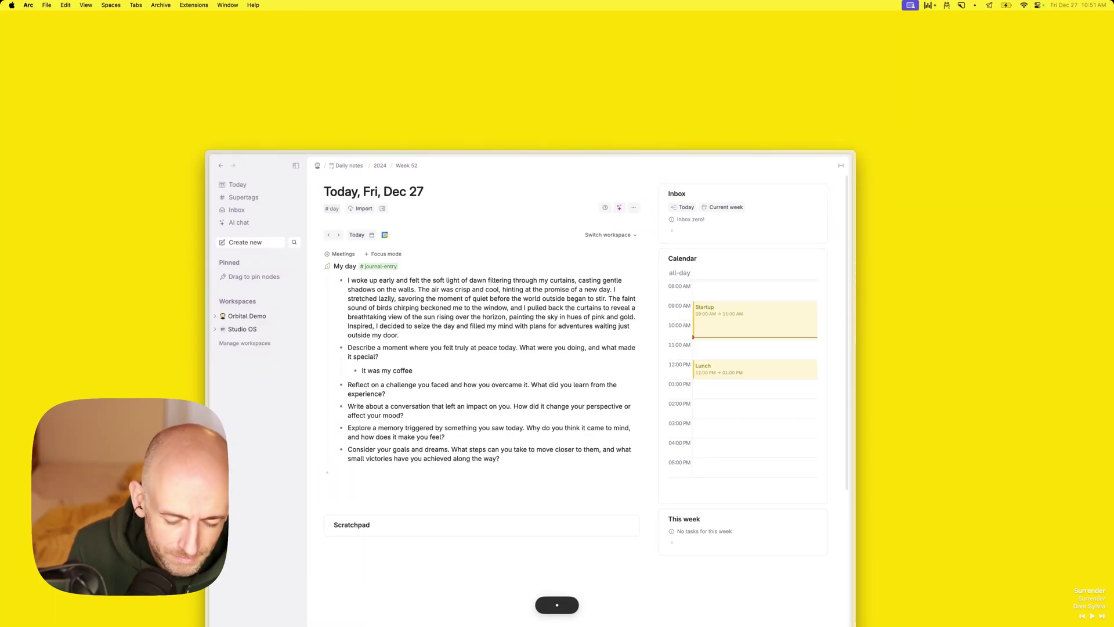
{"action": "key", "text": "ctrl+s"}
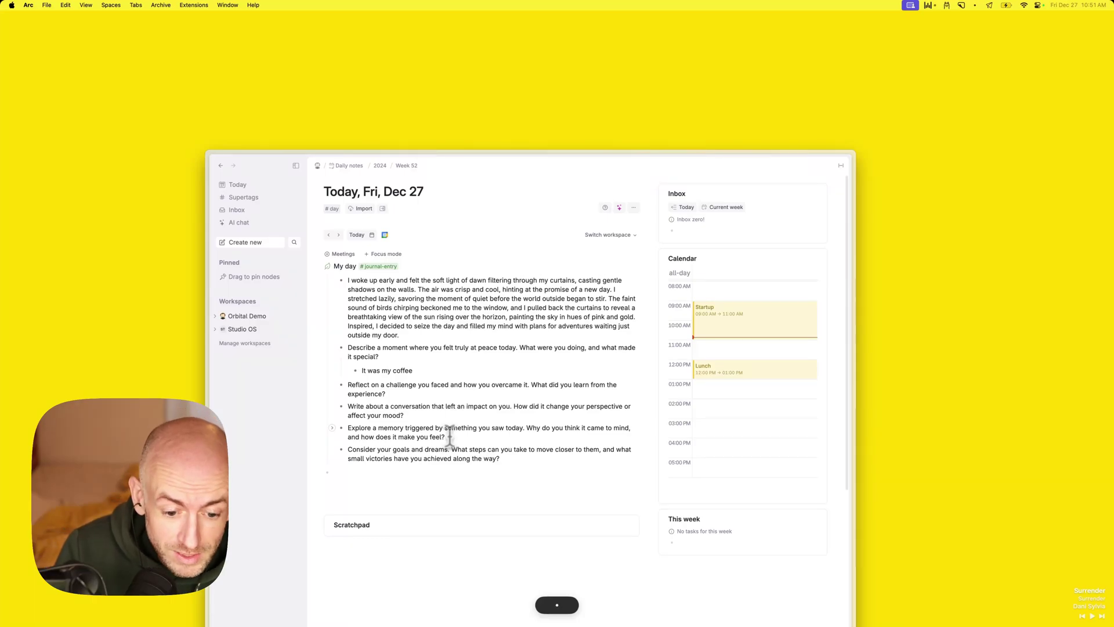
Delete all the journaling questions and the coffee answer beneath the My day entry, keeping its first paragraph.
{"action": "left_click", "coordinate": [400, 473]}
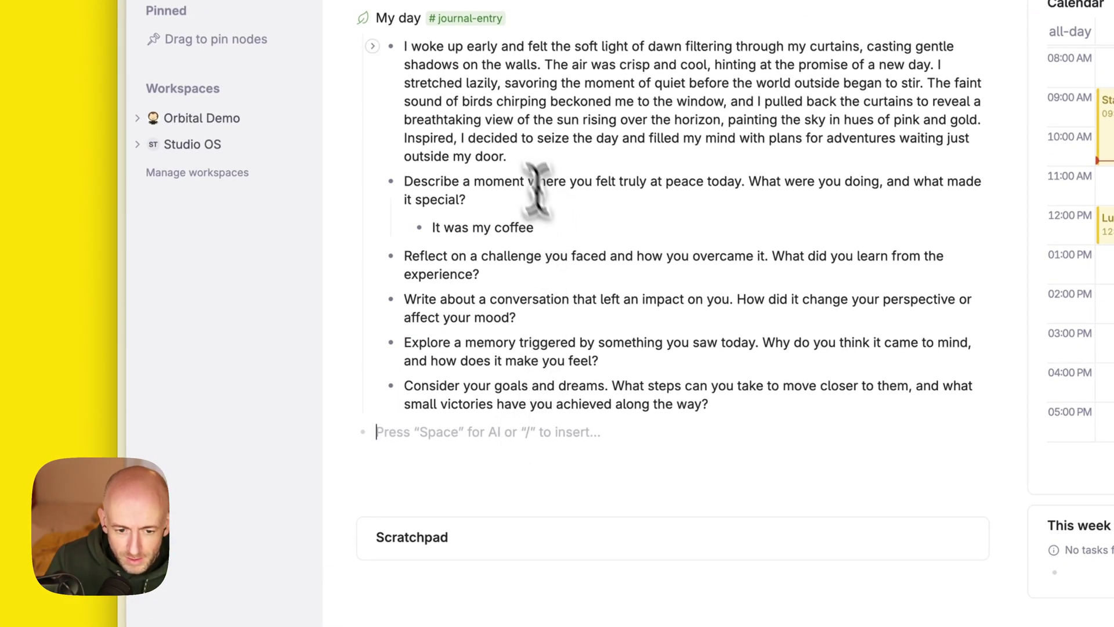
{"action": "left_click", "coordinate": [473, 182], "text": "shift"}
{"action": "key", "text": "BackSpace"}
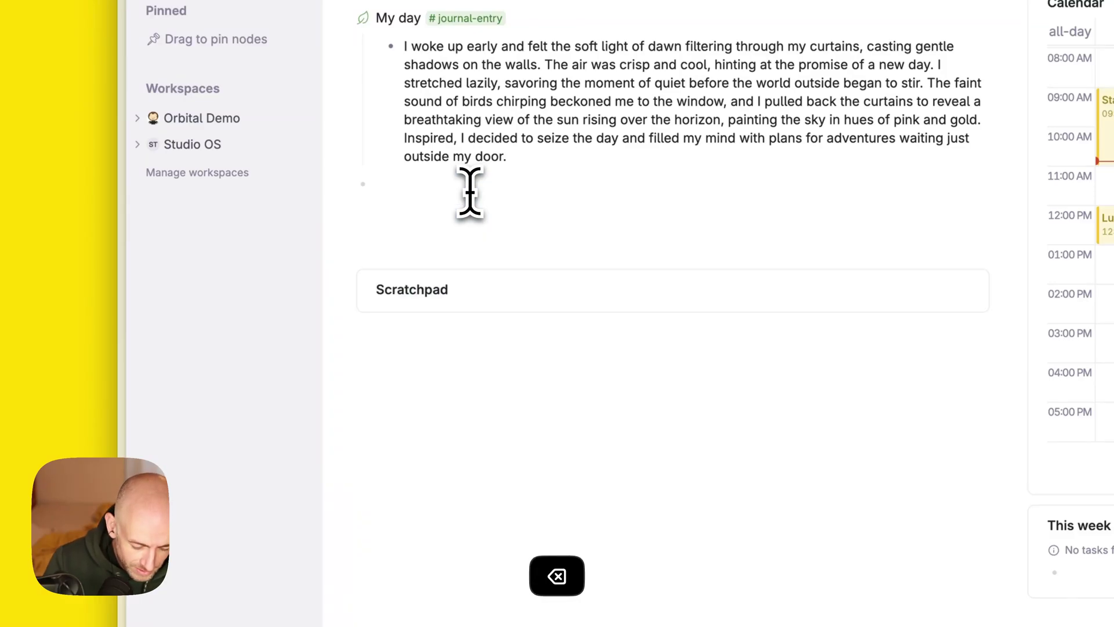
Create a node named Yesterday below the My day entry and tag it #journal-entry.
{"action": "type", "text": "#jour"}
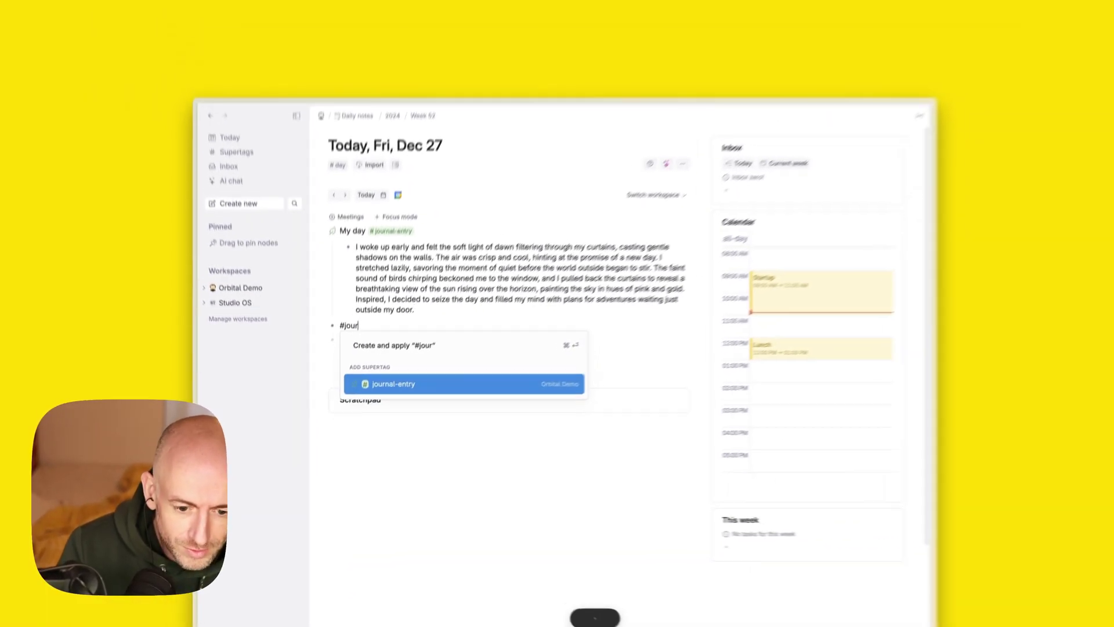
{"action": "key", "text": "Return"}
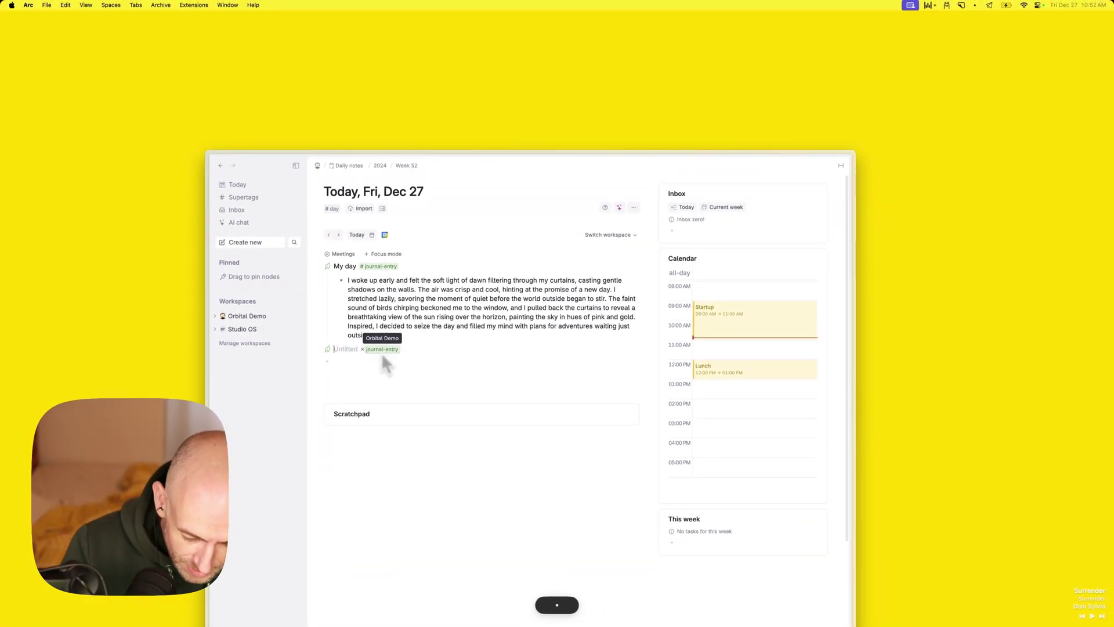
{"action": "type", "text": "Yesterday"}
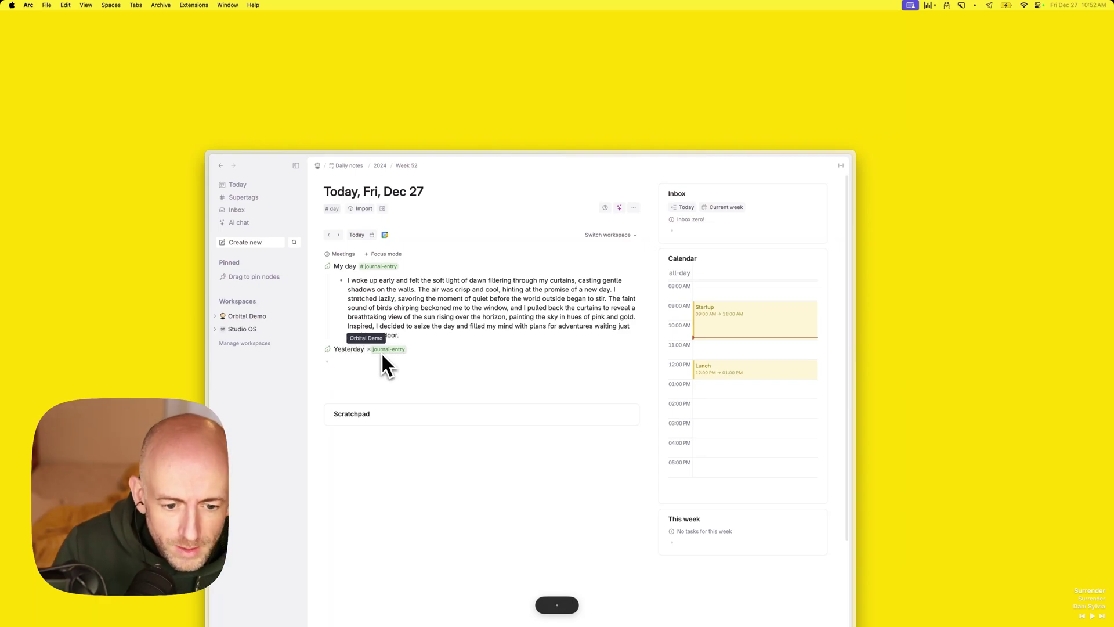
Add a child node starting "Yesterday I" under the Yesterday entry and have AI complete the text.
{"action": "key", "text": "Return"}
{"action": "type", "text": "Yesterday"}
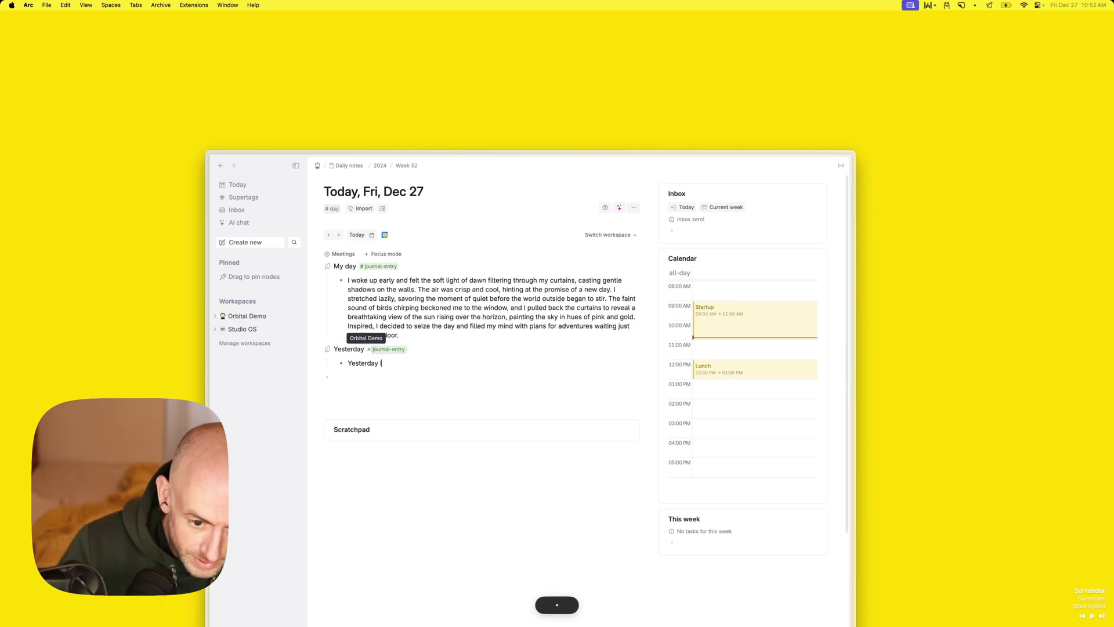
{"action": "type", "text": " I woke up to the soft glow of sunlight streaming through my window, casting warm patterns on the walls. After a quick breakfast, I decided to take a stroll through the park nearby, where the trees were beginning to show their vibrant fall colors. The air was crisp, and as I walked, I could hear the rustling of leaves underfoot and the distant laughter of children"}
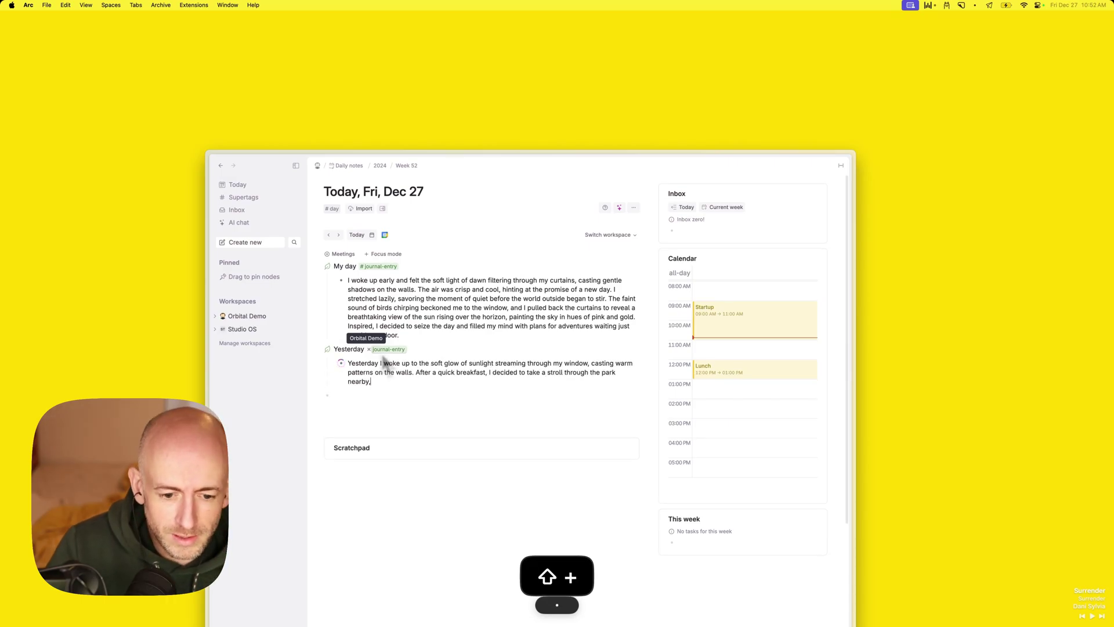
{"action": "type", "text": " playing. It was one of those rare days where everything felt right, and I found myself lost in thought, contemplating the beauty of the season and the simple joys of life."}
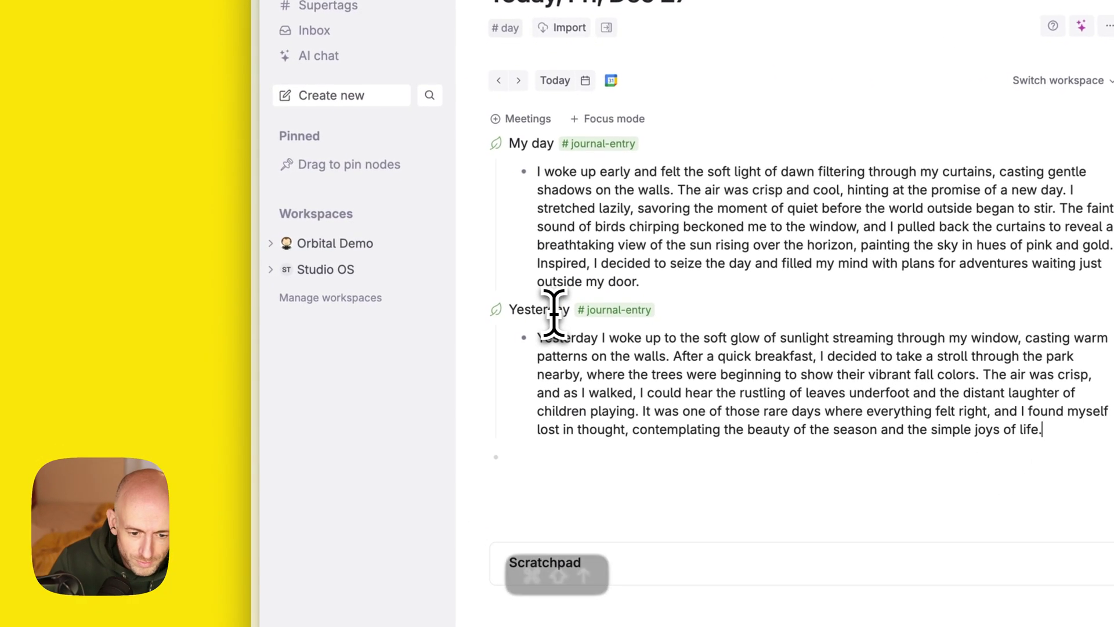
{"action": "key", "text": "super+shift+Up"}
{"action": "key", "text": "super+shift+Up"}
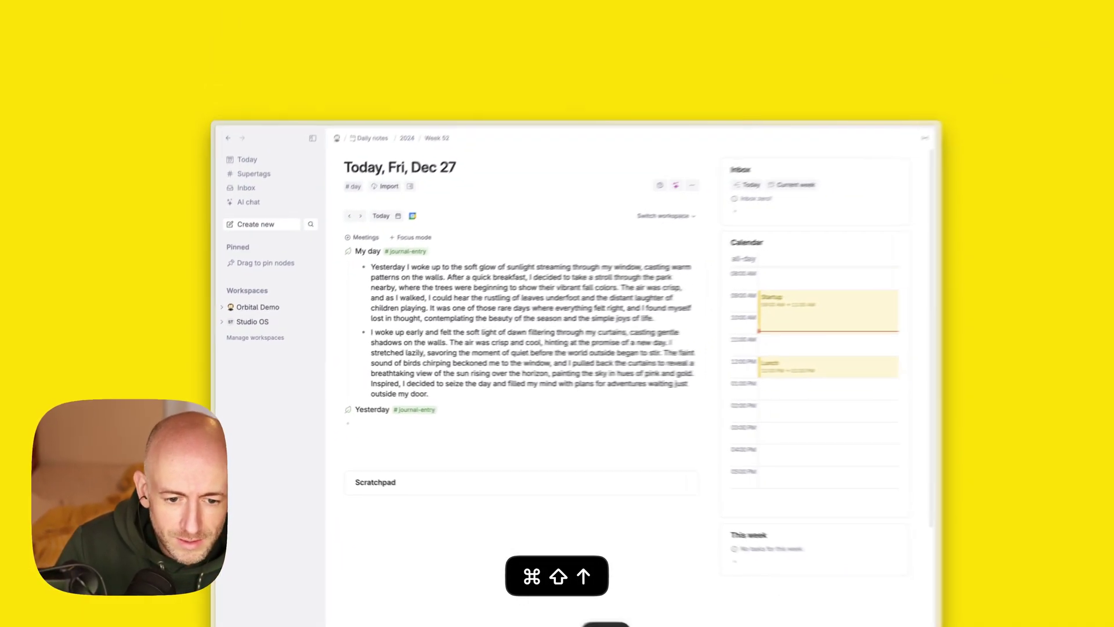
{"action": "key", "text": "super+z"}
Move the whole Yesterday entry, including its child paragraph, above the My day entry.
{"action": "key", "text": "Up"}
{"action": "key", "text": "super+shift+Up"}
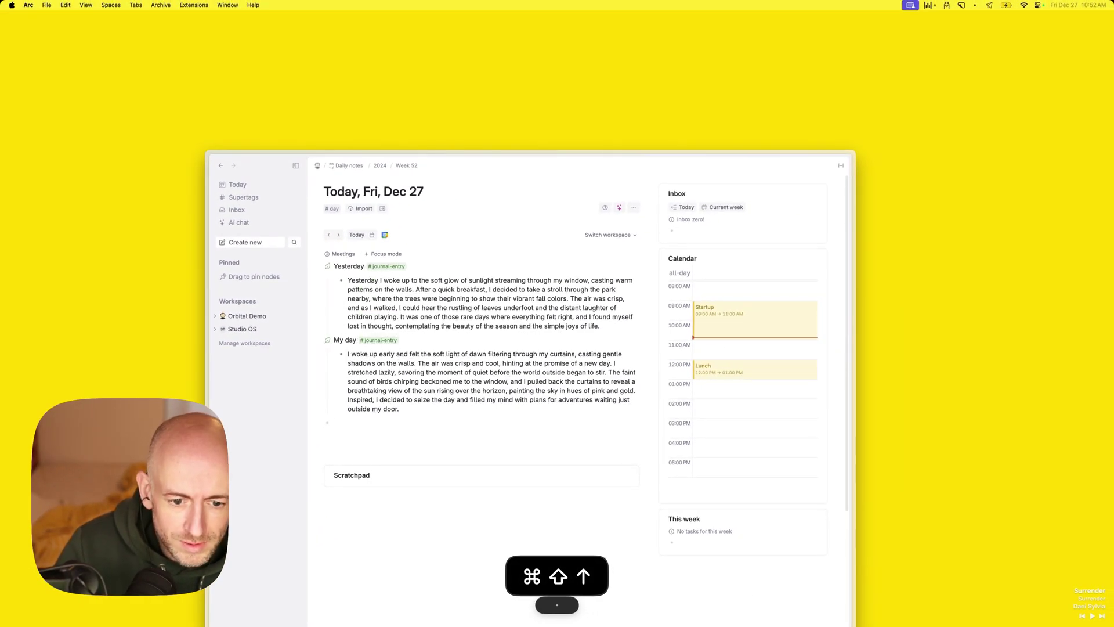
{"action": "left_click", "coordinate": [369, 422]}
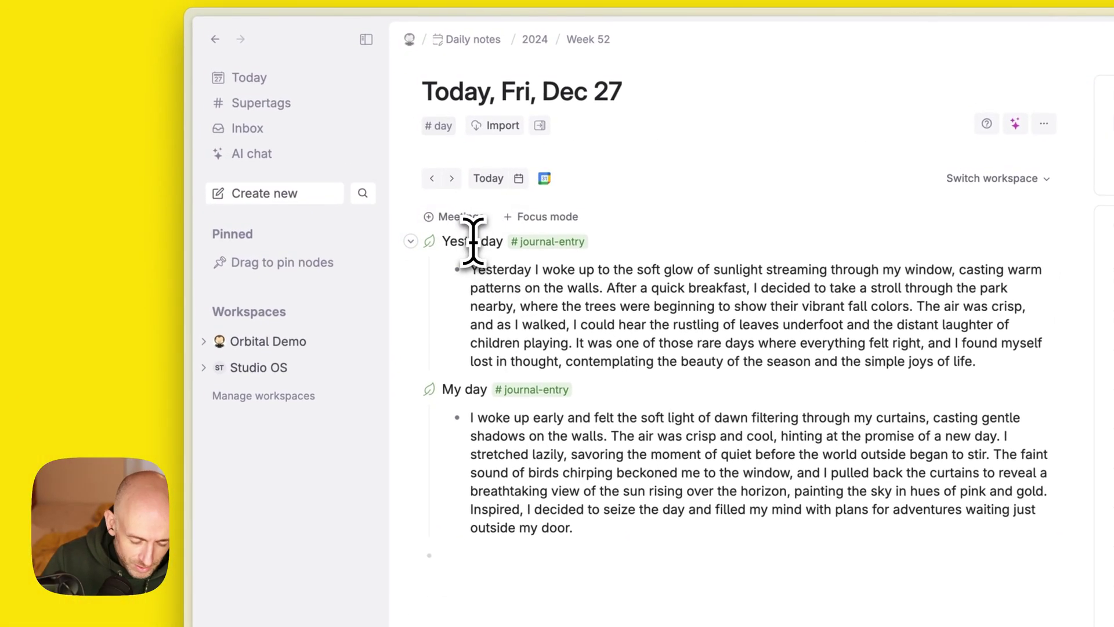
Run Discuss node with AI on the Yesterday entry.
{"action": "left_click", "coordinate": [293, 0]}
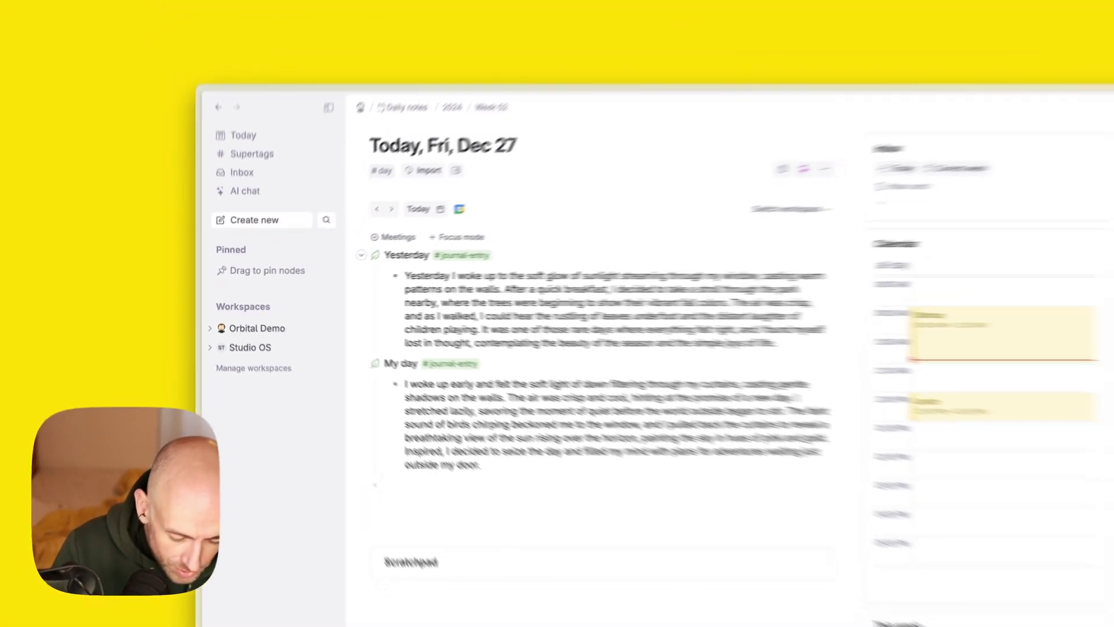
{"action": "key", "text": "super+k"}
{"action": "type", "text": "def"}
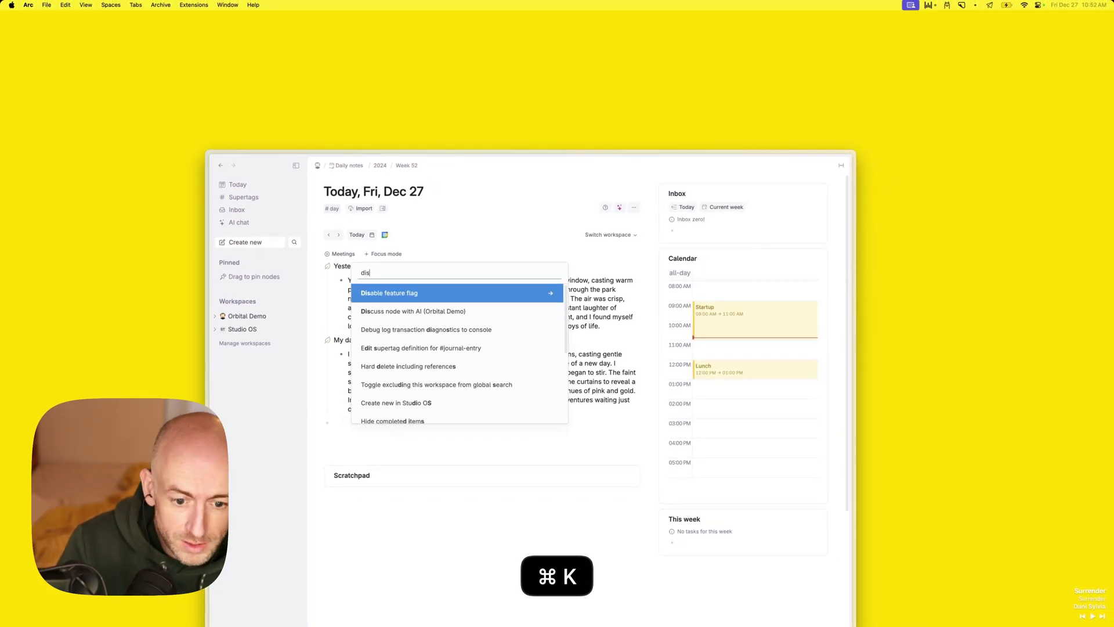
{"action": "key", "text": "Return"}
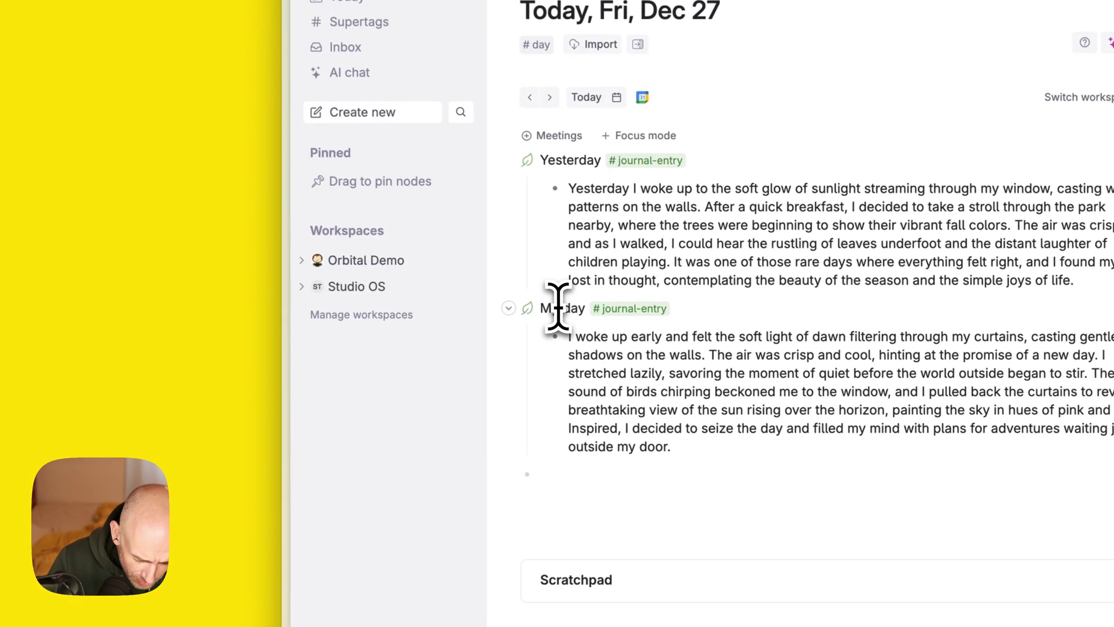
Run Discuss node with AI on the My day entry and have the voice assistant draft an email to Mom summarizing both days.
{"action": "key", "text": "super+k"}
{"action": "type", "text": "dicu"}
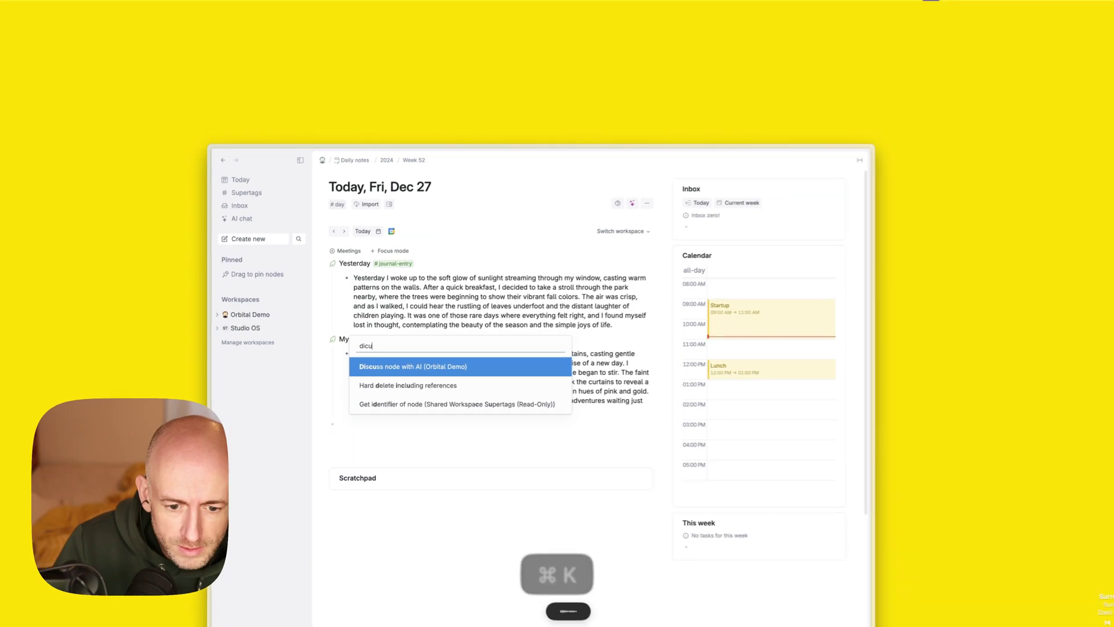
{"action": "key", "text": "Return"}
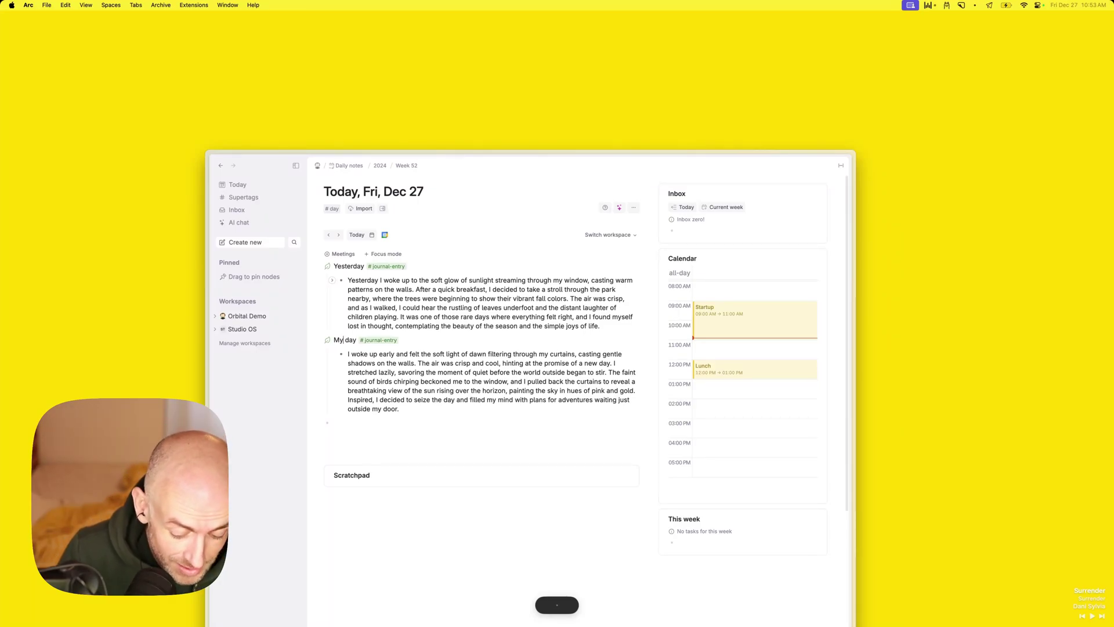
{"action": "key", "text": "ctrl+s"}
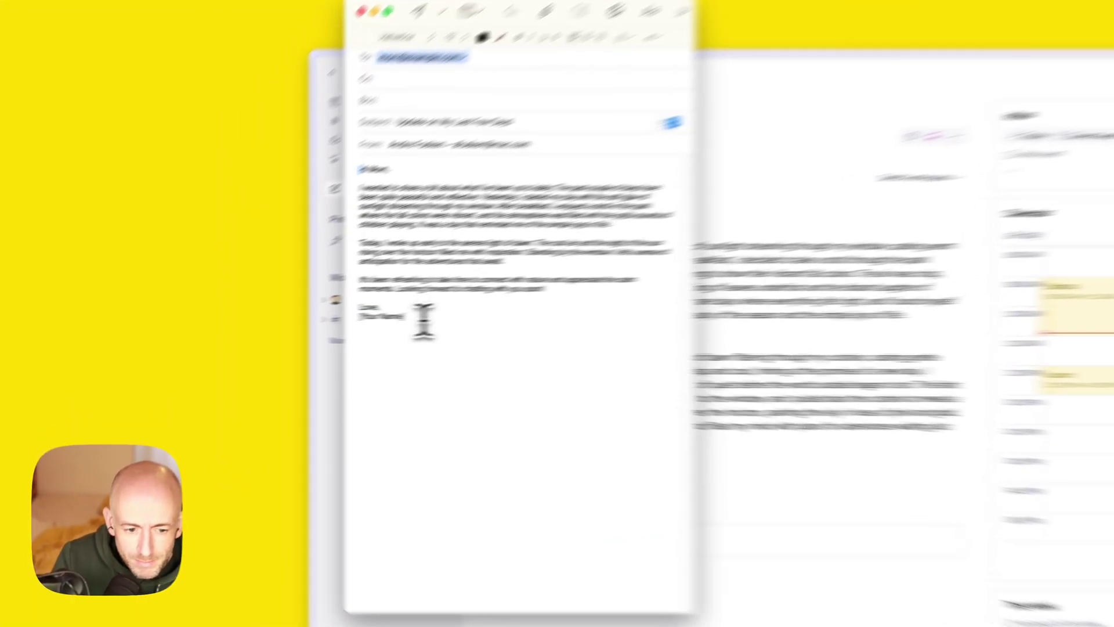
Review the drafted email down to its signature placeholder and close it without saving a draft.
{"action": "left_click_drag", "start_coordinate": [270, 327], "coordinate": [240, 328]}
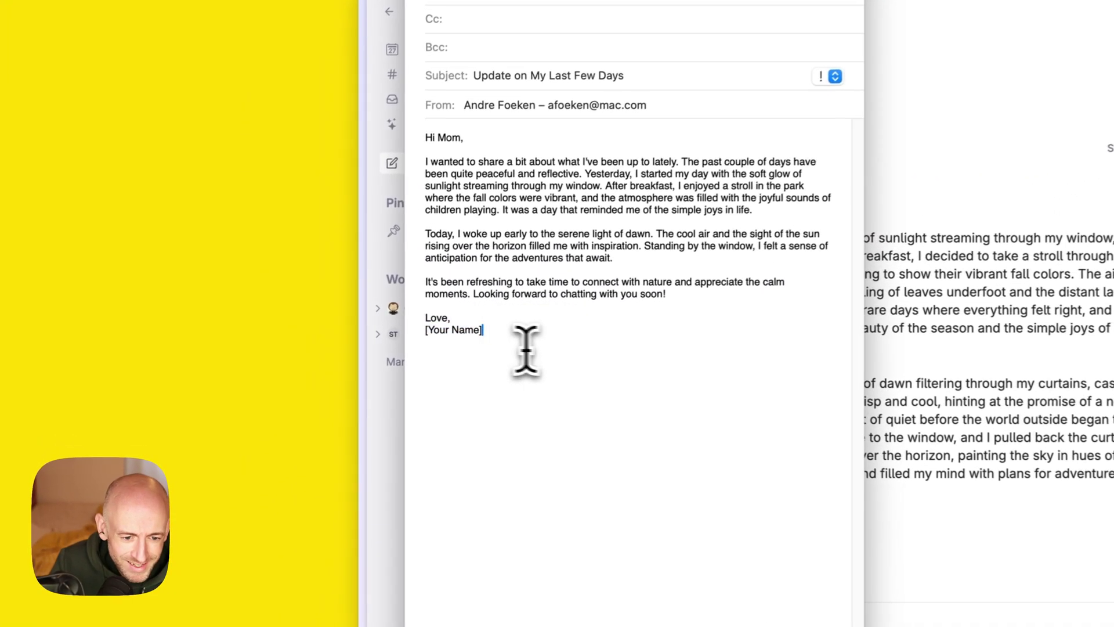
{"action": "left_click", "coordinate": [278, 314]}
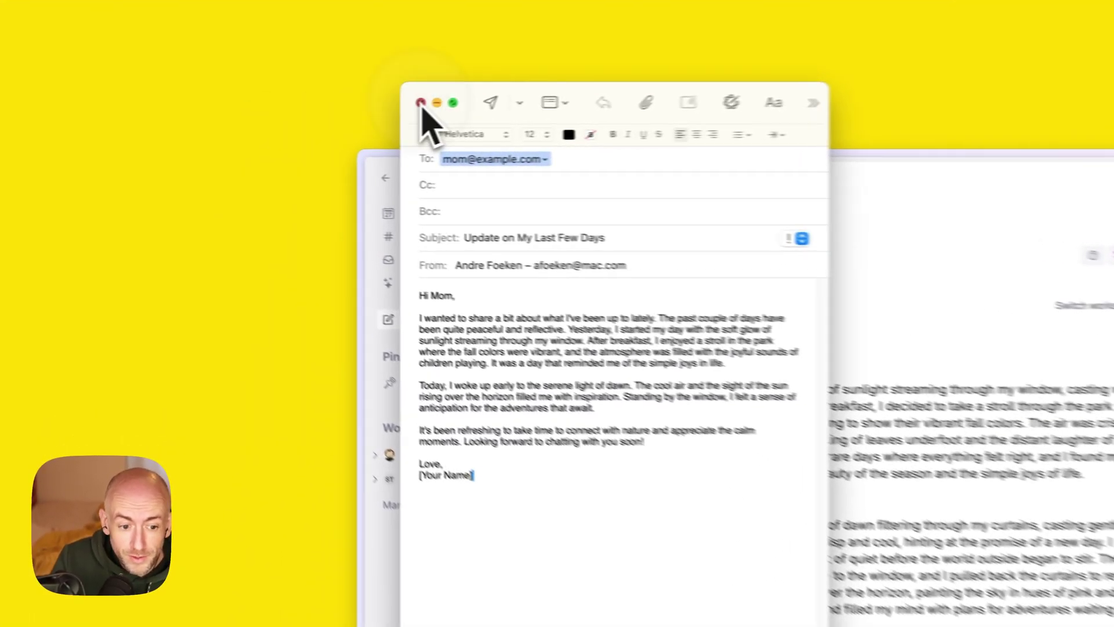
{"action": "left_click", "coordinate": [239, 125]}
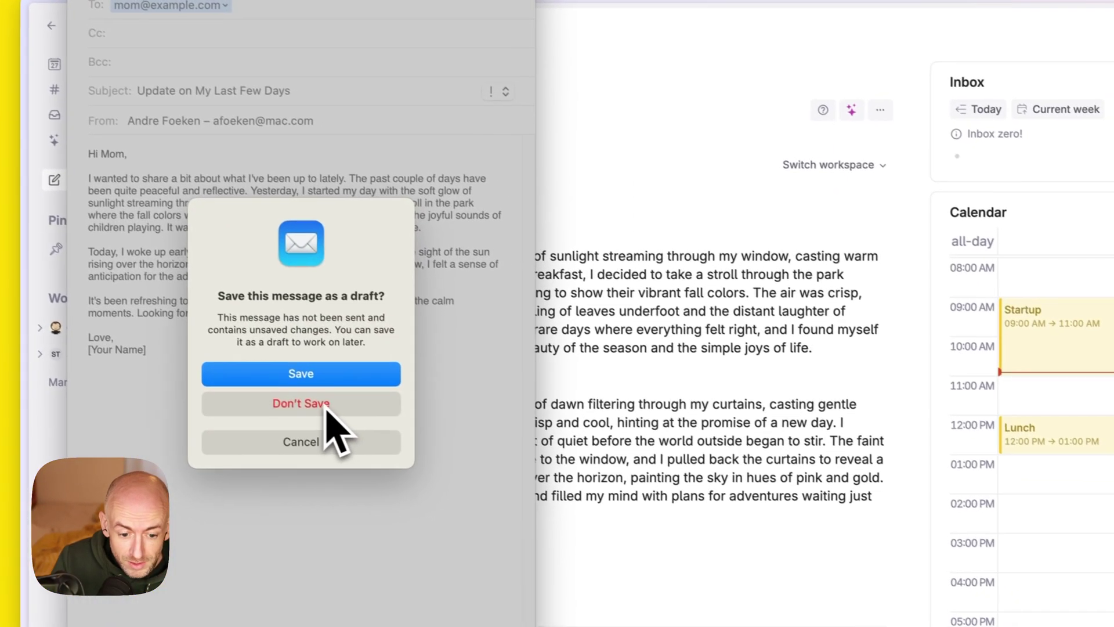
{"action": "left_click", "coordinate": [406, 446]}
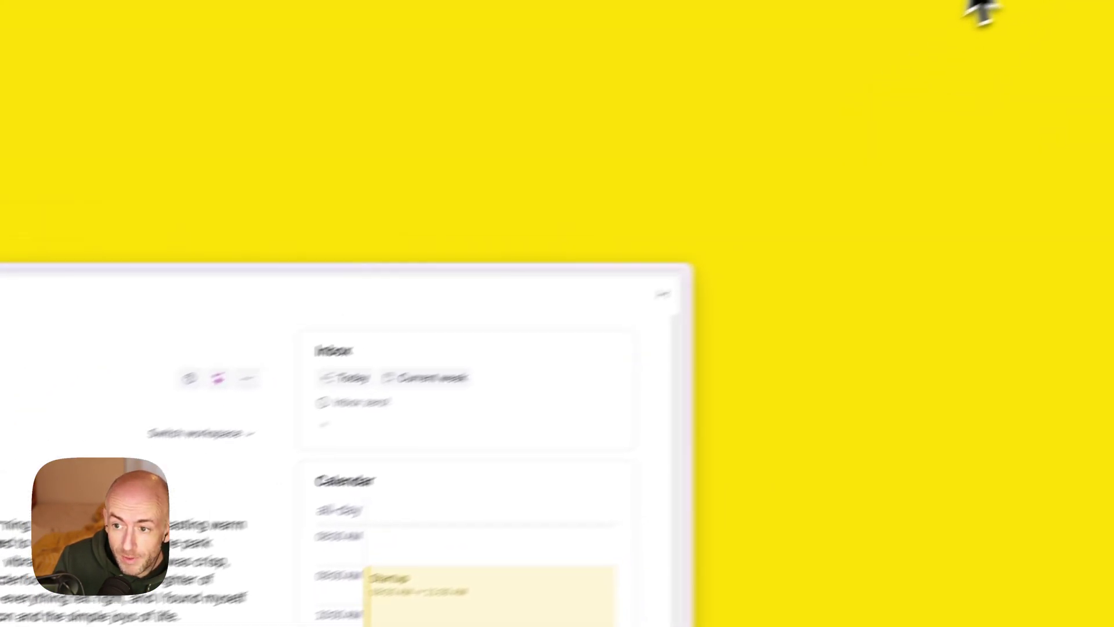
In the Inbox AI trigger settings, set the ^W screenshot hotkey to run Extract Tasks & Add (Tana) and close the settings.
{"action": "left_click", "coordinate": [874, 10]}
{"action": "left_click", "coordinate": [883, 49]}
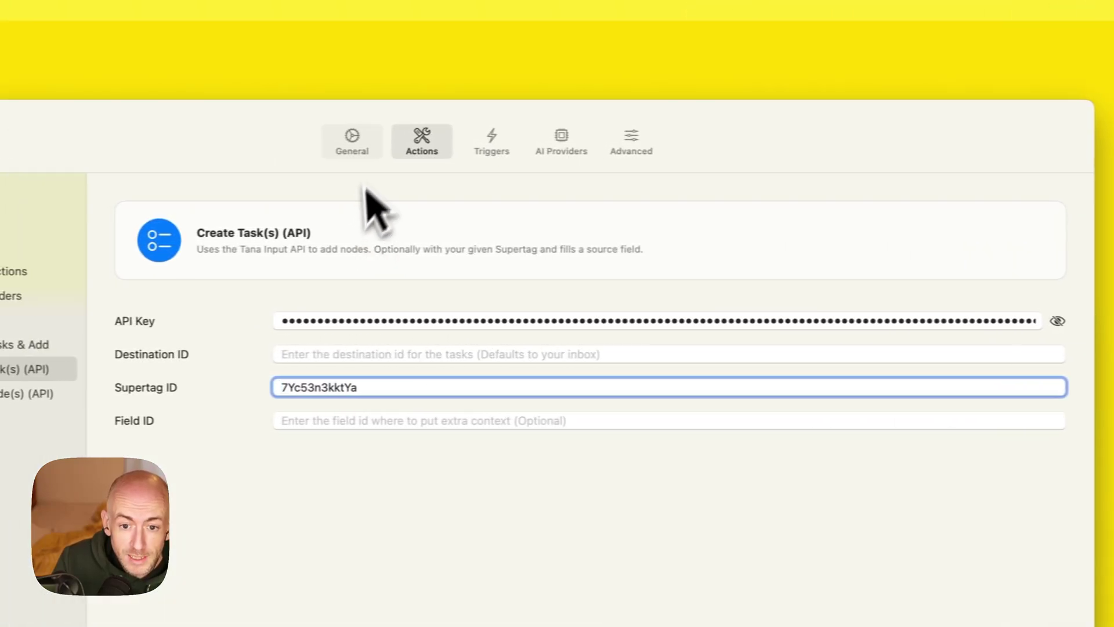
{"action": "left_click", "coordinate": [484, 144]}
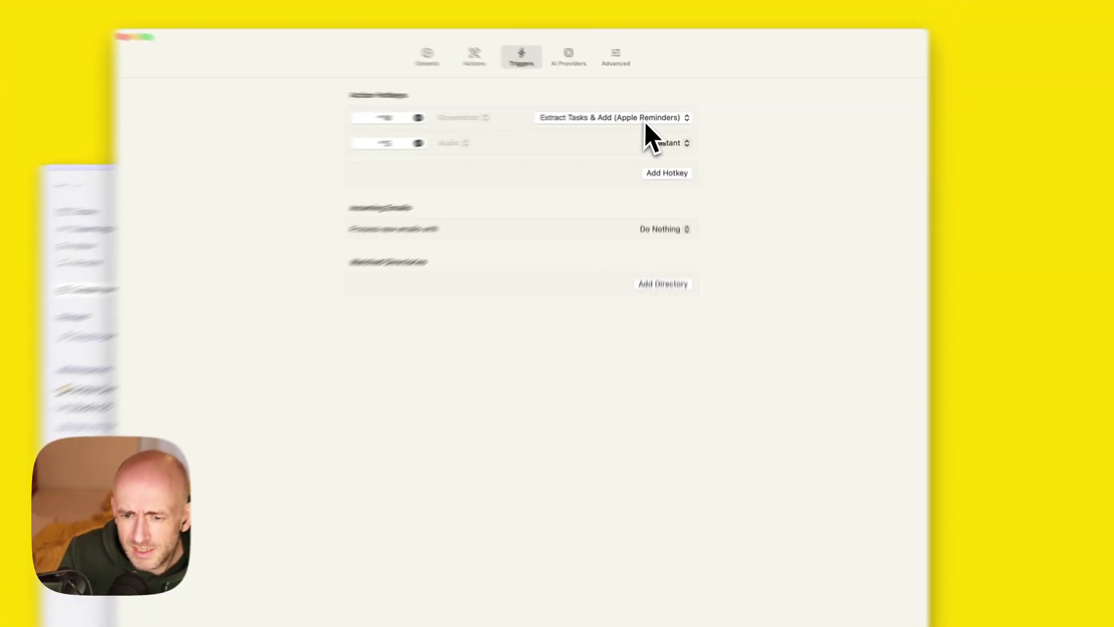
{"action": "left_click", "coordinate": [631, 115]}
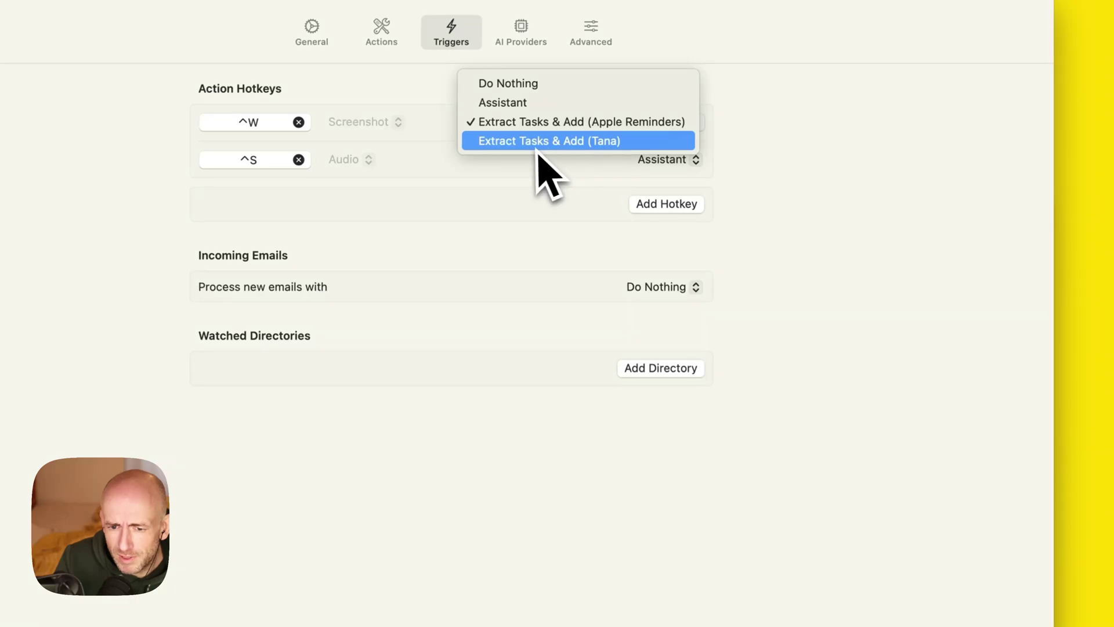
{"action": "left_click", "coordinate": [566, 142]}
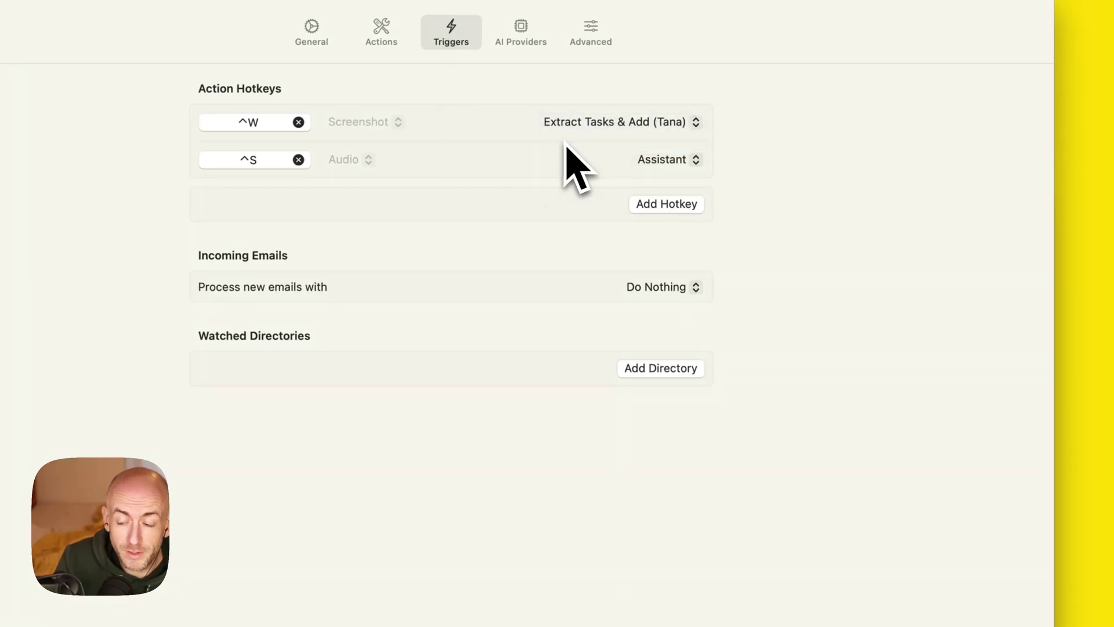
{"action": "key", "text": "super+w"}
{"action": "key", "text": "ctrl+s"}
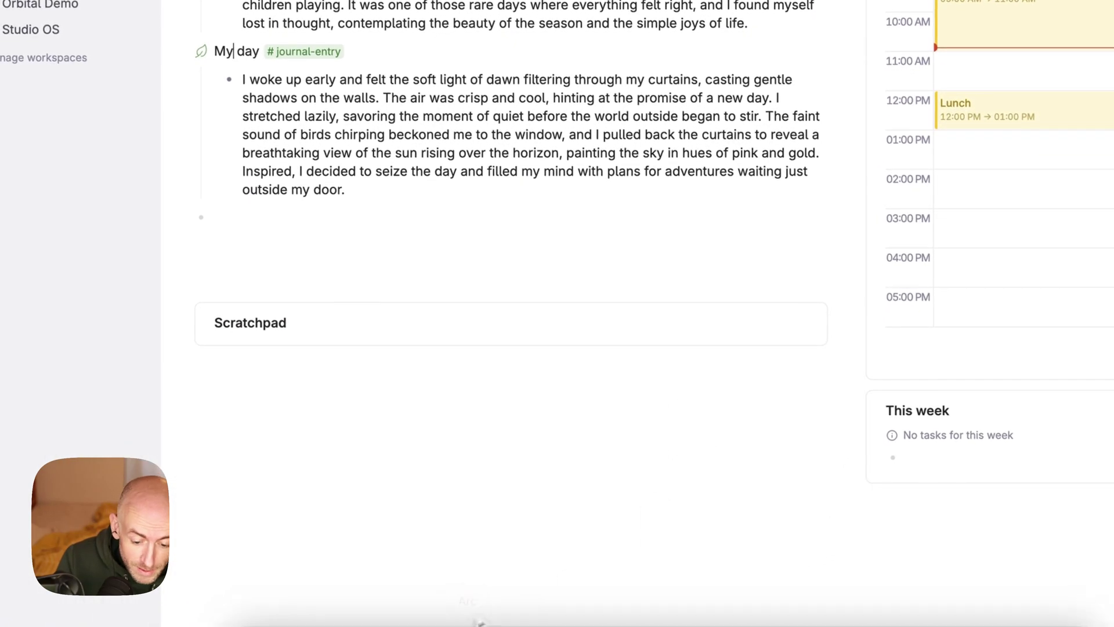
Switch to Slack and capture the December 18th direct-message conversation with the Inbox AI screenshot trigger.
{"action": "mouse_move", "coordinate": [411, 597]}
{"action": "left_click", "coordinate": [621, 606]}
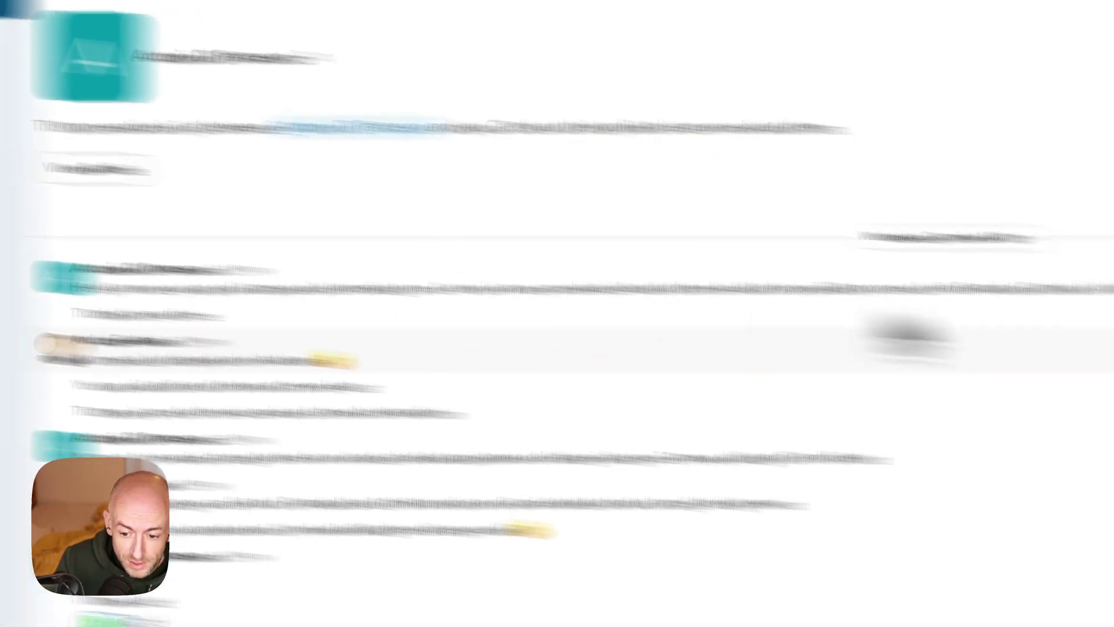
{"action": "key", "text": "ctrl+w"}
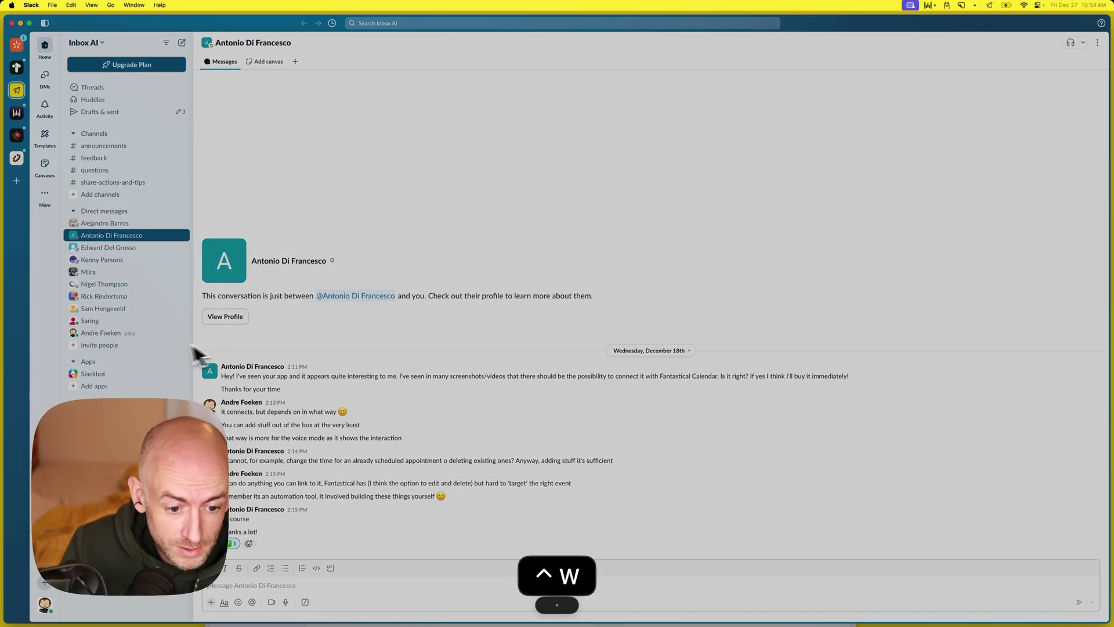
{"action": "left_click_drag", "start_coordinate": [196, 341], "coordinate": [857, 556]}
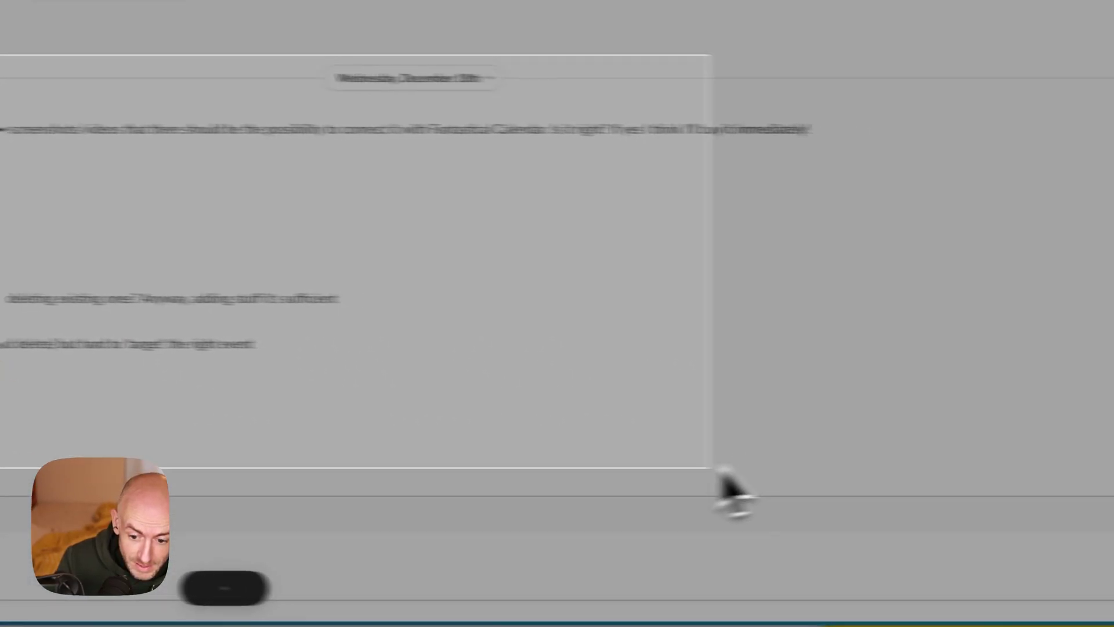
Finish the screenshot capture of the Slack direct-message conversation and put the Slack window away.
{"action": "left_click_drag", "start_coordinate": [704, 486], "coordinate": [704, 487]}
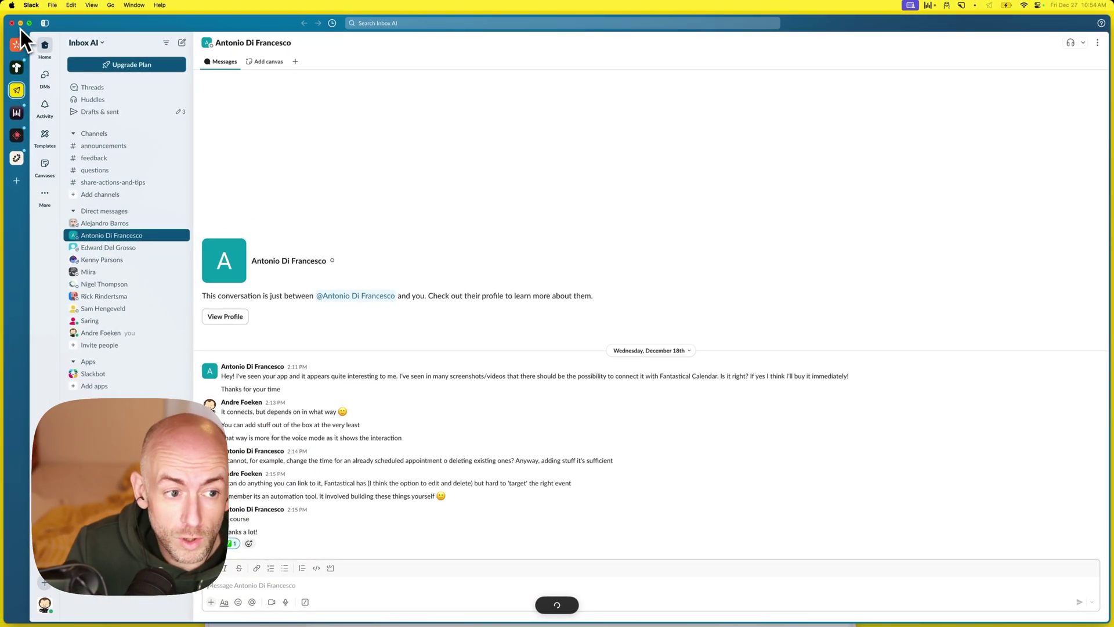
{"action": "left_click", "coordinate": [20, 23]}
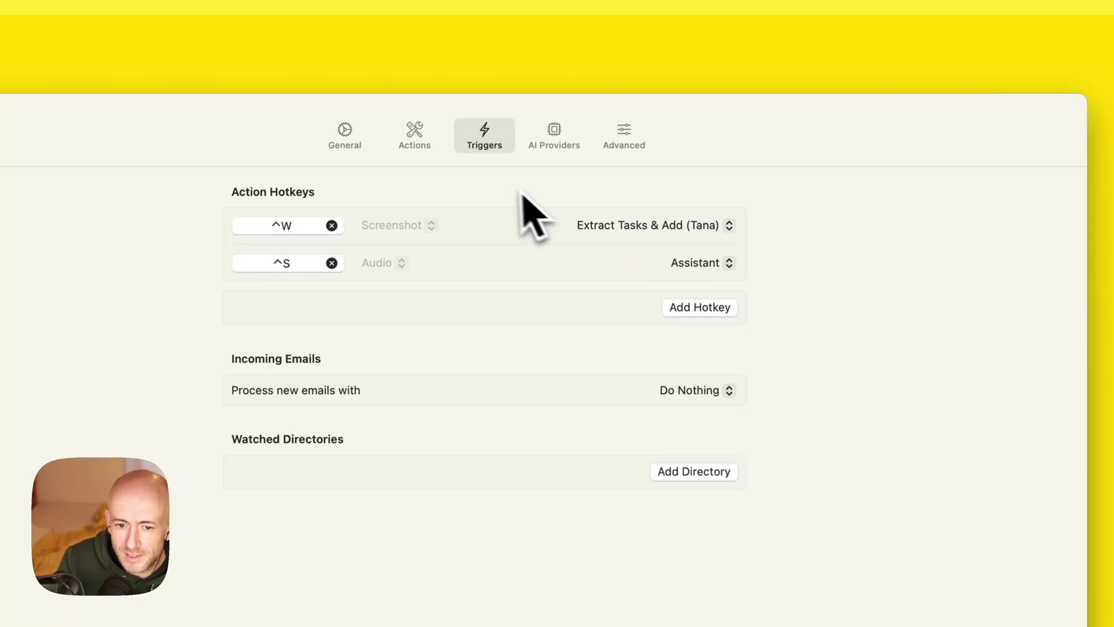
Add the email processor starter action from the Inbox AI gallery and review its Email Categories and Process Email actions.
{"action": "left_click", "coordinate": [417, 140]}
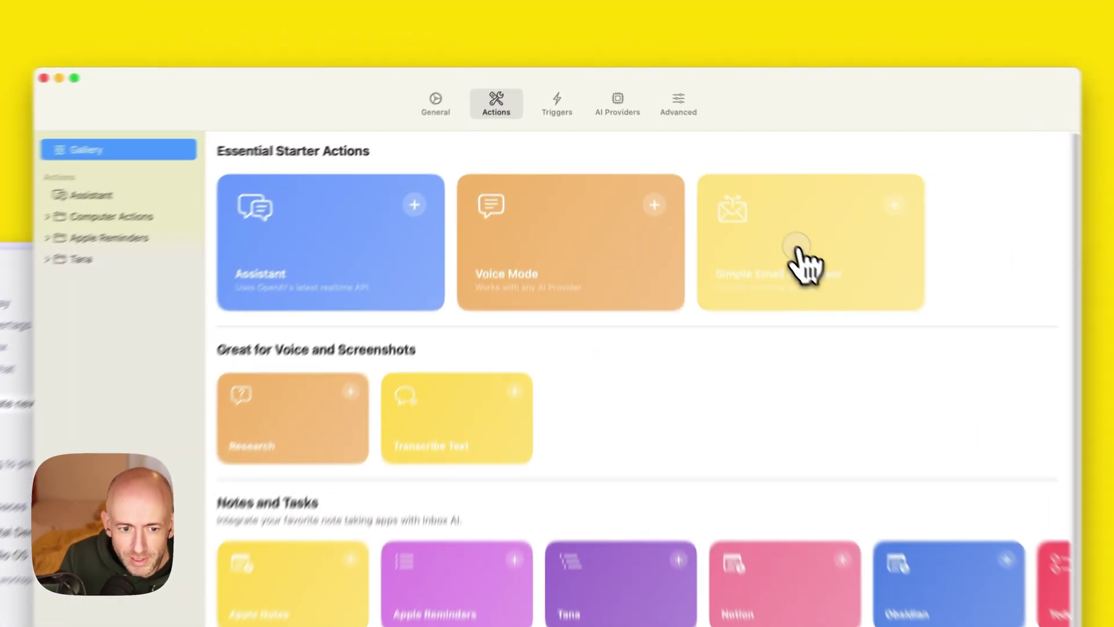
{"action": "left_click", "coordinate": [703, 167]}
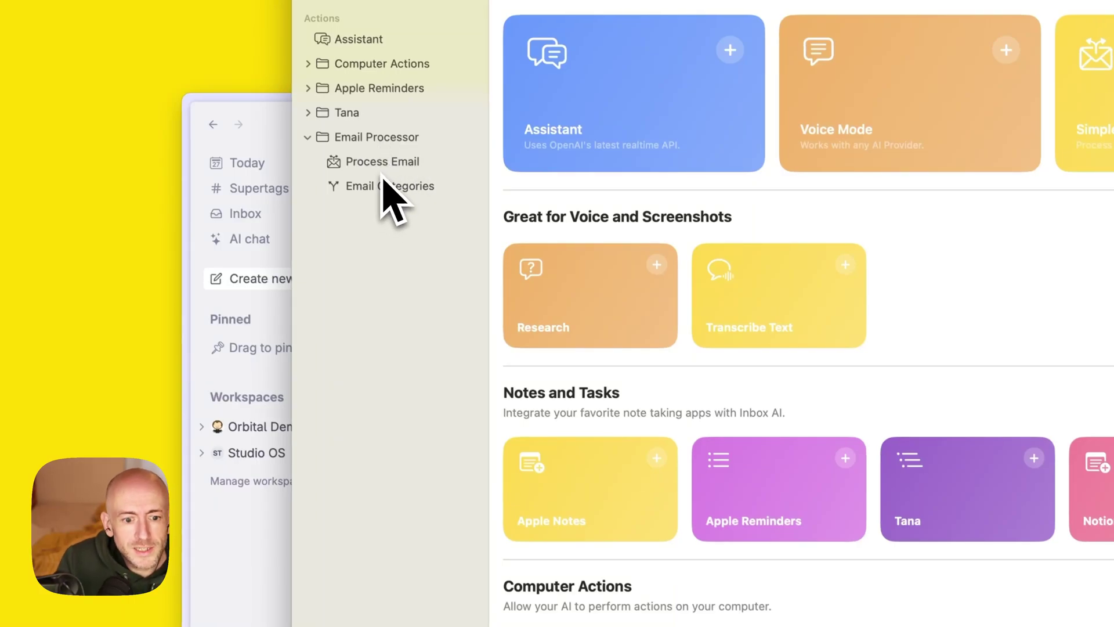
{"action": "left_click", "coordinate": [388, 187]}
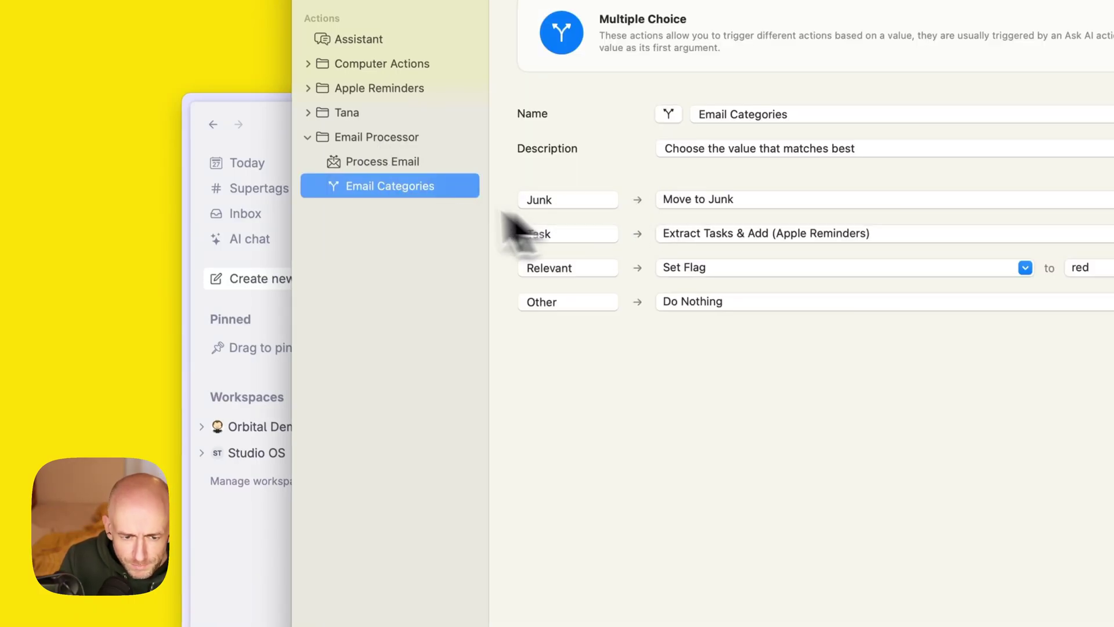
{"action": "left_click", "coordinate": [378, 165]}
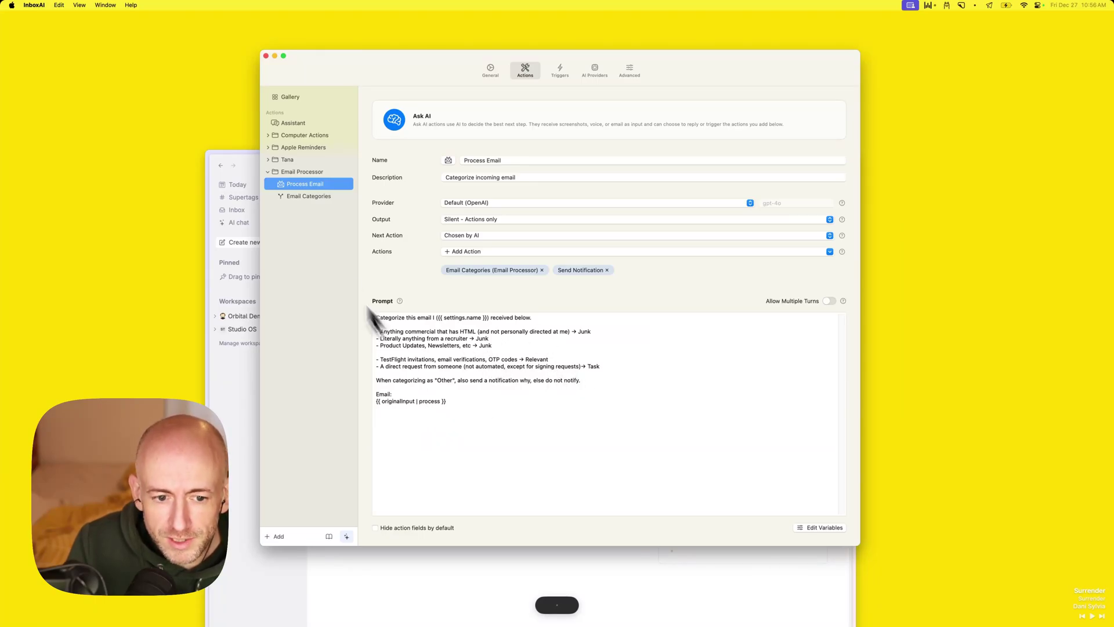
In the Email Categories action, set the Task case to run Extract Tasks & Add (Tana).
{"action": "left_click", "coordinate": [301, 196]}
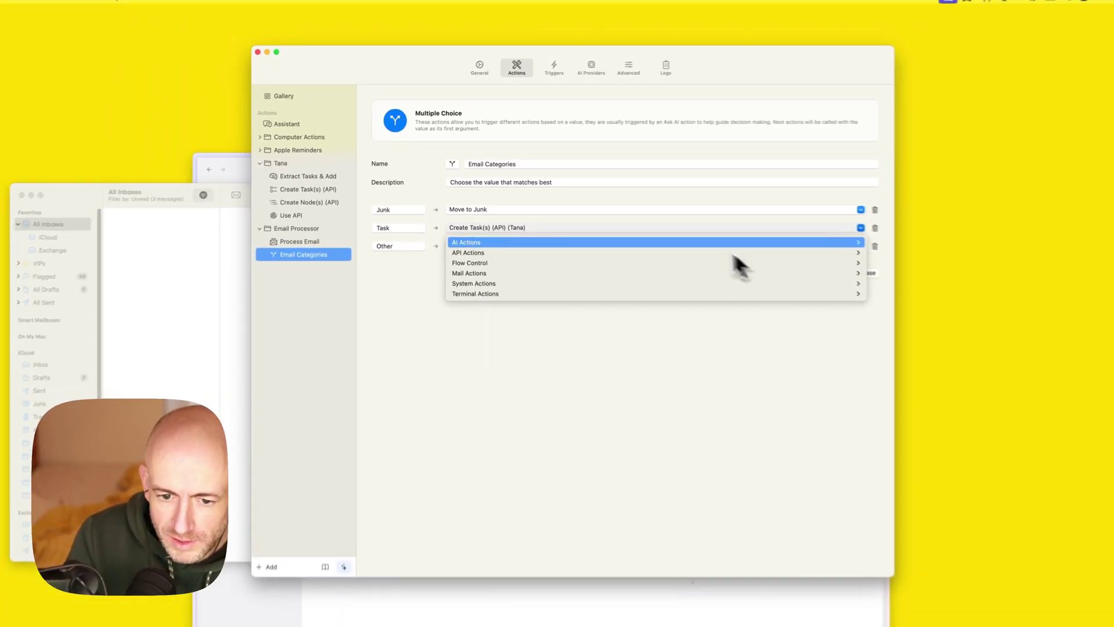
{"action": "mouse_move", "coordinate": [719, 244]}
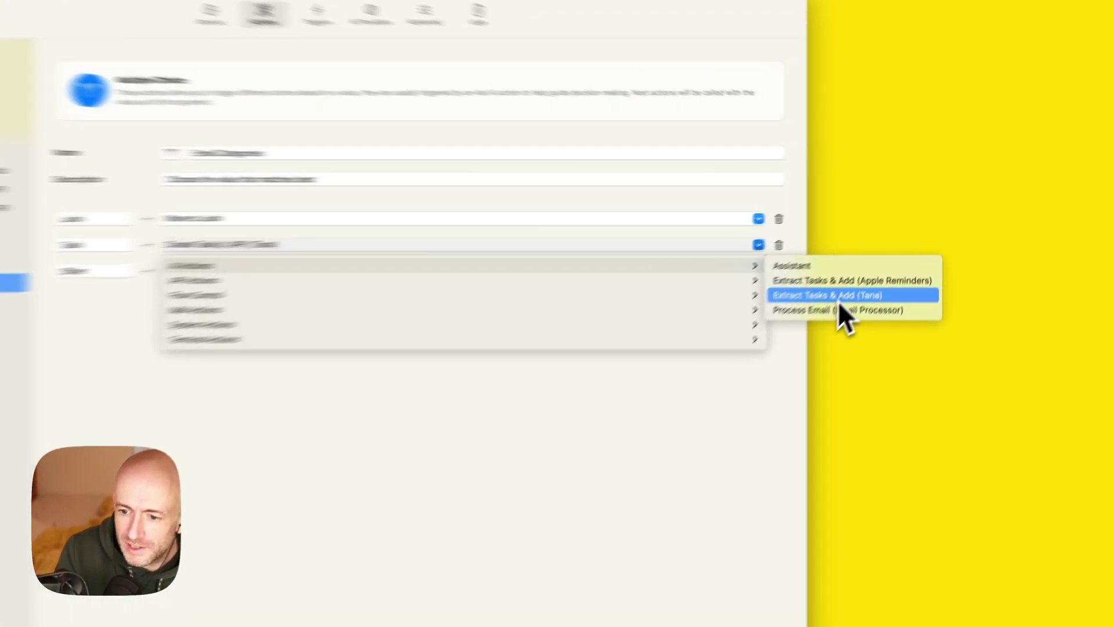
{"action": "left_click", "coordinate": [877, 256]}
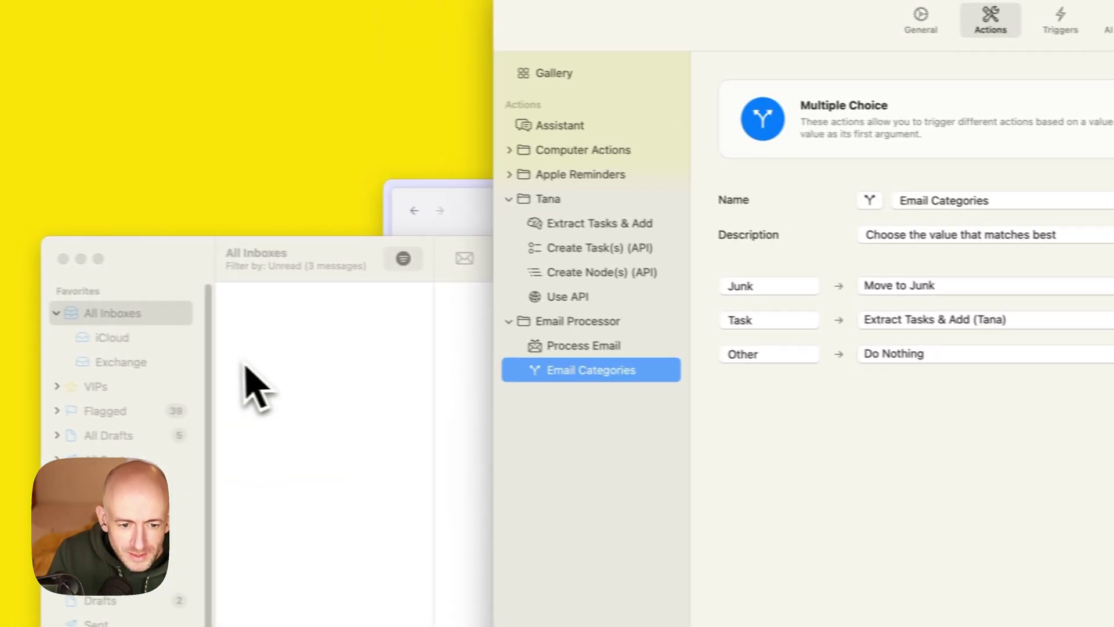
Switch to Mail and start a new message addressed to the account owner, leaving Cc and Bcc empty.
{"action": "left_click", "coordinate": [278, 370]}
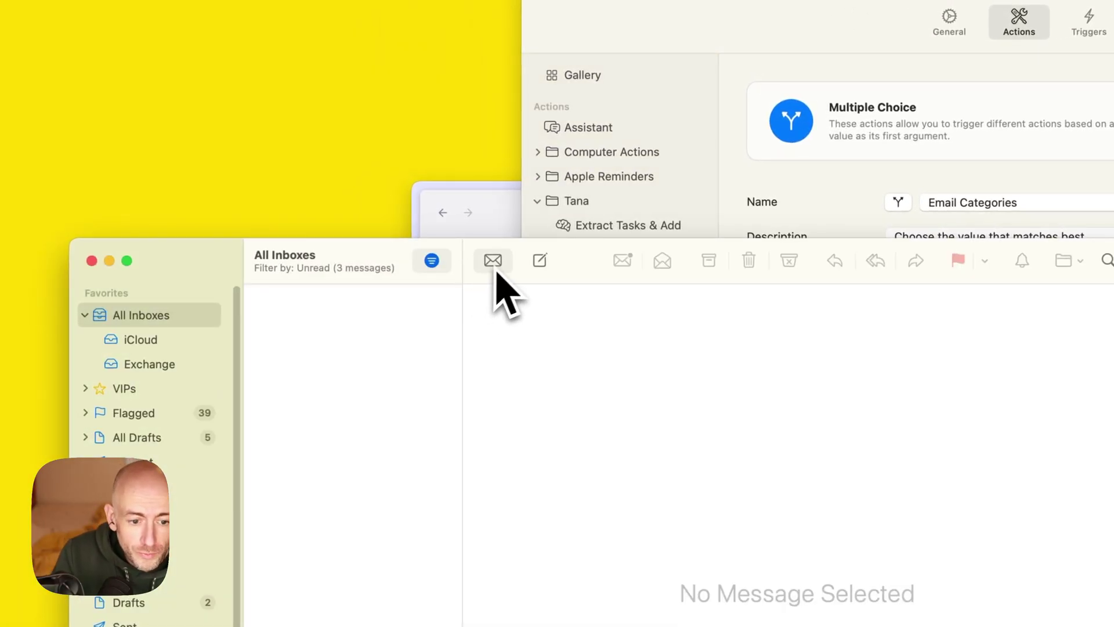
{"action": "left_click", "coordinate": [538, 266]}
{"action": "type", "text": "afoe"}
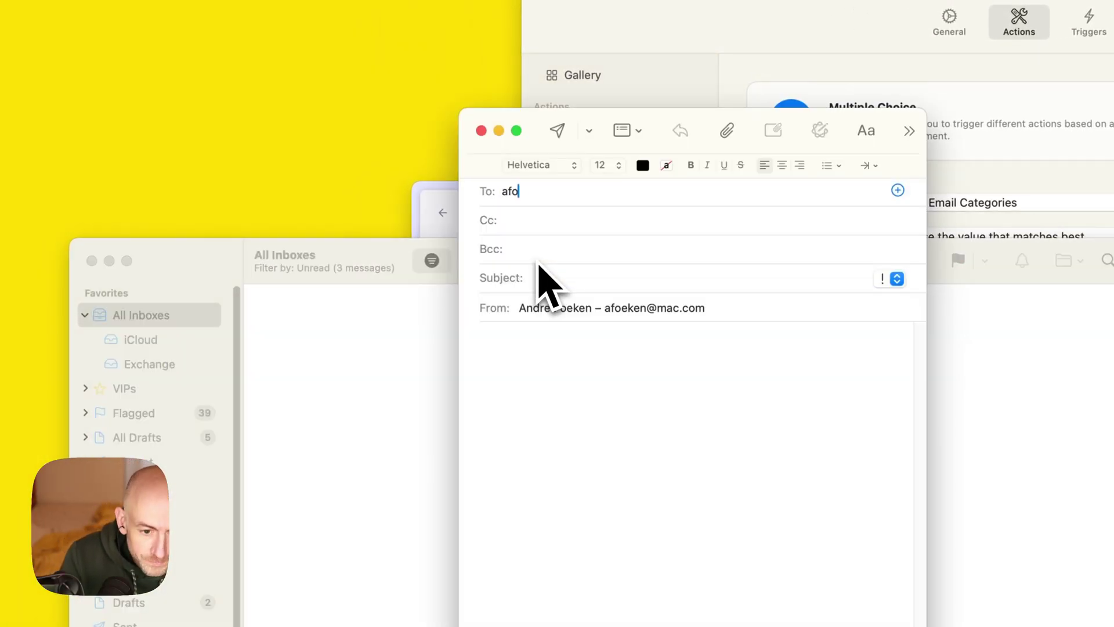
{"action": "key", "text": "Tab"}
{"action": "key", "text": "Tab"}
{"action": "type", "text": "§"}
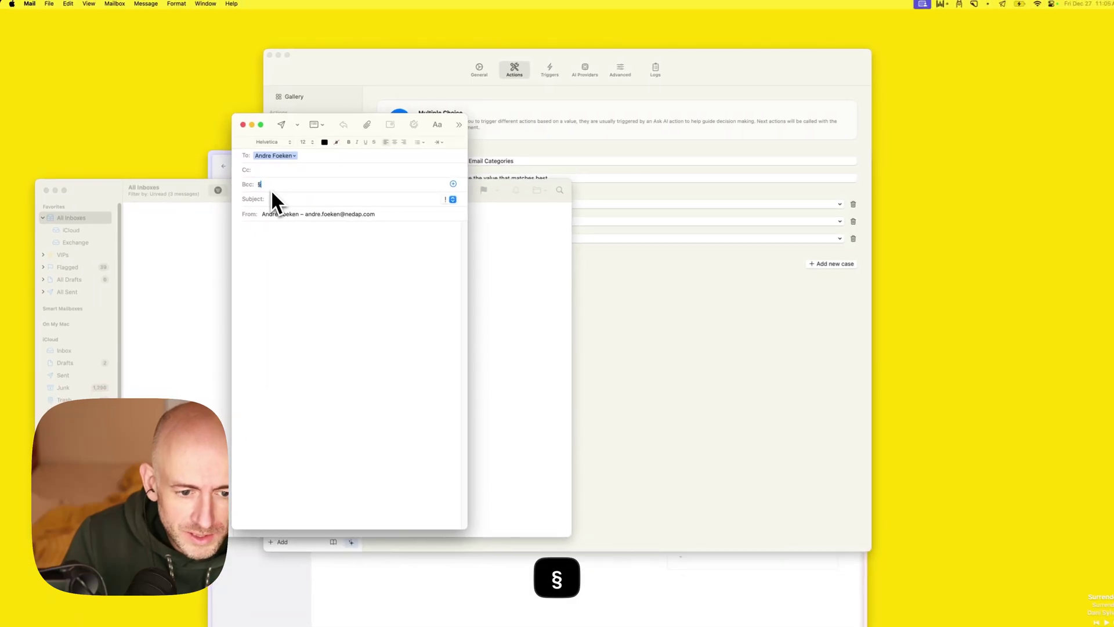
{"action": "key", "text": "BackSpace"}
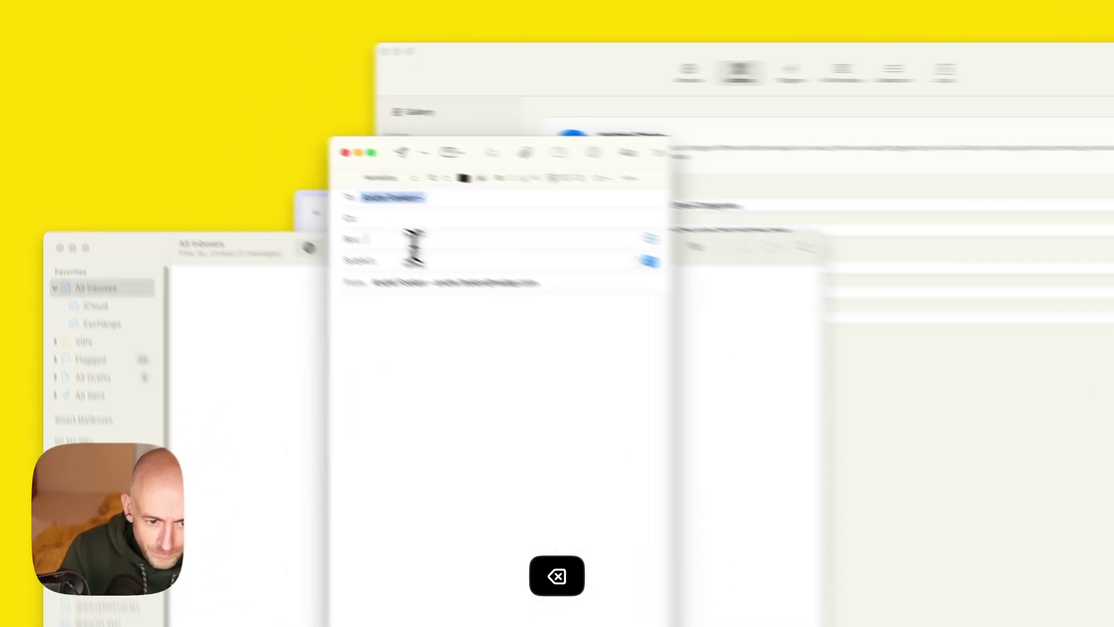
Enter "TASK: Remind me to pick up coffee" as the subject of the new email.
{"action": "key", "text": "Tab"}
{"action": "type", "text": "TASK"}
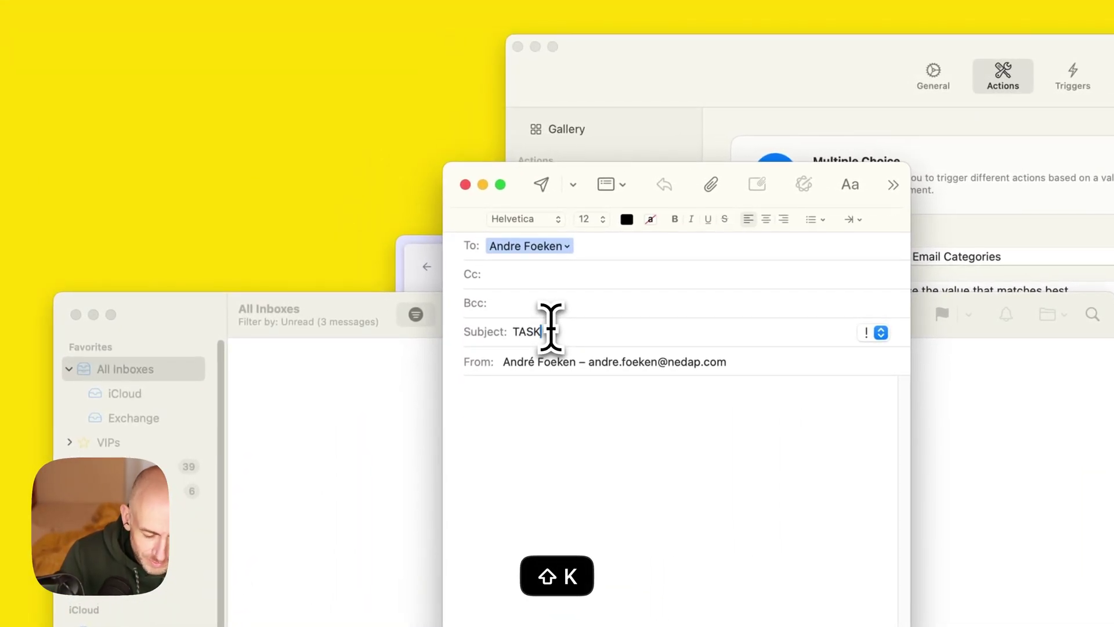
{"action": "type", "text": ": "}
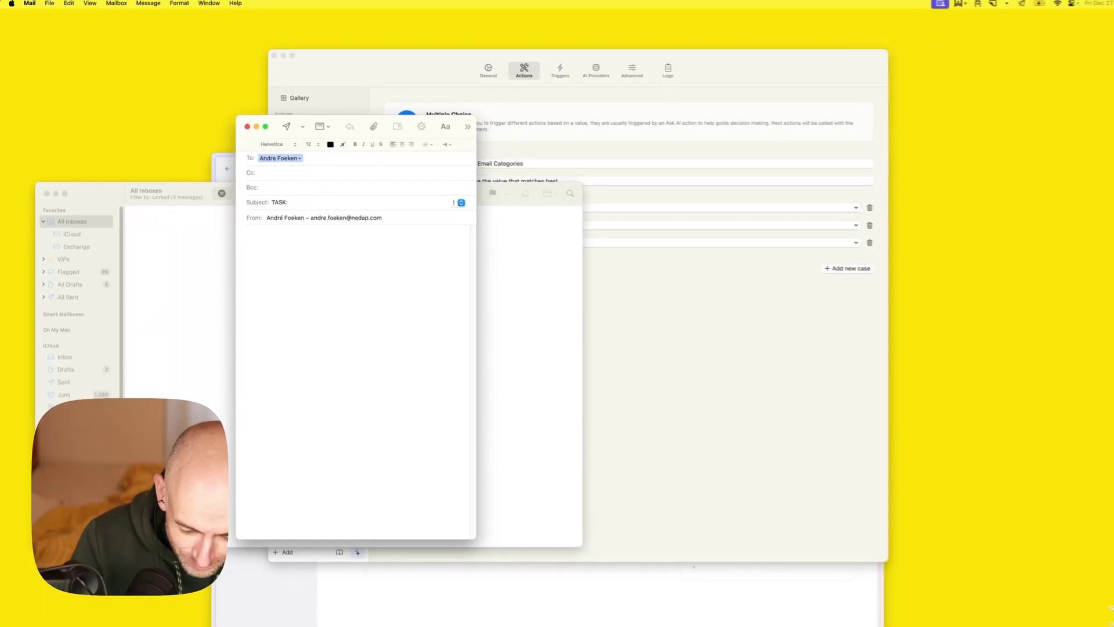
{"action": "type", "text": "Remind me to pick up coffee"}
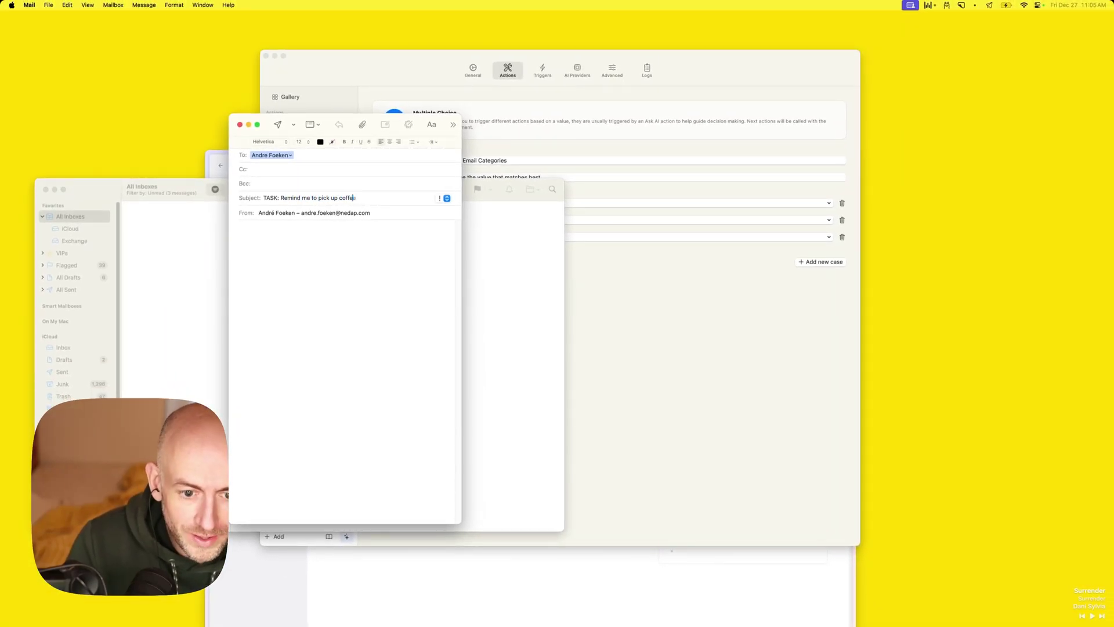
Copy "Remind me to pick up coffee" from the subject into the message body and send the email.
{"action": "left_click_drag", "start_coordinate": [356, 198], "coordinate": [281, 198]}
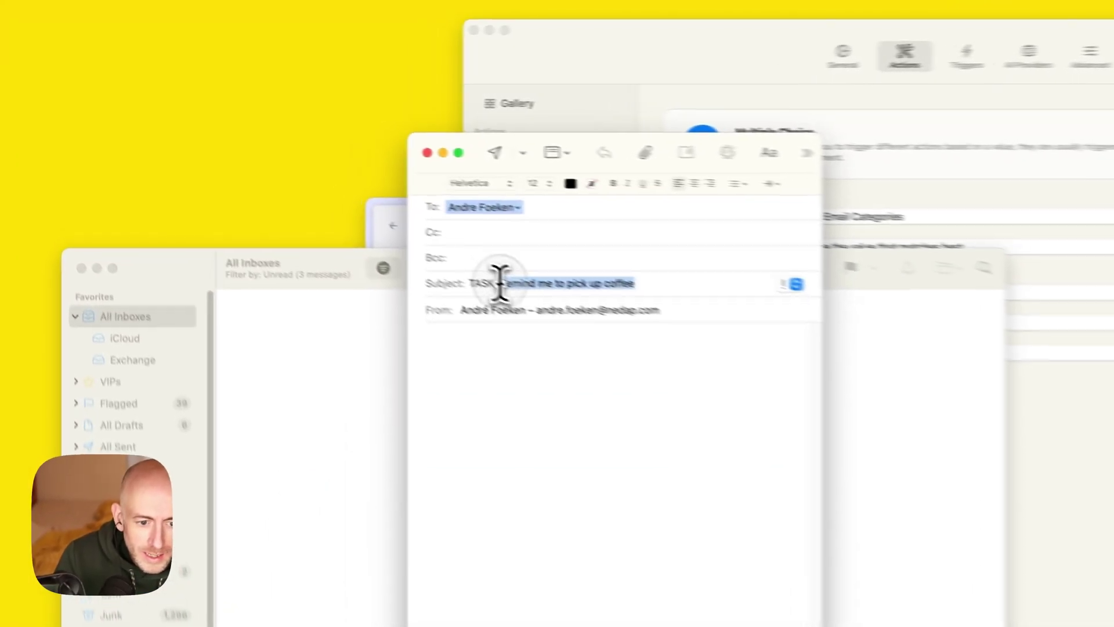
{"action": "key", "text": "cmd+c"}
{"action": "left_click", "coordinate": [277, 231]}
{"action": "key", "text": "cmd+v"}
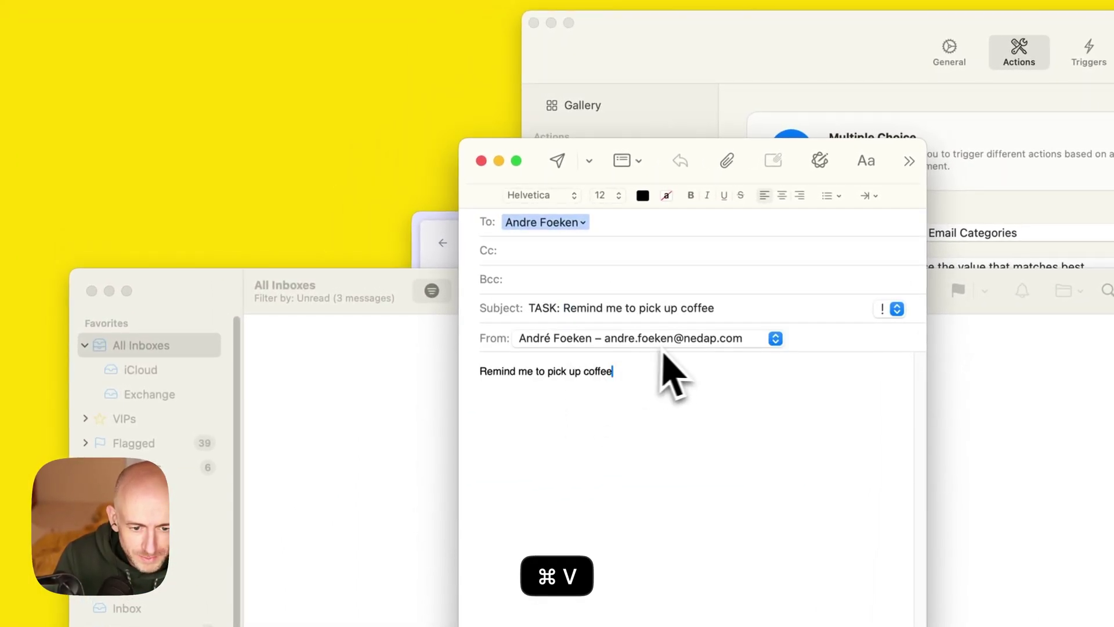
{"action": "left_click", "coordinate": [557, 161]}
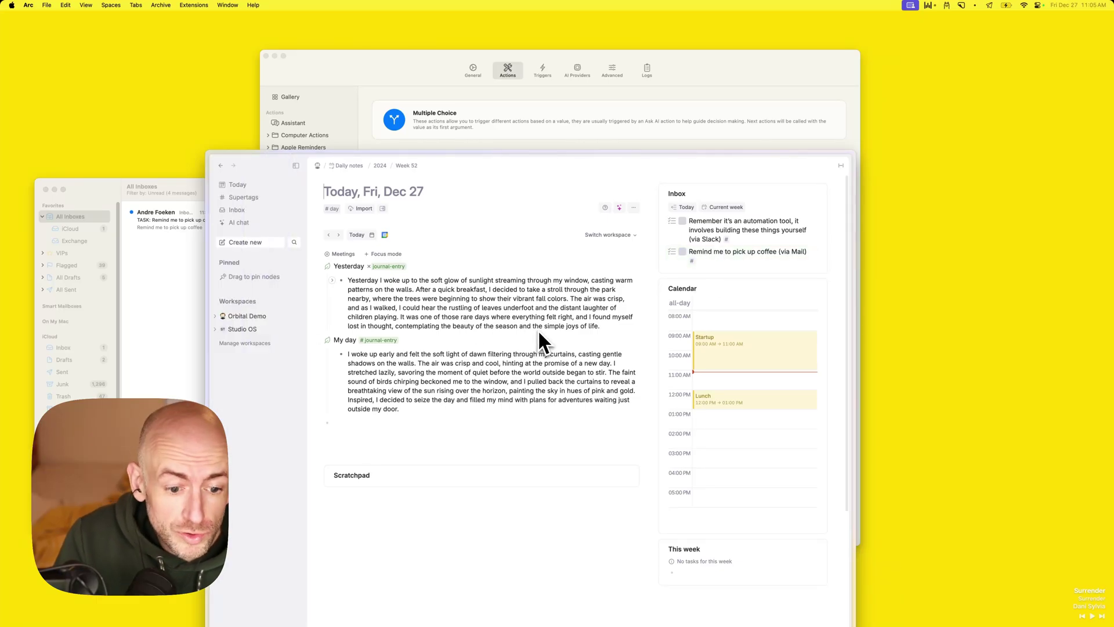
Reopen the Inbox AI settings and collapse the Tana and Email Processor folders in the actions list.
{"action": "left_click", "coordinate": [989, 5]}
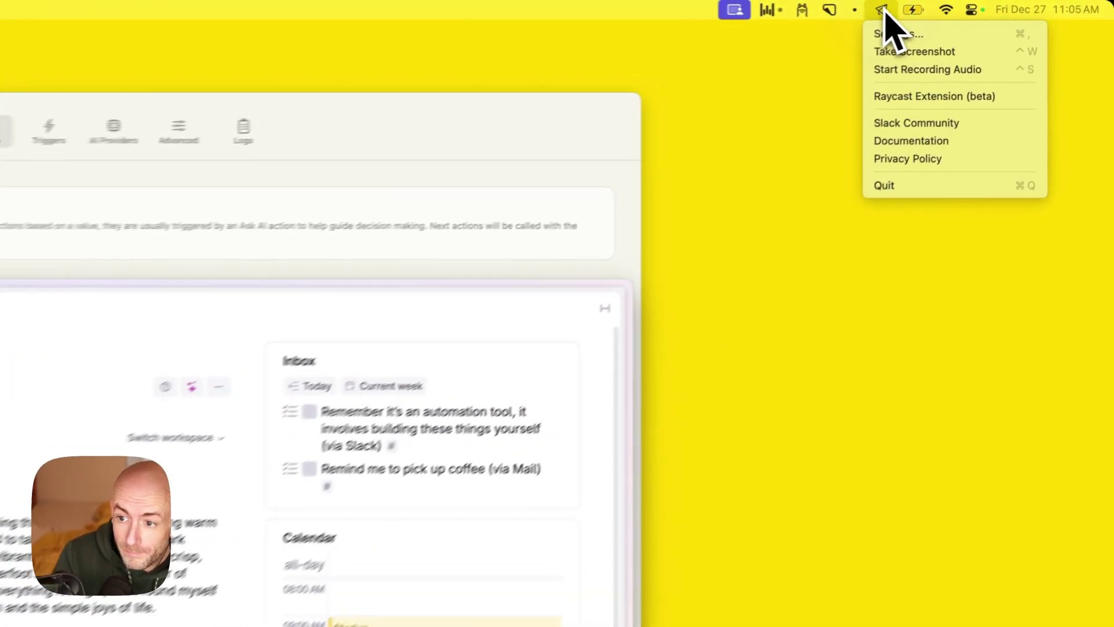
{"action": "left_click", "coordinate": [879, 34]}
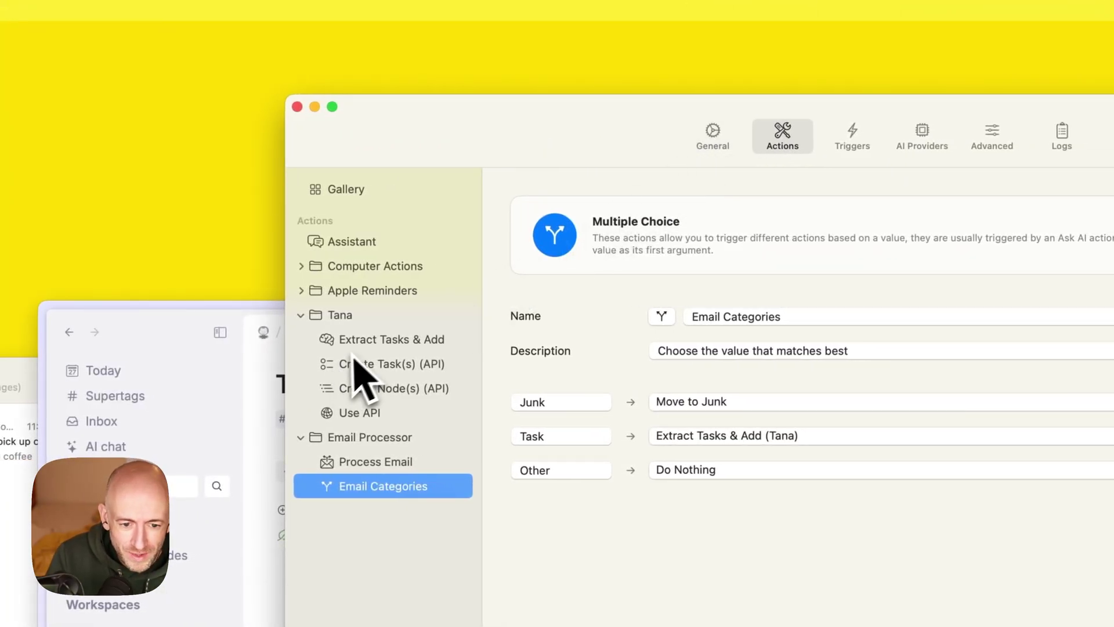
{"action": "left_click", "coordinate": [301, 316]}
{"action": "left_click", "coordinate": [301, 340]}
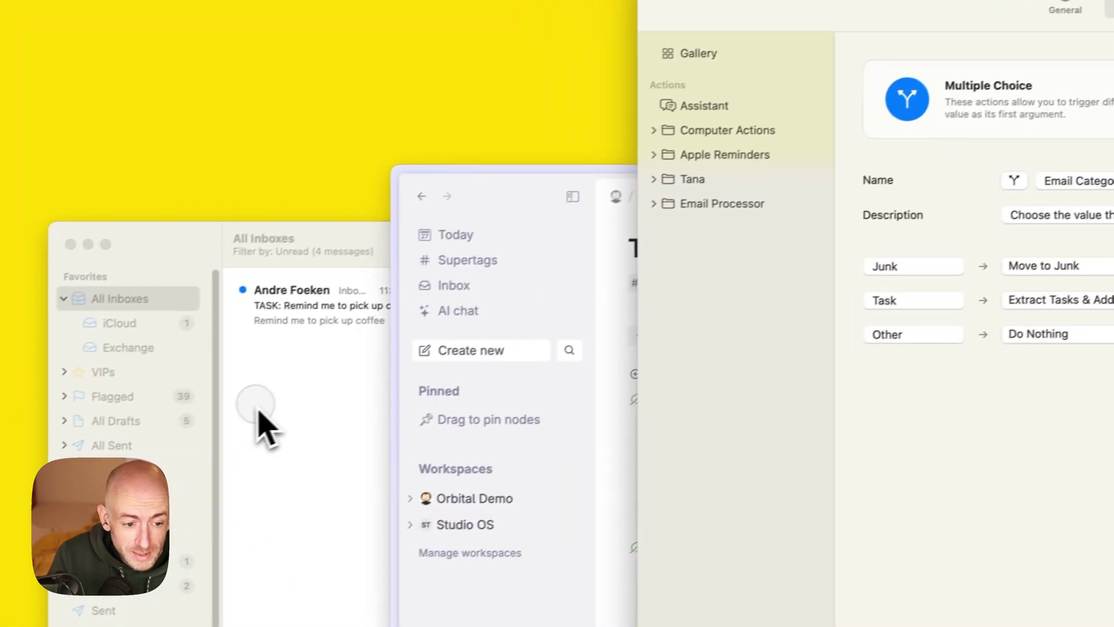
Switch to Mail, select the coffee reminder email in All Inboxes and close the Mail window.
{"action": "left_click", "coordinate": [258, 412]}
{"action": "left_click", "coordinate": [317, 314]}
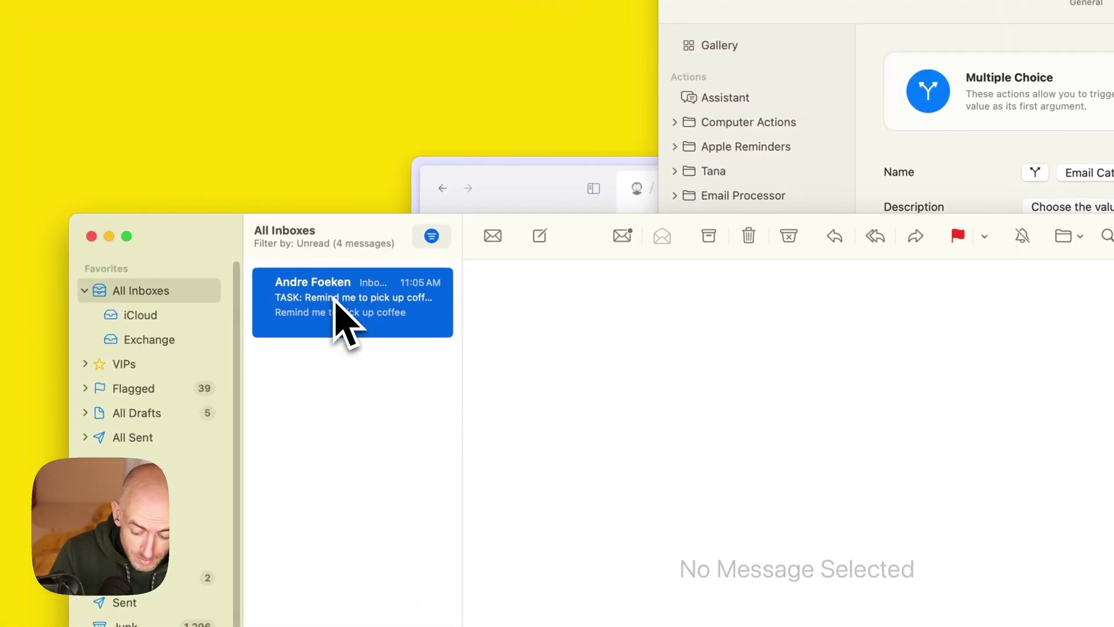
{"action": "left_click", "coordinate": [92, 236]}
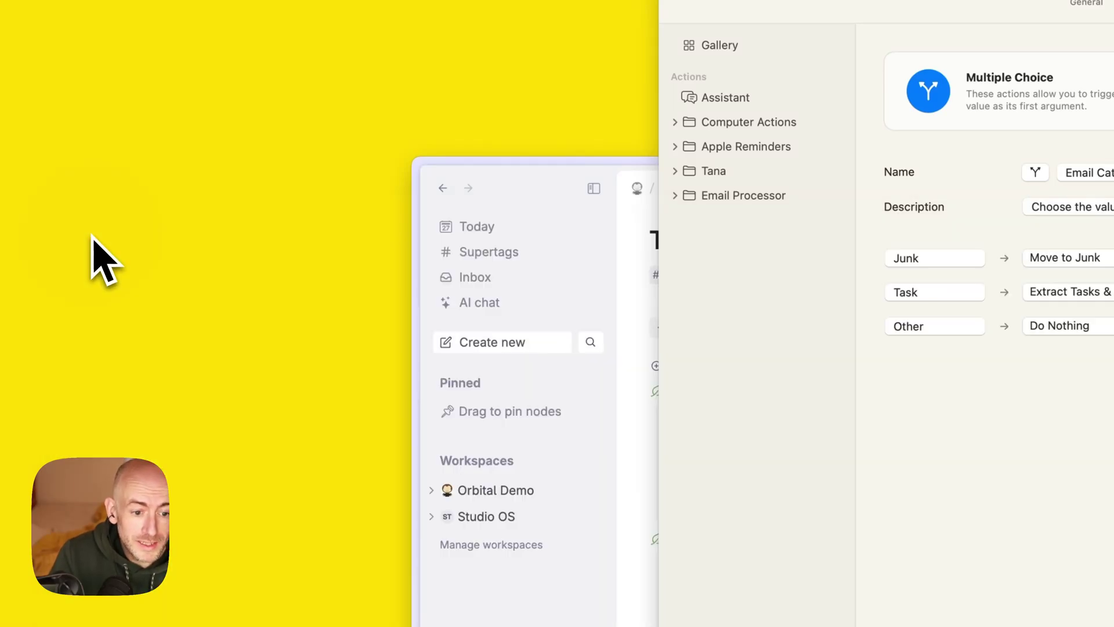